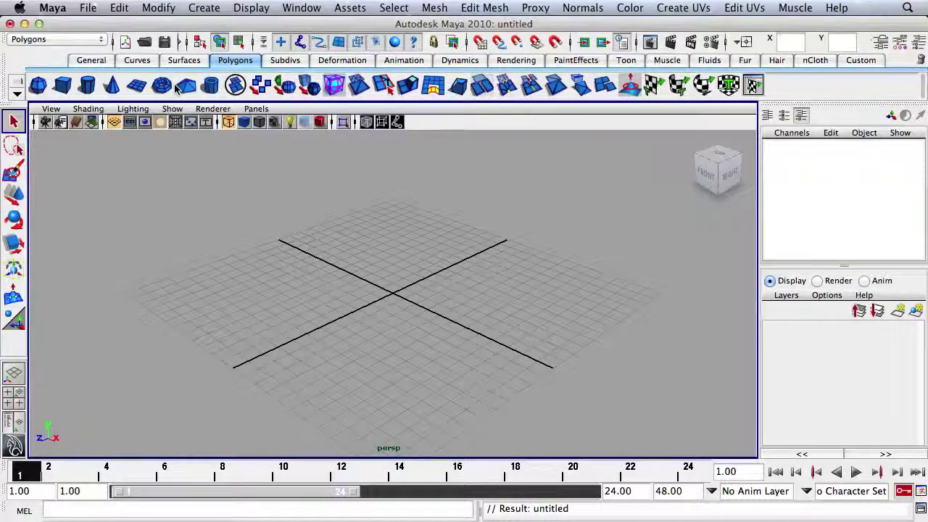
# Step: Open the scene spaceShip_ADV.mb and fit the reference ship in the orthographic views
pyautogui.click(87, 9)
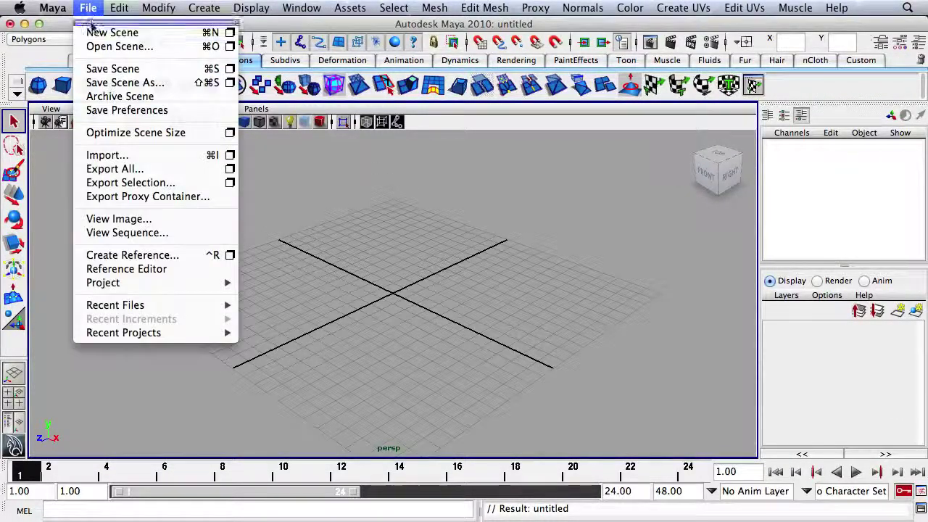
pyautogui.click(120, 46)
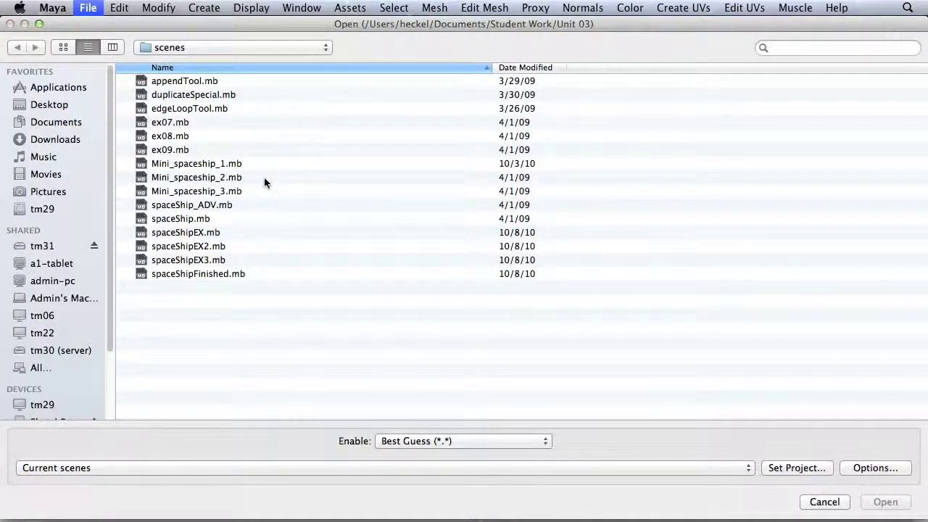
pyautogui.doubleClick(202, 207)
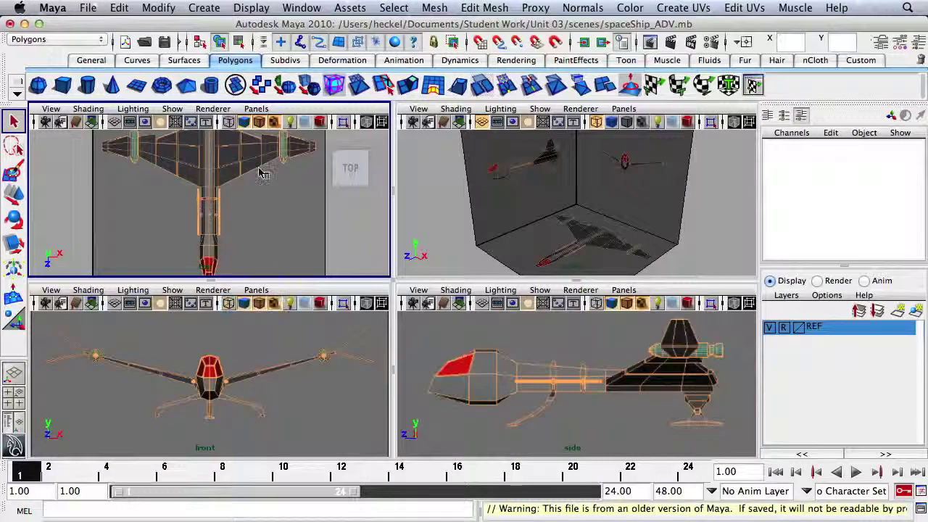
pyautogui.keyDown('alt'); pyautogui.moveTo(228, 172); pyautogui.dragTo(164, 172, button='right'); pyautogui.keyUp('alt')
pyautogui.keyDown('alt'); pyautogui.moveTo(267, 382); pyautogui.dragTo(239, 382, button='right'); pyautogui.keyUp('alt')
pyautogui.scroll(-2, 609, 390)
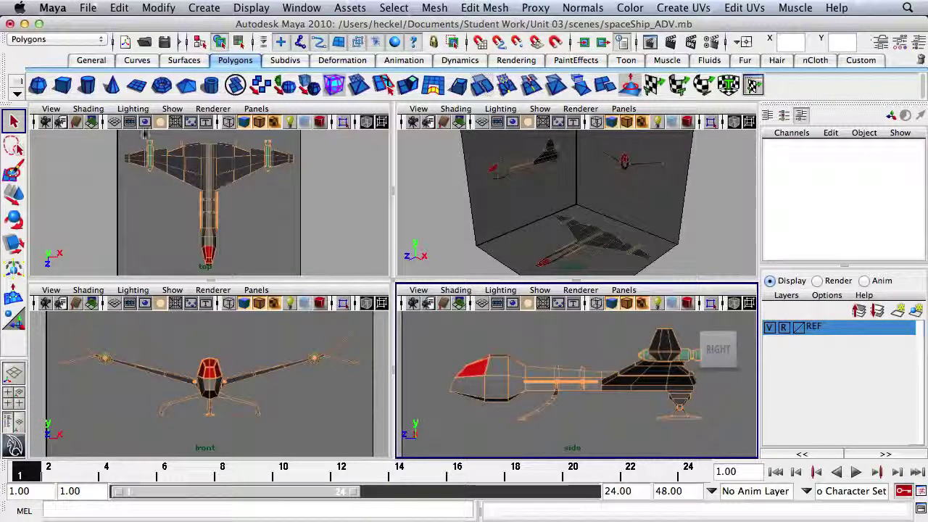
# Step: Create a polygon cube and assign the existing TransparentMat material to it through the Hypershade
pyautogui.click(63, 86)
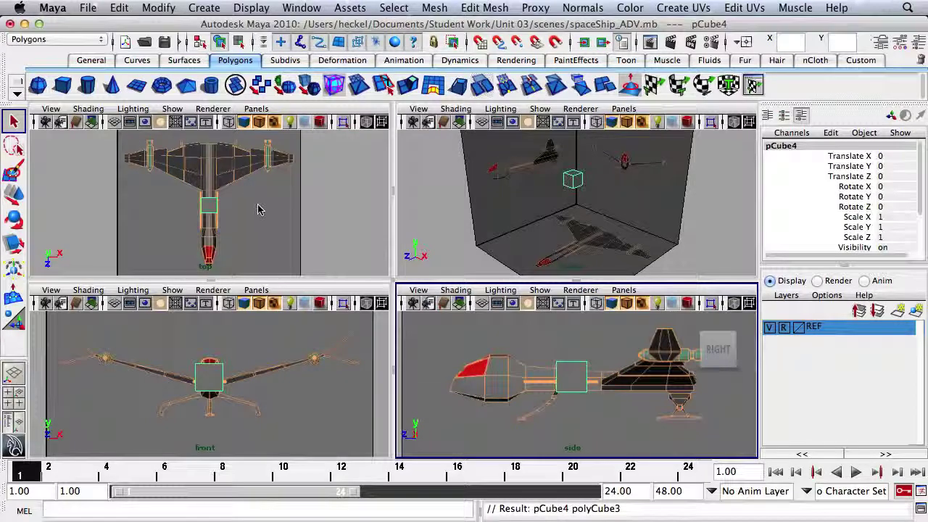
pyautogui.click(302, 8)
pyautogui.moveTo(392, 48)
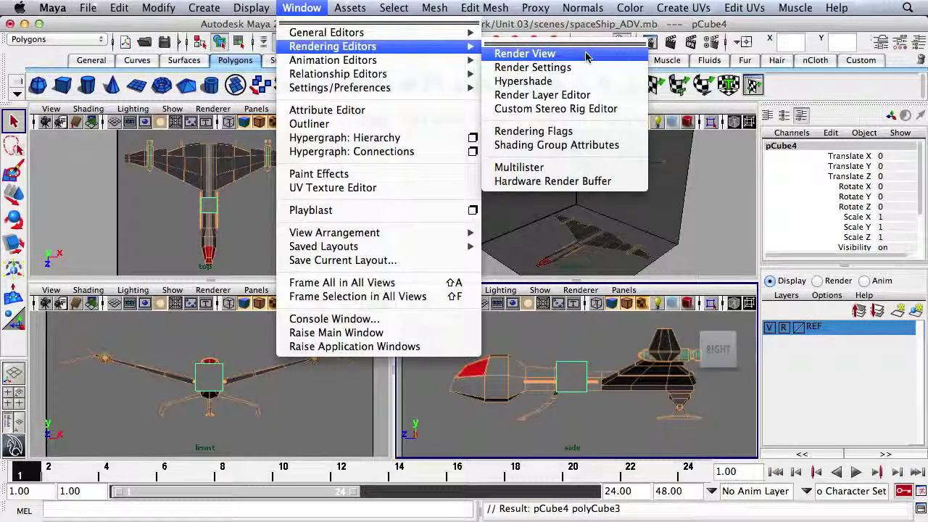
pyautogui.click(524, 81)
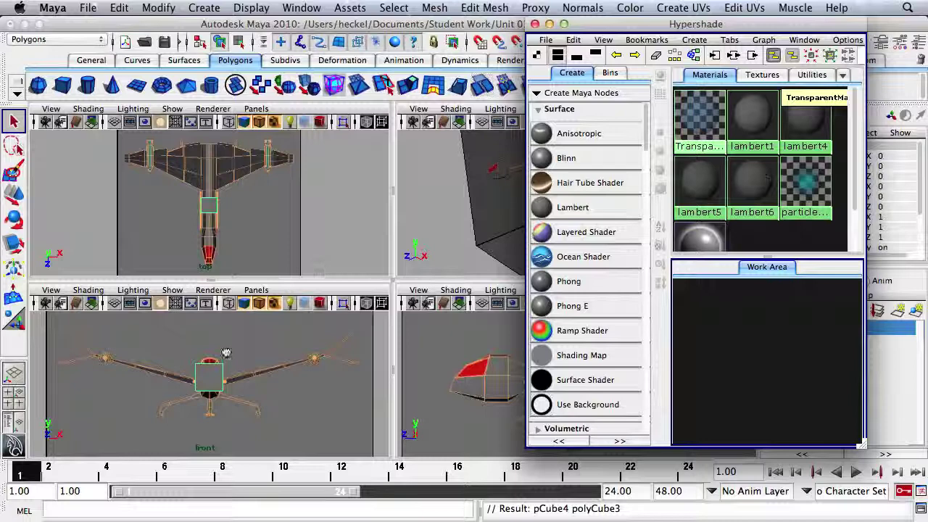
pyautogui.moveTo(212, 371); pyautogui.dragTo(210, 372, button='middle')
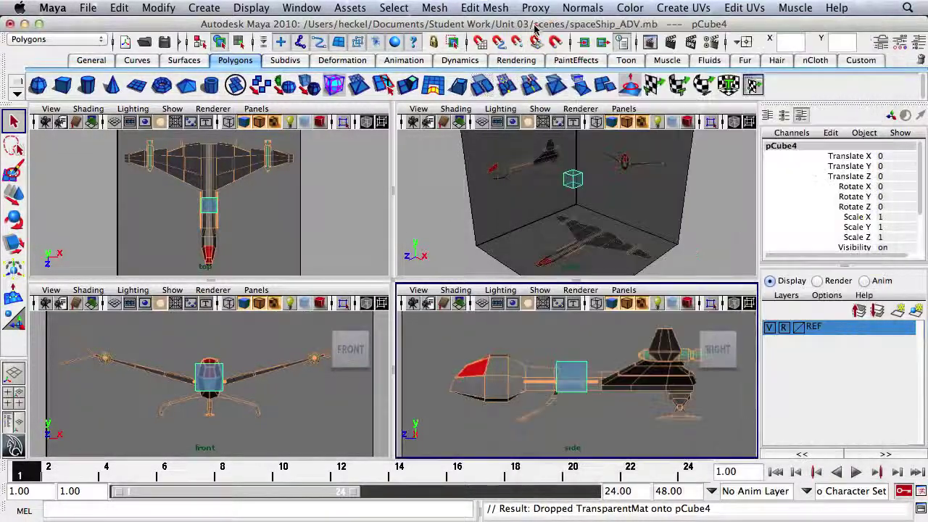
pyautogui.click(536, 24)
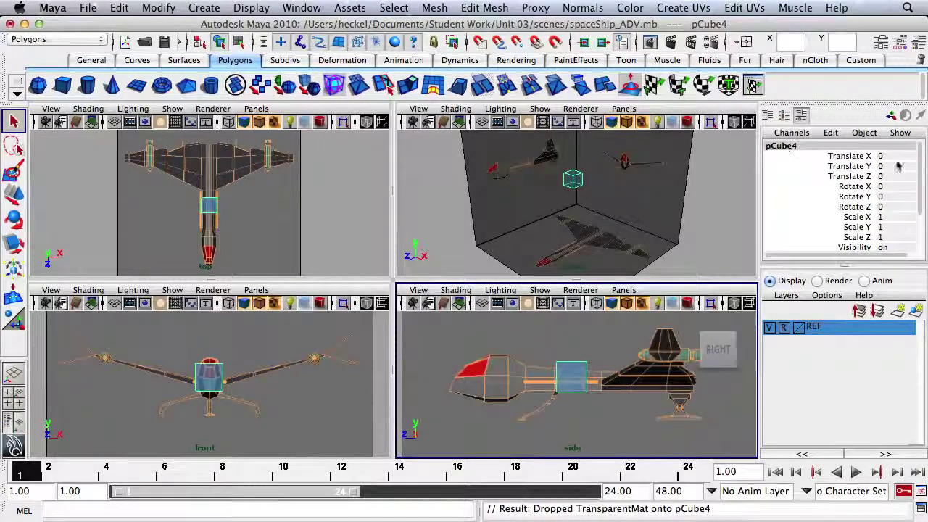
# Step: Set the new cube's Subdivisions Width to 2
pyautogui.moveTo(920, 155); pyautogui.dragTo(920, 218)
pyautogui.click(808, 237)
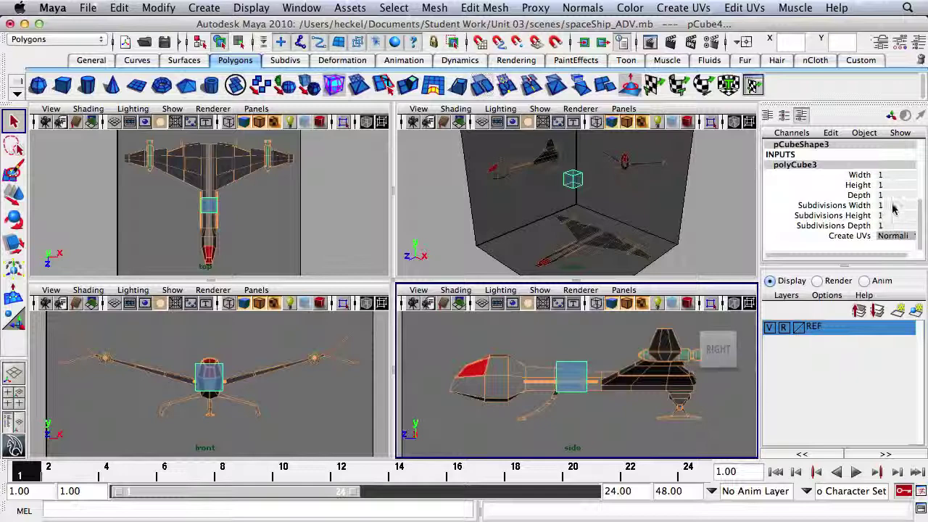
pyautogui.click(905, 210)
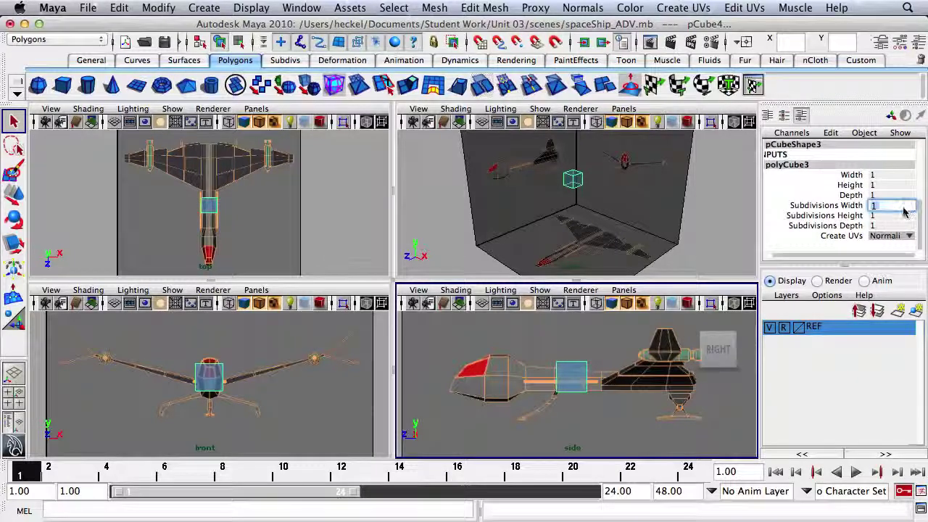
pyautogui.write('2')
pyautogui.press('Return')
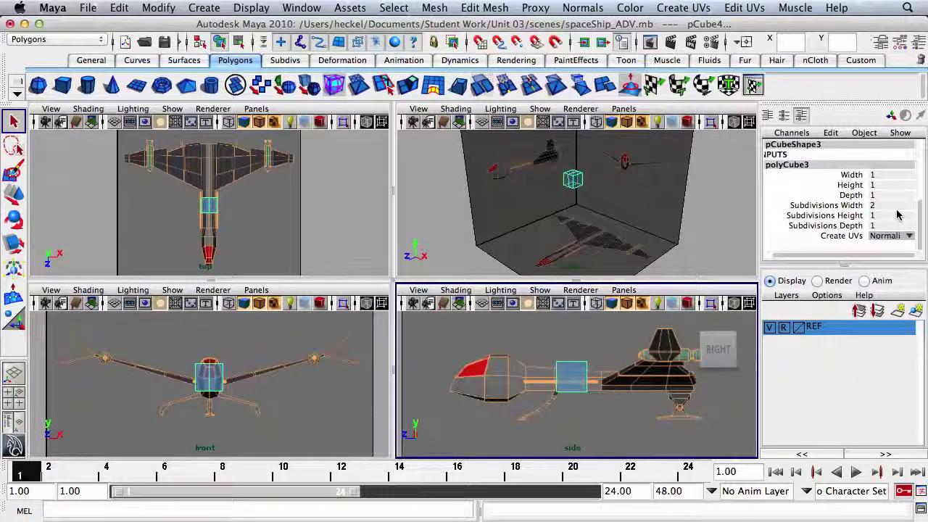
# Step: Move the cube backward along the fuselage to the front edge of the wings, using the side view
pyautogui.press('f')
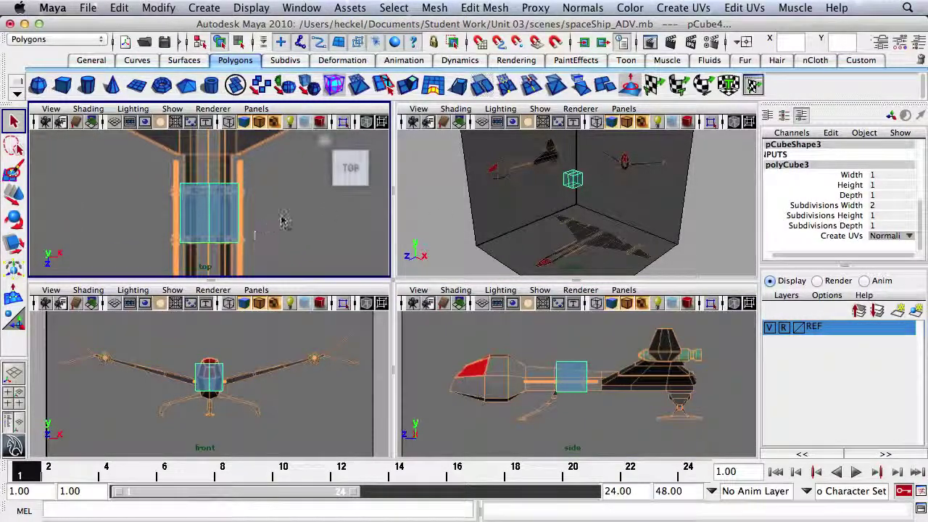
pyautogui.scroll(-5, 255, 236)
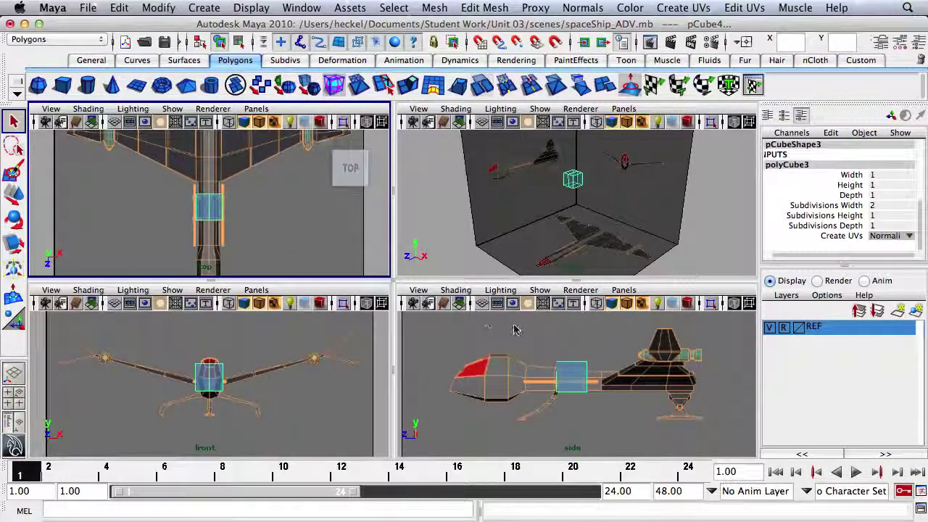
pyautogui.keyDown('alt'); pyautogui.moveTo(533, 374); pyautogui.dragTo(711, 386, button='right'); pyautogui.keyUp('alt')
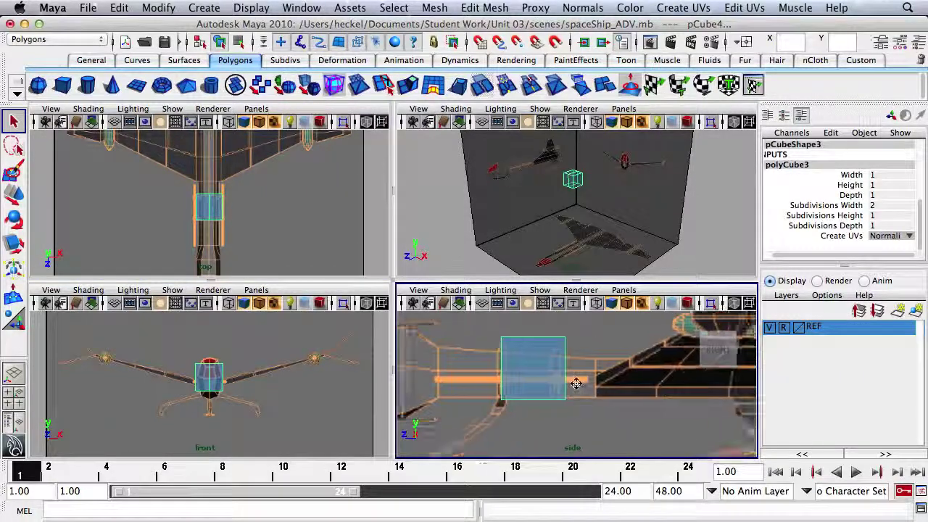
pyautogui.press('w')
pyautogui.moveTo(457, 371); pyautogui.dragTo(503, 377)
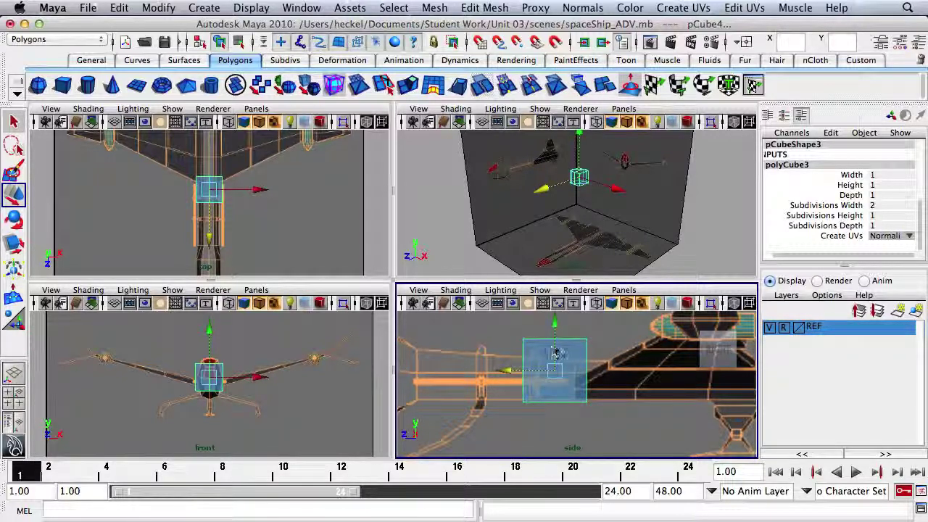
# Step: Lower the cube's top vertices to the fuselage height and move its rear and front vertices inward to shorten it
pyautogui.moveTo(541, 341); pyautogui.dragTo(499, 249, button='right')
pyautogui.moveTo(512, 324); pyautogui.dragTo(553, 343)
pyautogui.moveTo(614, 415); pyautogui.dragTo(572, 349)
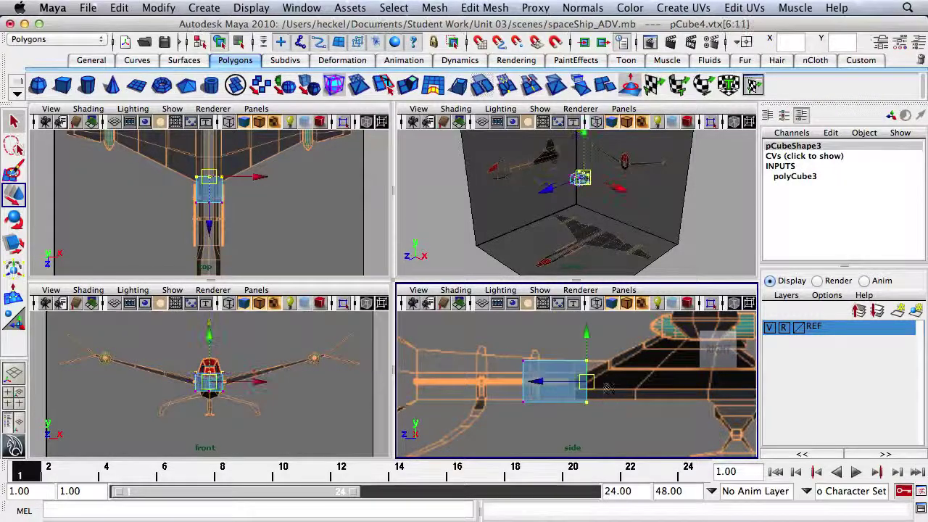
pyautogui.moveTo(560, 382); pyautogui.dragTo(547, 382)
pyautogui.moveTo(498, 348); pyautogui.dragTo(533, 416)
pyautogui.moveTo(506, 382); pyautogui.dragTo(522, 387)
# Step: Scale the cube's outer side vertices inward across its width in the top view, matching the narrow part of the fuselage
pyautogui.scroll(5, 305, 247)
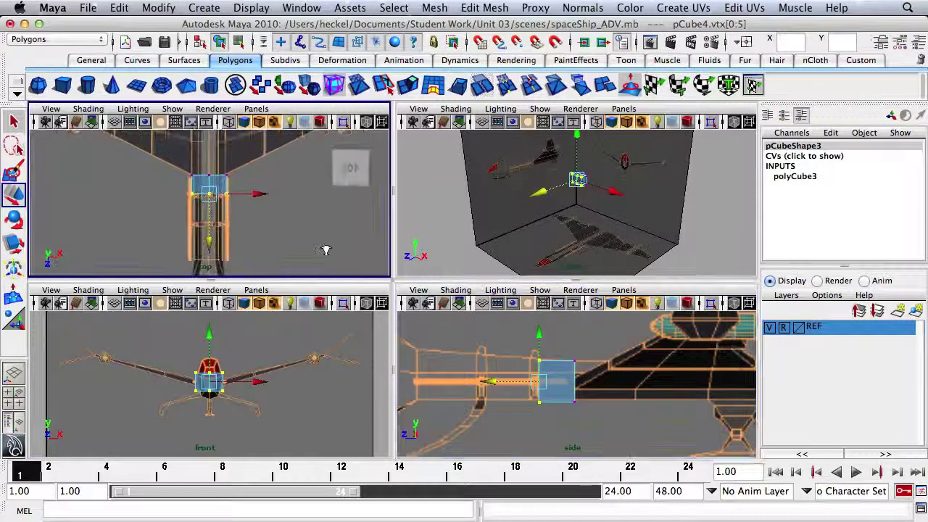
pyautogui.keyDown('alt'); pyautogui.moveTo(257, 223); pyautogui.dragTo(268, 244, button='middle'); pyautogui.keyUp('alt')
pyautogui.scroll(3, 268, 244)
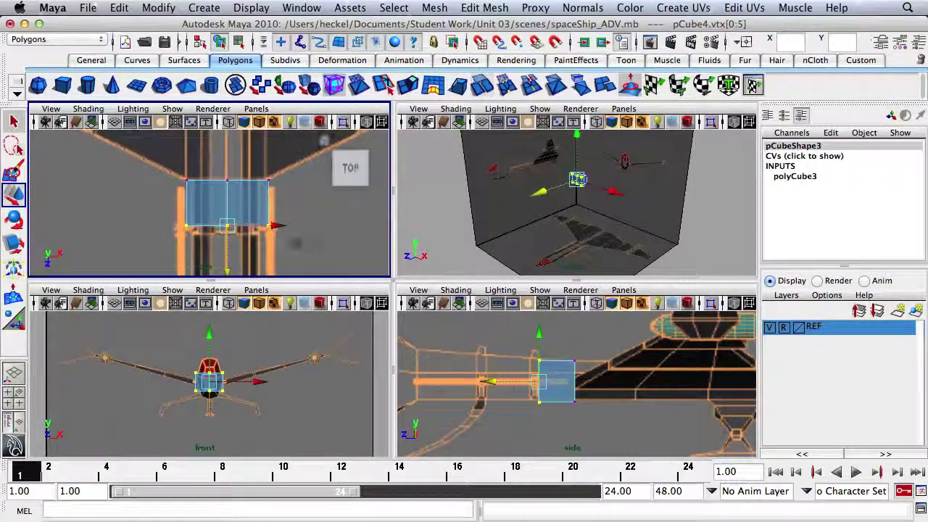
pyautogui.moveTo(256, 166); pyautogui.dragTo(285, 247)
pyautogui.keyDown('shift'); pyautogui.moveTo(197, 236); pyautogui.dragTo(198, 238); pyautogui.keyUp('shift')
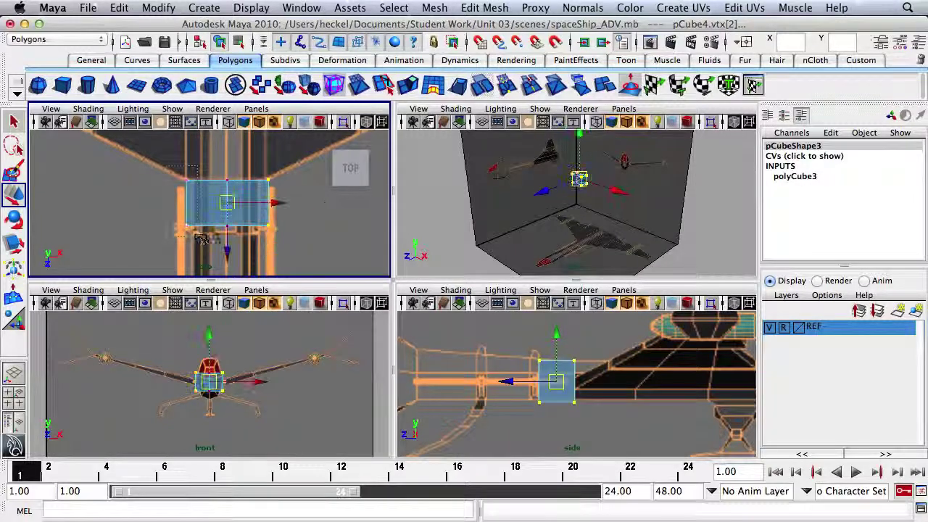
pyautogui.press('r')
pyautogui.moveTo(167, 204); pyautogui.dragTo(200, 215)
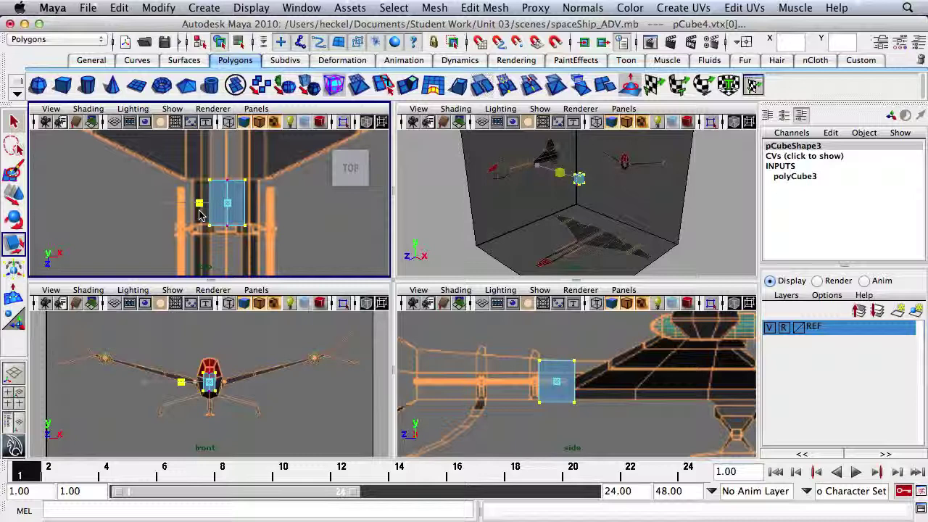
pyautogui.moveTo(201, 215); pyautogui.dragTo(201, 216)
# Step: Insert a horizontal edge loop around the cube, about a third of the way down from its upper face
pyautogui.keyDown('alt'); pyautogui.moveTo(563, 204); pyautogui.dragTo(537, 217); pyautogui.keyUp('alt')
pyautogui.keyDown('alt'); pyautogui.moveTo(537, 218); pyautogui.dragTo(710, 207, button='right'); pyautogui.keyUp('alt')
pyautogui.keyDown('alt'); pyautogui.moveTo(617, 217); pyautogui.dragTo(589, 235); pyautogui.keyUp('alt')
pyautogui.keyDown('alt'); pyautogui.moveTo(589, 235); pyautogui.dragTo(477, 192, button='right'); pyautogui.keyUp('alt')
pyautogui.keyDown('alt'); pyautogui.moveTo(476, 193); pyautogui.dragTo(535, 166); pyautogui.keyUp('alt')
pyautogui.keyDown('alt'); pyautogui.moveTo(538, 180); pyautogui.dragTo(504, 250, button='middle'); pyautogui.keyUp('alt')
pyautogui.keyDown('alt'); pyautogui.moveTo(486, 221); pyautogui.dragTo(568, 212, button='right'); pyautogui.keyUp('alt')
pyautogui.moveTo(502, 176); pyautogui.dragTo(508, 148, button='right')
pyautogui.keyDown('alt'); pyautogui.moveTo(502, 190); pyautogui.dragTo(546, 174); pyautogui.keyUp('alt')
pyautogui.keyDown('alt'); pyautogui.moveTo(500, 225); pyautogui.dragTo(532, 230, button='right'); pyautogui.keyUp('alt')
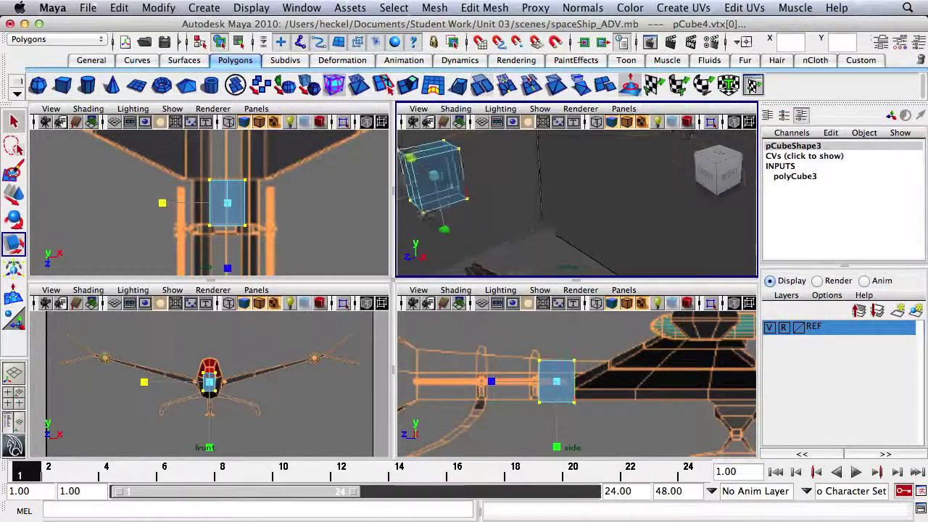
pyautogui.keyDown('alt'); pyautogui.moveTo(464, 181); pyautogui.dragTo(557, 201, button='middle'); pyautogui.keyUp('alt')
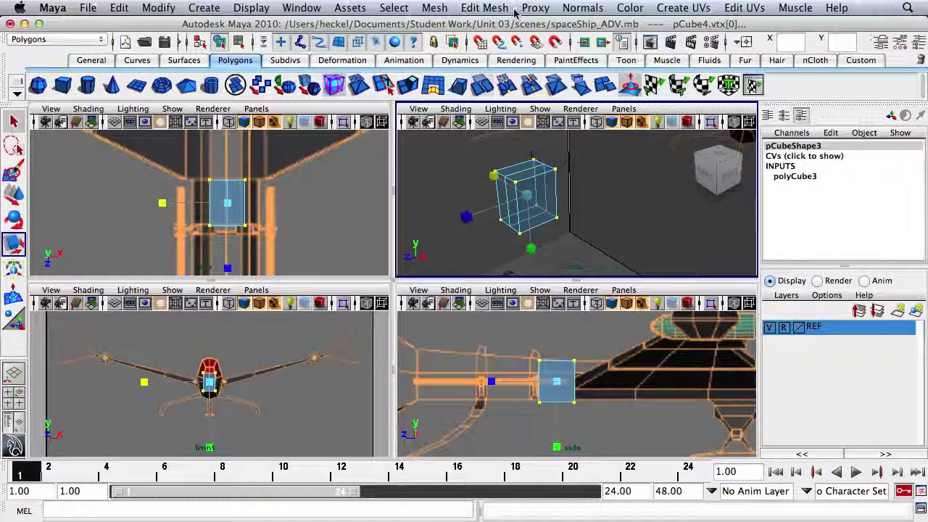
pyautogui.click(487, 8)
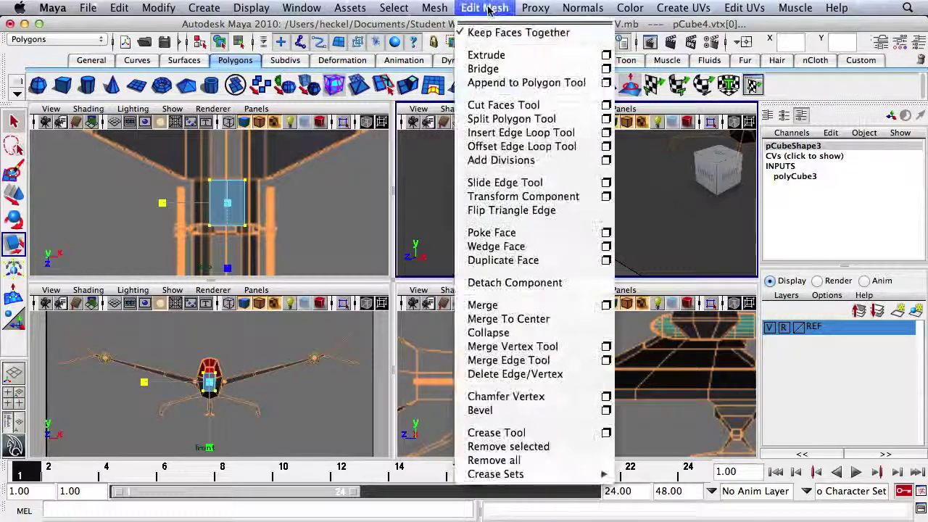
pyautogui.click(519, 132)
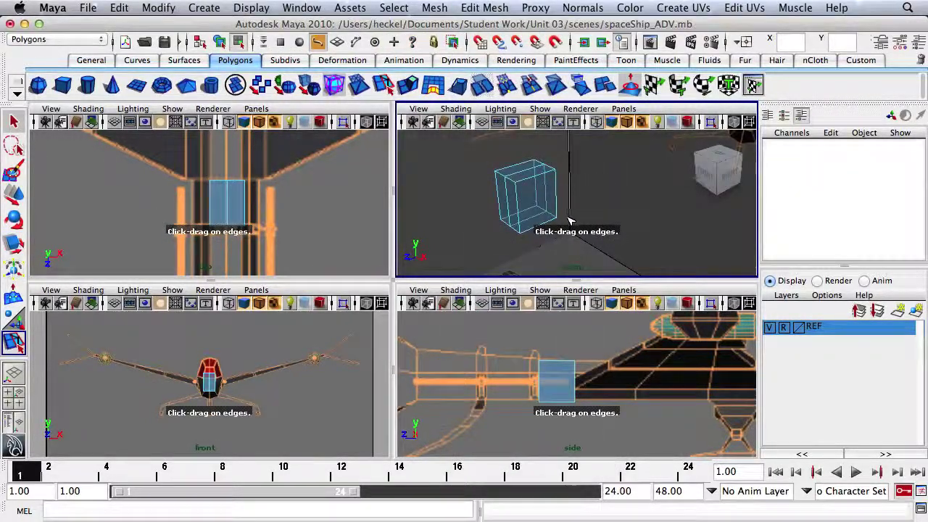
pyautogui.click(577, 377)
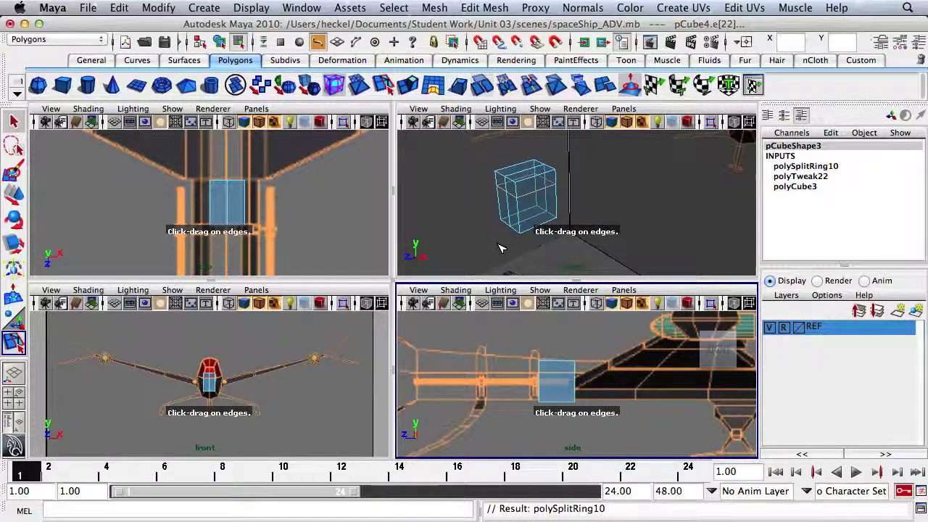
# Step: Scale the new loop's two side edges outward across the width to match the fuselage's widest outline
pyautogui.press('q')
pyautogui.click(594, 177)
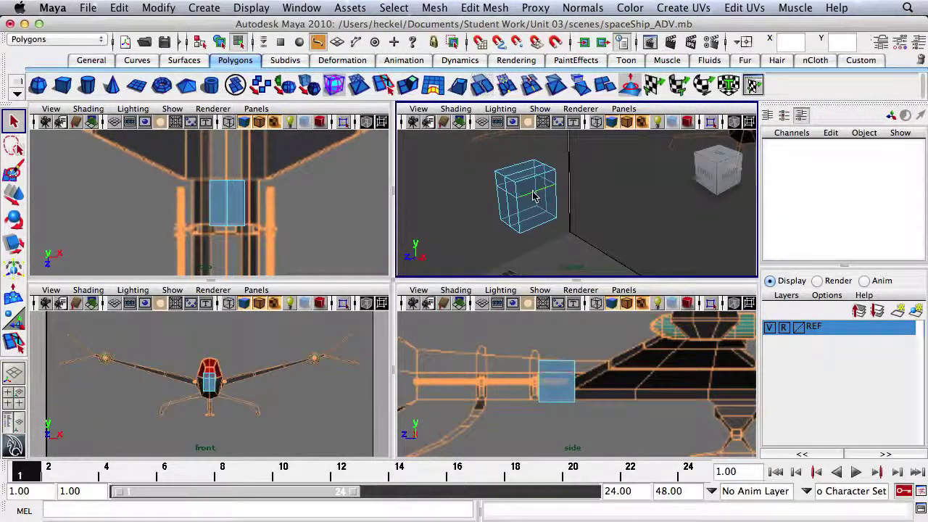
pyautogui.click(533, 196)
pyautogui.keyDown('alt'); pyautogui.moveTo(496, 222); pyautogui.dragTo(549, 219); pyautogui.keyUp('alt')
pyautogui.keyDown('shift'); pyautogui.click(575, 203); pyautogui.keyUp('shift')
pyautogui.press('r')
pyautogui.moveTo(595, 197); pyautogui.dragTo(651, 203)
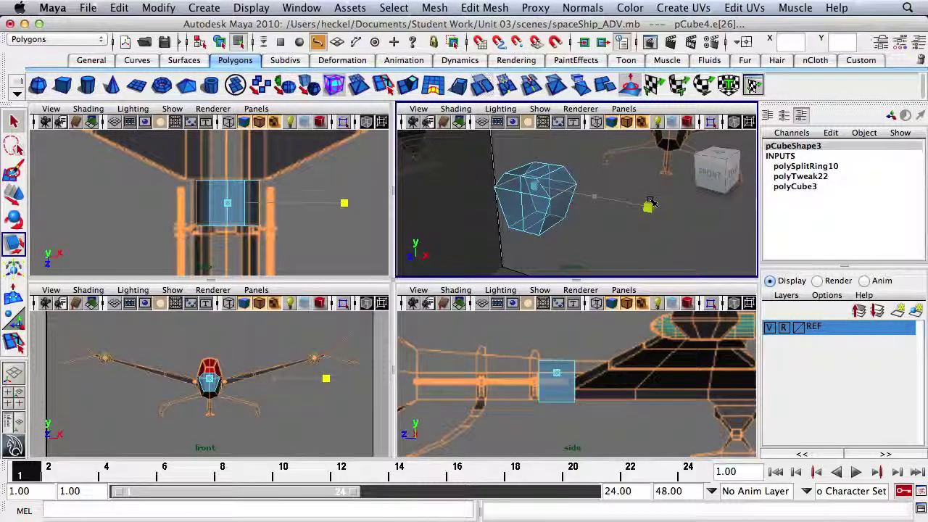
pyautogui.moveTo(652, 203); pyautogui.dragTo(653, 204)
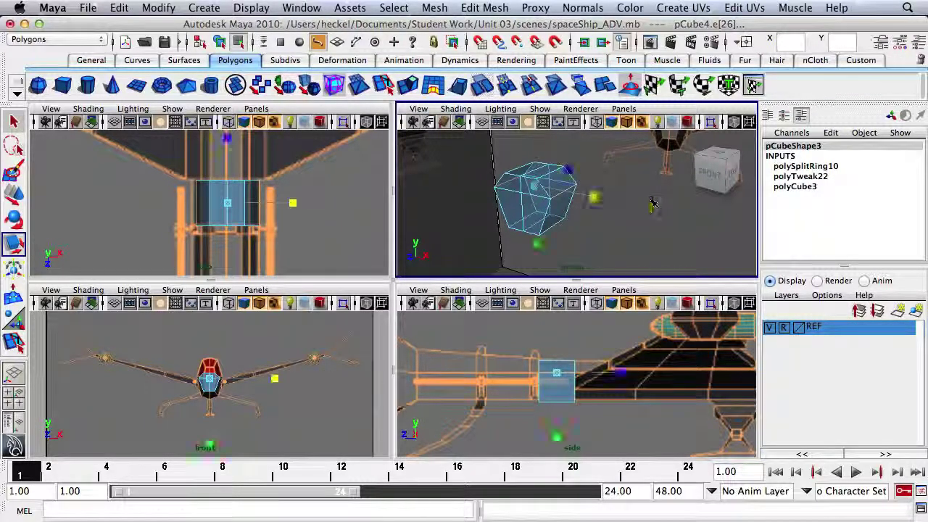
pyautogui.keyDown('alt'); pyautogui.moveTo(638, 213); pyautogui.dragTo(598, 226, button='right'); pyautogui.keyUp('alt')
pyautogui.keyDown('alt'); pyautogui.moveTo(598, 226); pyautogui.dragTo(627, 223); pyautogui.keyUp('alt')
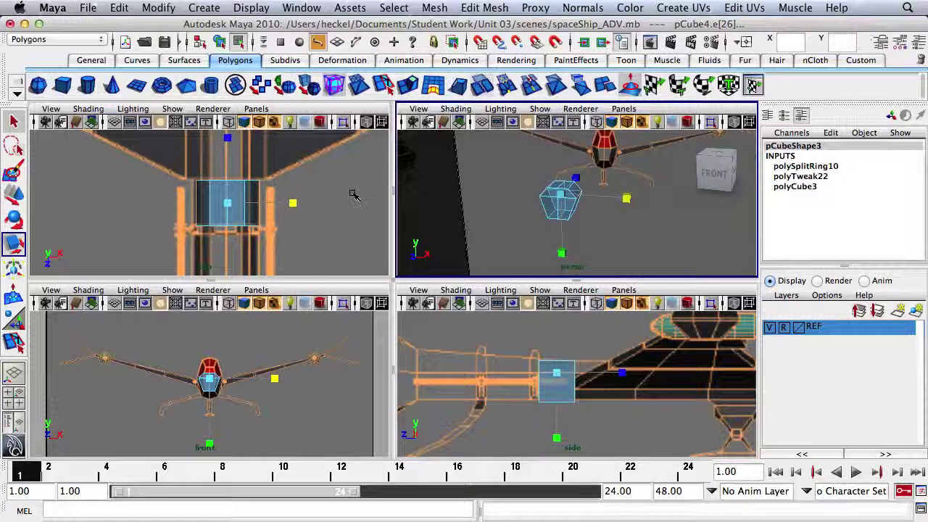
pyautogui.moveTo(294, 203)
pyautogui.mouseDown()
pyautogui.moveTo(276, 203)
pyautogui.moveTo(294, 205)
pyautogui.mouseUp()
pyautogui.scroll(-5, 217, 204)
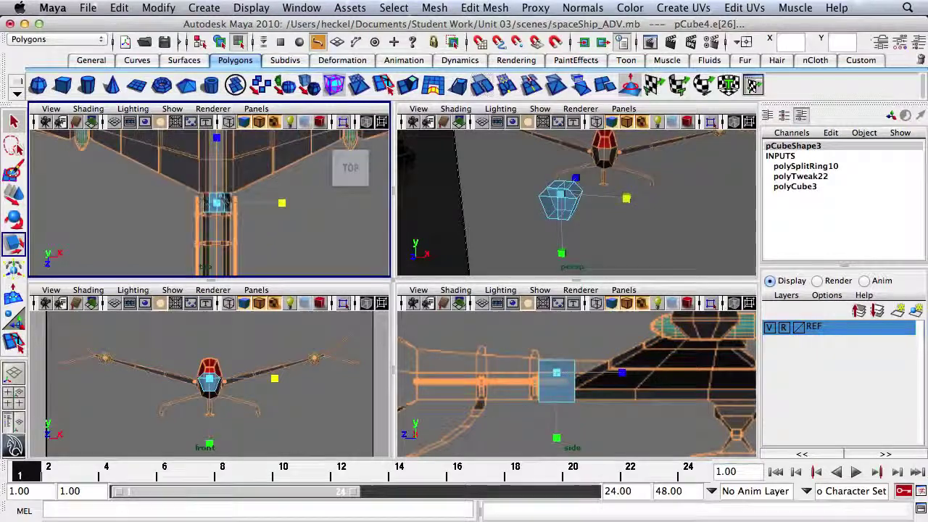
pyautogui.keyDown('alt'); pyautogui.moveTo(264, 211); pyautogui.dragTo(206, 214, button='right'); pyautogui.keyUp('alt')
pyautogui.keyDown('alt'); pyautogui.moveTo(257, 215); pyautogui.dragTo(256, 192, button='middle'); pyautogui.keyUp('alt')
pyautogui.keyDown('alt'); pyautogui.moveTo(198, 192); pyautogui.dragTo(371, 202); pyautogui.keyUp('alt')
pyautogui.keyDown('alt'); pyautogui.moveTo(199, 192); pyautogui.dragTo(371, 202, button='right'); pyautogui.keyUp('alt')
pyautogui.keyDown('alt'); pyautogui.moveTo(187, 196); pyautogui.dragTo(189, 240, button='middle'); pyautogui.keyUp('alt')
pyautogui.scroll(-3, 189, 241)
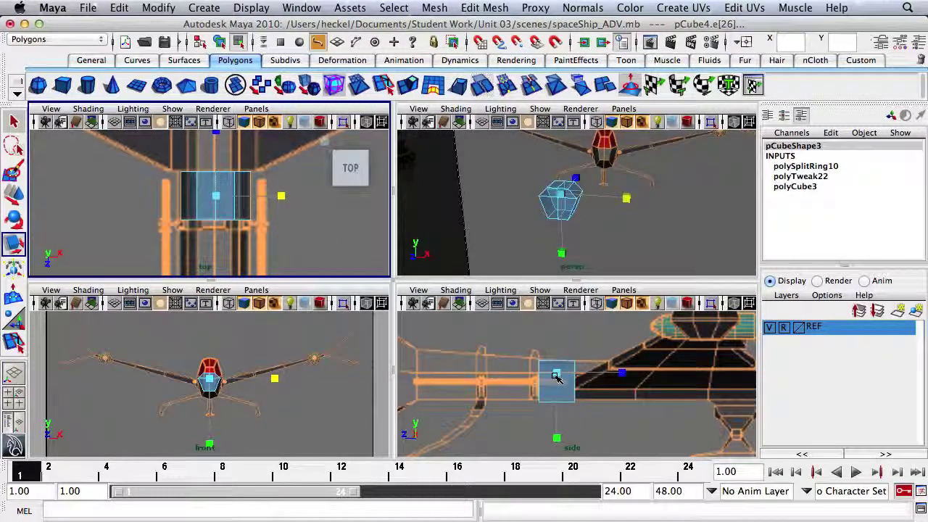
# Step: Select the cube's end faces facing the nose and extrude them forward along the fuselage neck to the landing-gear strut
pyautogui.moveTo(573, 235)
pyautogui.keyDown('alt'); pyautogui.mouseDown()
pyautogui.moveTo(497, 249)
pyautogui.moveTo(476, 240)
pyautogui.moveTo(534, 215)
pyautogui.moveTo(506, 244)
pyautogui.moveTo(571, 231)
pyautogui.mouseUp(); pyautogui.keyUp('alt')
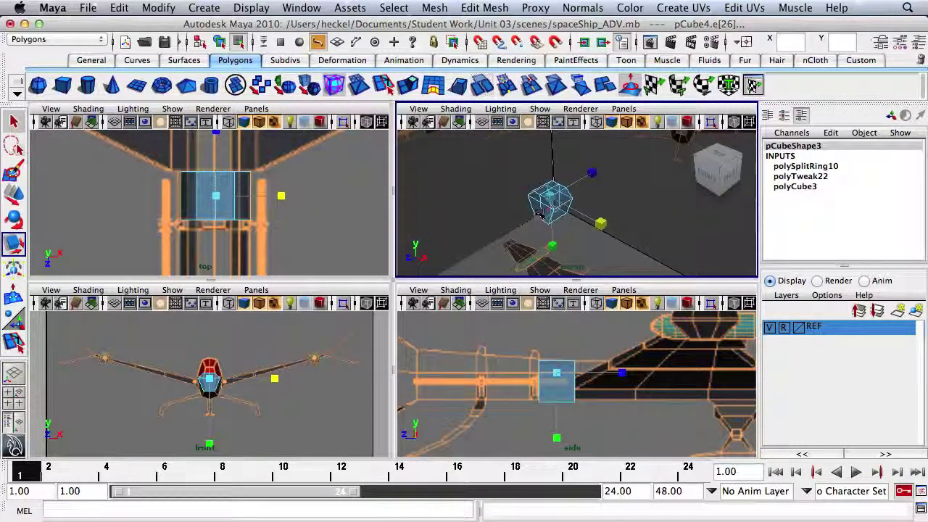
pyautogui.press('q')
pyautogui.moveTo(549, 209); pyautogui.dragTo(555, 239, button='right')
pyautogui.click(547, 212)
pyautogui.keyDown('shift'); pyautogui.click(538, 211); pyautogui.keyUp('shift')
pyautogui.keyDown('alt'); pyautogui.moveTo(573, 260); pyautogui.dragTo(446, 227); pyautogui.keyUp('alt')
pyautogui.keyDown('alt'); pyautogui.moveTo(314, 205); pyautogui.dragTo(242, 201, button='right'); pyautogui.keyUp('alt')
pyautogui.keyDown('alt'); pyautogui.moveTo(261, 198); pyautogui.dragTo(263, 174, button='middle'); pyautogui.keyUp('alt')
pyautogui.keyDown('alt'); pyautogui.moveTo(264, 176); pyautogui.dragTo(230, 183, button='right'); pyautogui.keyUp('alt')
pyautogui.keyDown('alt'); pyautogui.moveTo(231, 183); pyautogui.dragTo(230, 164, button='middle'); pyautogui.keyUp('alt')
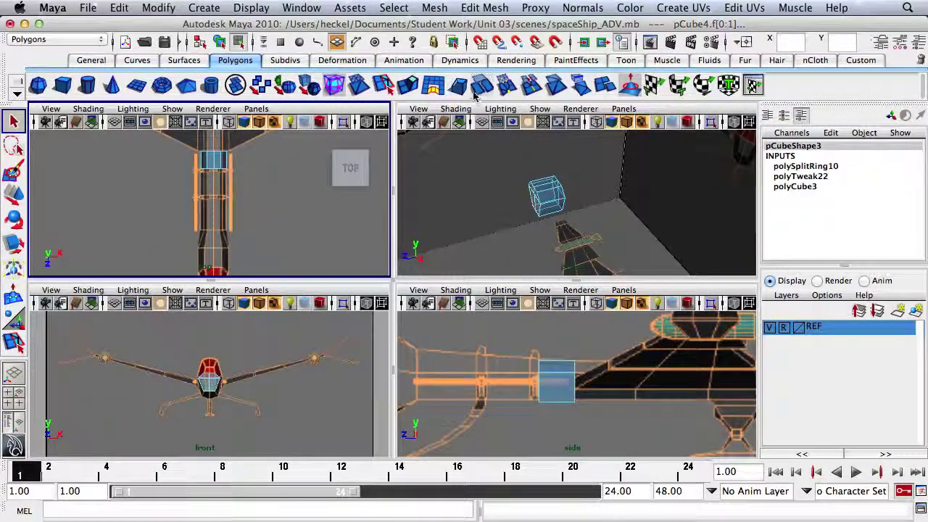
pyautogui.click(410, 88)
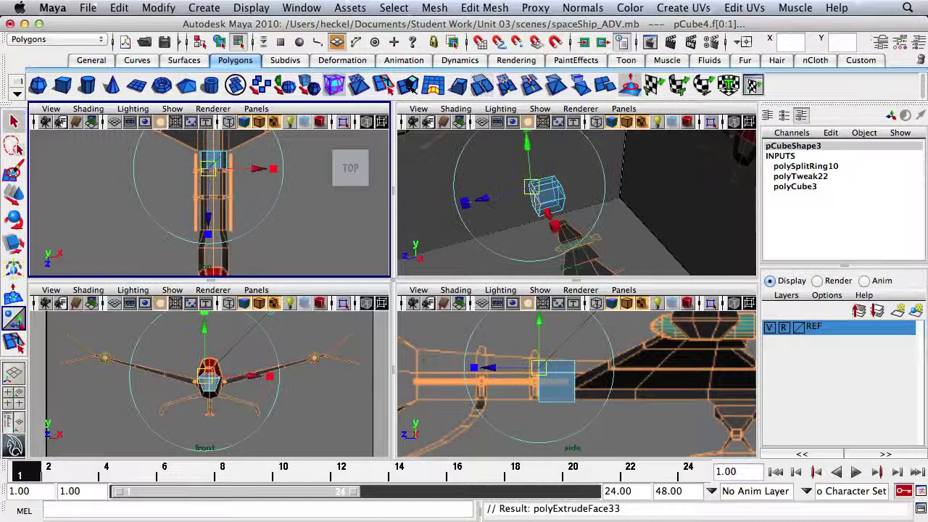
pyautogui.moveTo(208, 217); pyautogui.dragTo(209, 242)
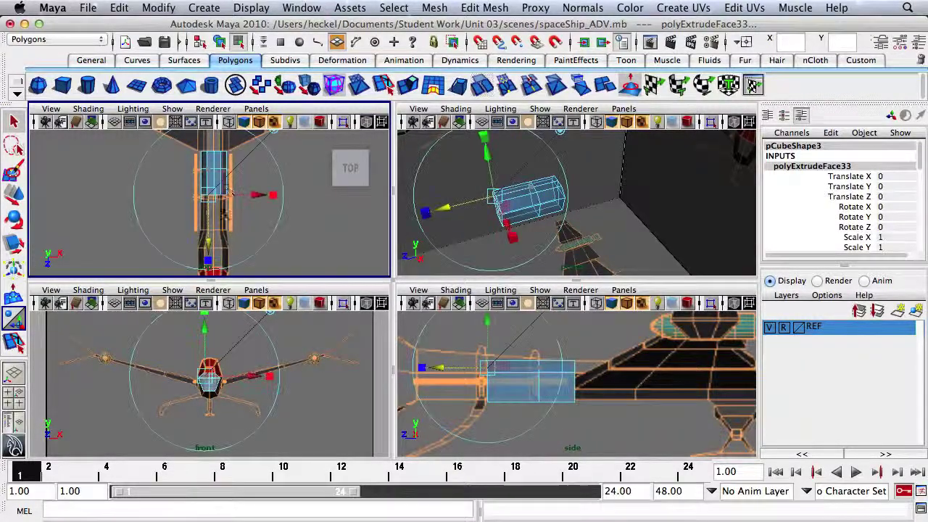
# Step: Extrude the front end faces forward in two more sections, to the neck's front end and then the rear of the cockpit roof
pyautogui.click(409, 88)
pyautogui.moveTo(209, 242); pyautogui.dragTo(218, 275)
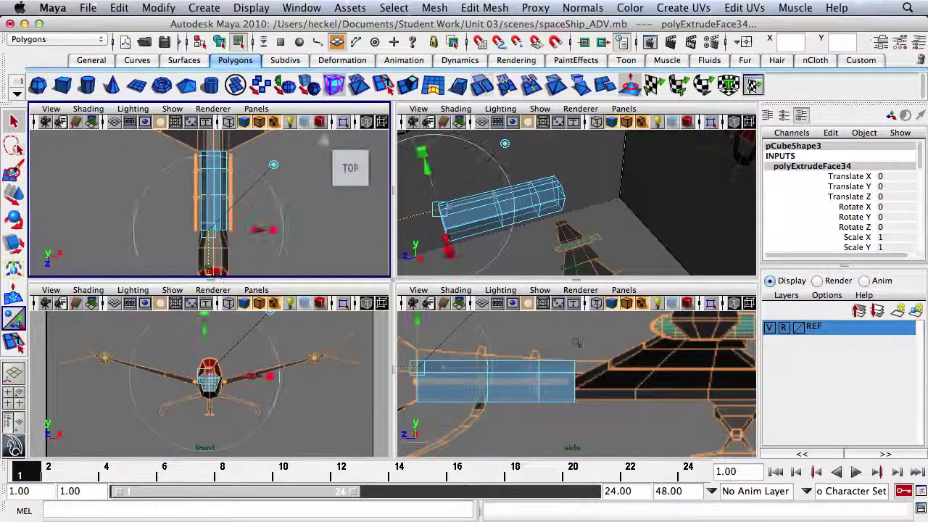
pyautogui.scroll(-3, 541, 368)
pyautogui.keyDown('alt'); pyautogui.moveTo(541, 368); pyautogui.dragTo(583, 377, button='middle'); pyautogui.keyUp('alt')
pyautogui.scroll(1, 521, 367)
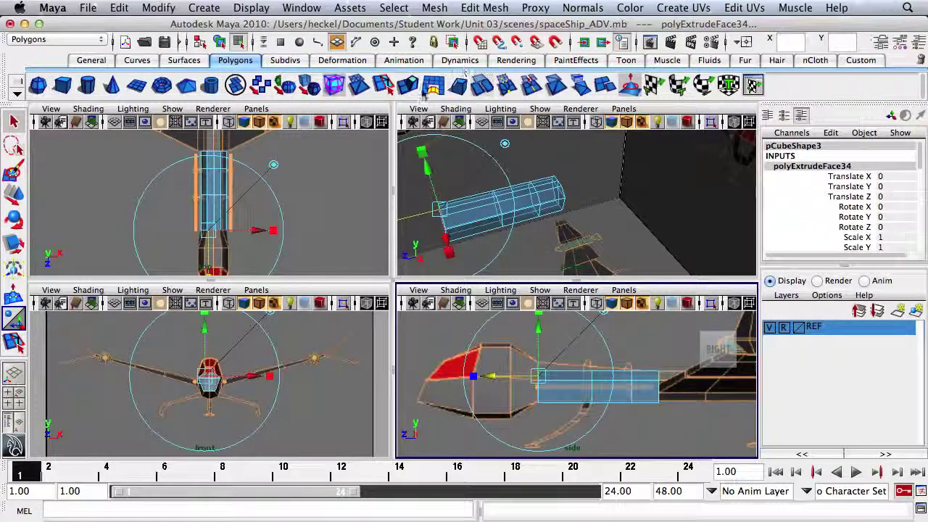
pyautogui.click(416, 84)
pyautogui.moveTo(494, 377); pyautogui.dragTo(469, 376)
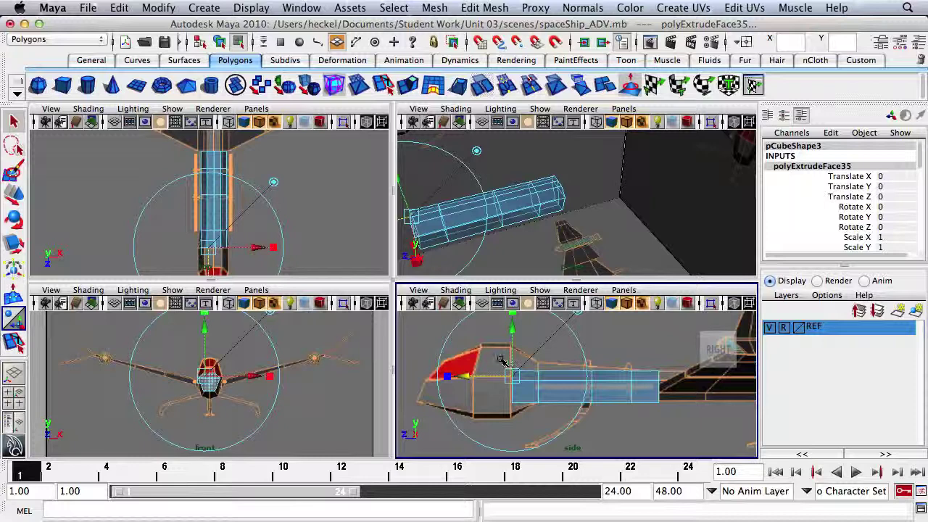
# Step: Extrude the front end faces forward in two more sections, to the windshield's rear edge and then the nose tip
pyautogui.click(415, 83)
pyautogui.moveTo(471, 376); pyautogui.dragTo(435, 377)
pyautogui.click(435, 376)
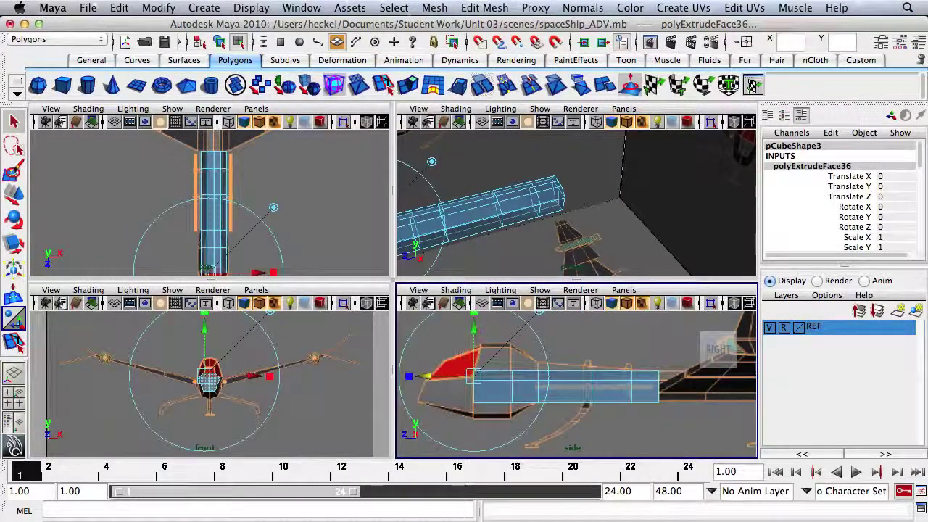
pyautogui.click(408, 86)
pyautogui.moveTo(433, 376); pyautogui.dragTo(377, 367)
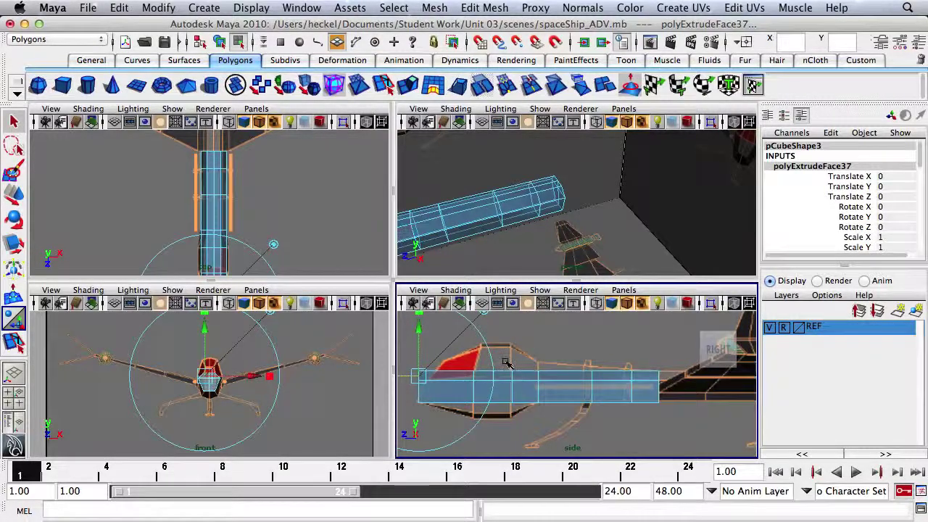
# Step: Raise the top vertices of the two middle cockpit sections to the reference roof height in the side view
pyautogui.press('space')
pyautogui.keyDown('alt'); pyautogui.moveTo(483, 331); pyautogui.dragTo(677, 340, button='middle'); pyautogui.keyUp('alt')
pyautogui.moveTo(406, 244); pyautogui.dragTo(367, 245, button='right')
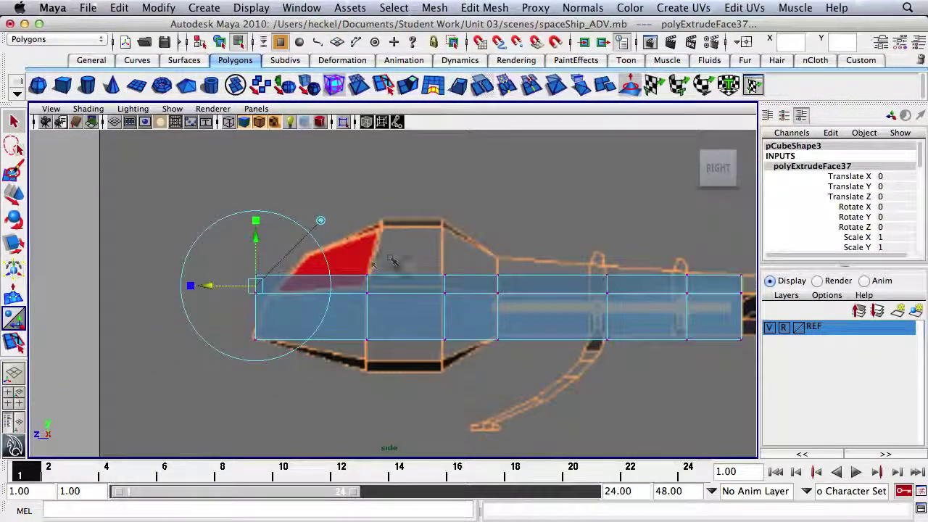
pyautogui.moveTo(449, 289); pyautogui.dragTo(462, 286)
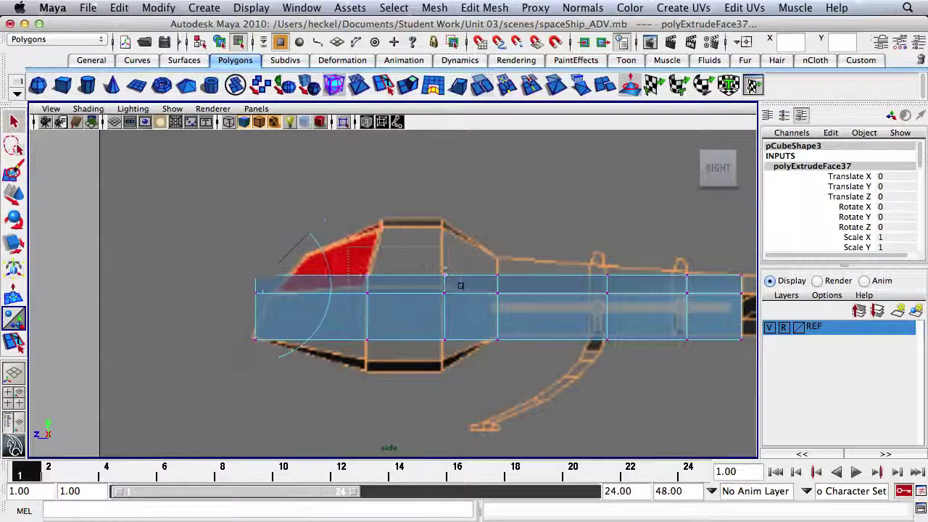
pyautogui.press('w')
pyautogui.moveTo(407, 243); pyautogui.dragTo(406, 195)
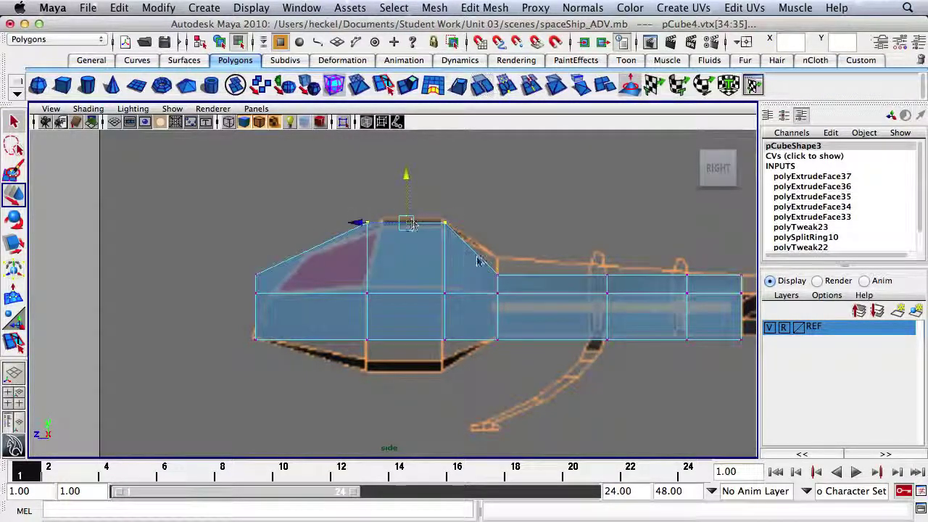
# Step: Raise the neck's top vertices section by section so they follow the reference's sloping upper outline
pyautogui.moveTo(514, 293); pyautogui.dragTo(516, 280)
pyautogui.moveTo(499, 244); pyautogui.dragTo(500, 227)
pyautogui.moveTo(624, 285); pyautogui.dragTo(625, 286)
pyautogui.moveTo(609, 251); pyautogui.dragTo(610, 242)
pyautogui.moveTo(682, 261); pyautogui.dragTo(698, 283)
pyautogui.moveTo(599, 248); pyautogui.dragTo(619, 274)
pyautogui.moveTo(608, 228); pyautogui.dragTo(608, 233)
# Step: Lower the cockpit's bottom vertices towards the reference belly and move the windshield and nose vertices onto the reference profile
pyautogui.moveTo(351, 325); pyautogui.dragTo(468, 364)
pyautogui.moveTo(406, 293); pyautogui.dragTo(402, 316)
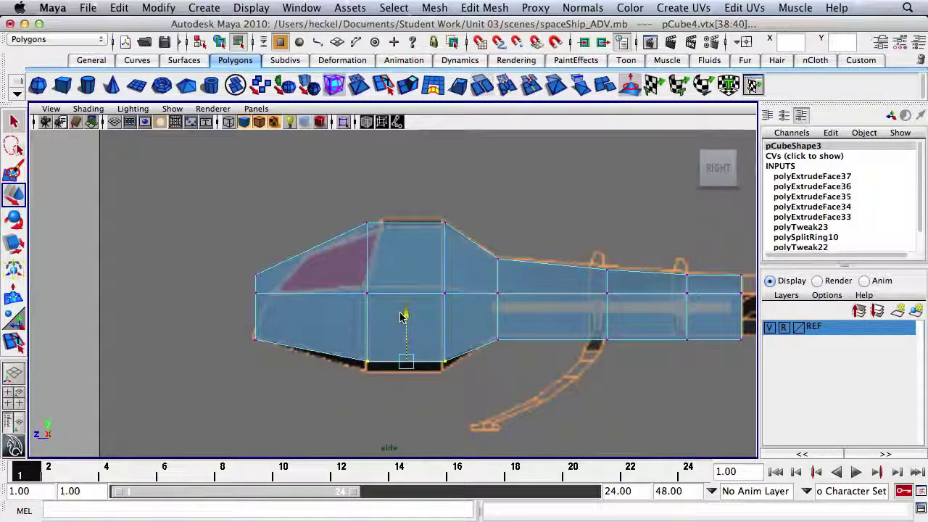
pyautogui.moveTo(257, 275); pyautogui.dragTo(310, 255)
pyautogui.moveTo(354, 216); pyautogui.dragTo(385, 224)
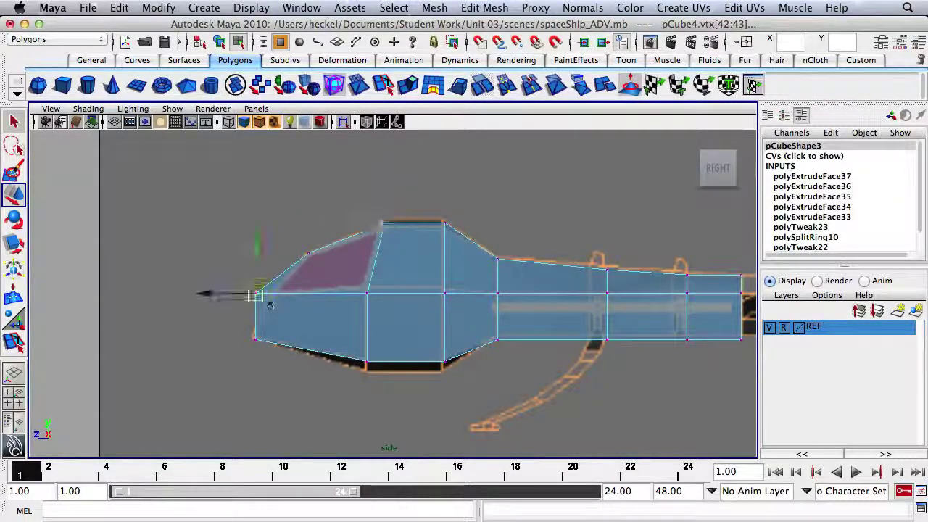
pyautogui.moveTo(230, 295); pyautogui.dragTo(243, 296)
pyautogui.moveTo(263, 353); pyautogui.dragTo(232, 343)
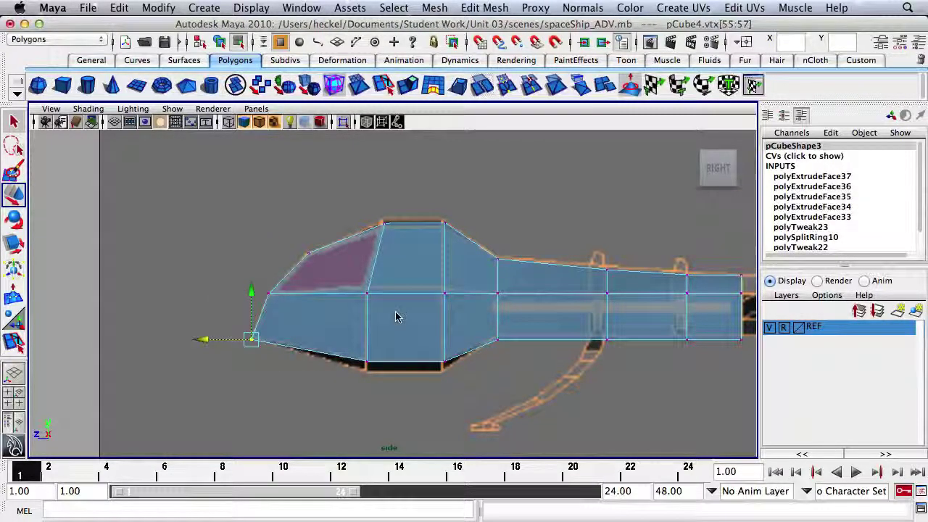
# Step: Move the cockpit section's bottom centre edge down and its top centre edge up to round the fuselage
pyautogui.keyDown('alt'); pyautogui.moveTo(538, 302); pyautogui.dragTo(475, 263, button='middle'); pyautogui.keyUp('alt')
pyautogui.press('space')
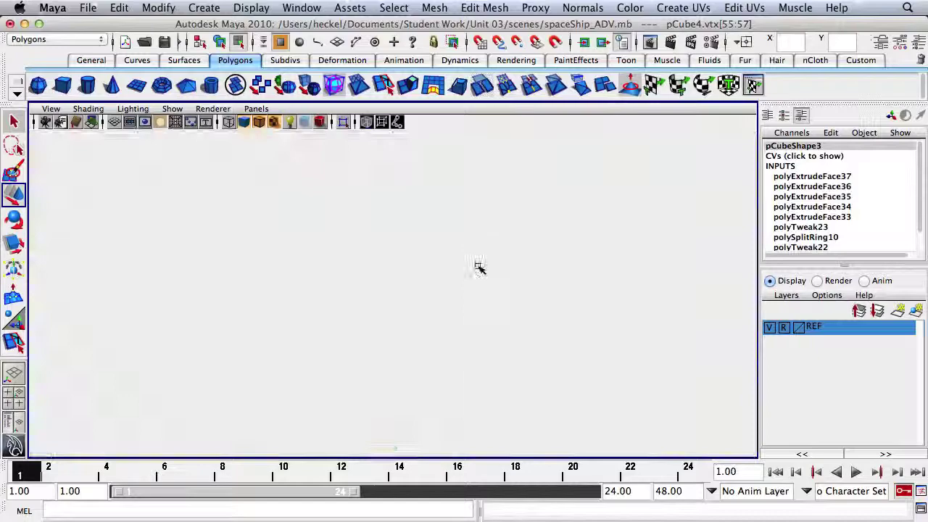
pyautogui.press('space')
pyautogui.keyDown('alt'); pyautogui.moveTo(349, 255); pyautogui.dragTo(286, 259, button='right'); pyautogui.keyUp('alt')
pyautogui.keyDown('alt'); pyautogui.moveTo(254, 260); pyautogui.dragTo(329, 240); pyautogui.keyUp('alt')
pyautogui.keyDown('alt'); pyautogui.moveTo(329, 240); pyautogui.dragTo(430, 257, button='right'); pyautogui.keyUp('alt')
pyautogui.keyDown('alt'); pyautogui.moveTo(429, 257); pyautogui.dragTo(317, 264); pyautogui.keyUp('alt')
pyautogui.keyDown('alt'); pyautogui.moveTo(317, 264); pyautogui.dragTo(351, 275, button='right'); pyautogui.keyUp('alt')
pyautogui.keyDown('alt'); pyautogui.moveTo(351, 275); pyautogui.dragTo(426, 216); pyautogui.keyUp('alt')
pyautogui.rightClick(326, 244)
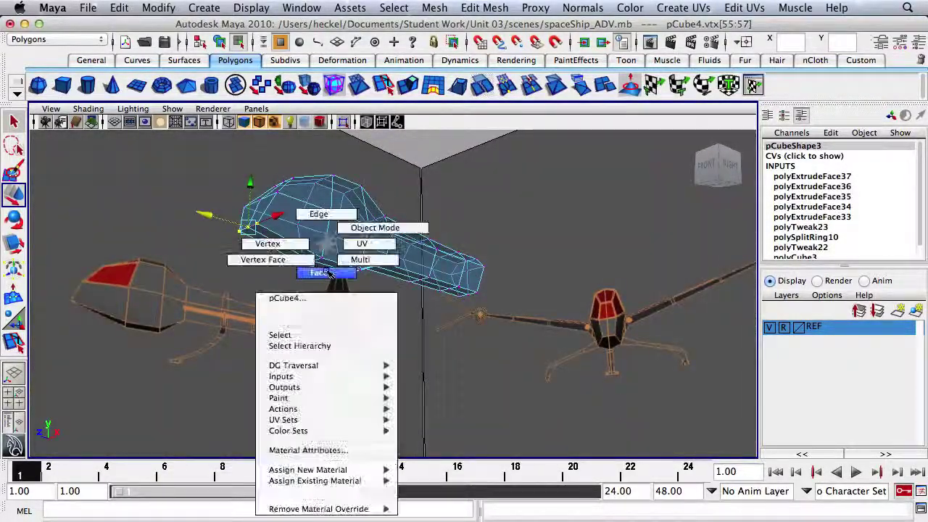
pyautogui.moveTo(333, 226); pyautogui.dragTo(331, 216, button='right')
pyautogui.click(332, 266)
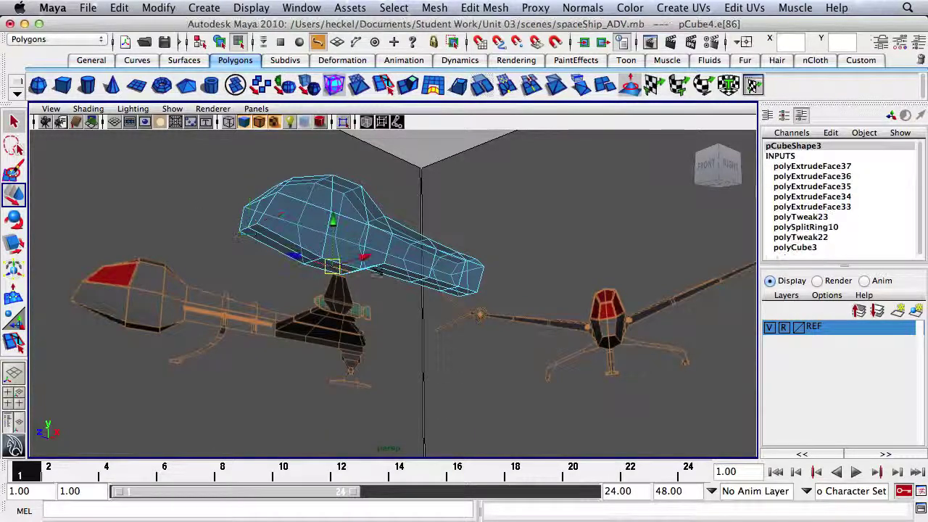
pyautogui.keyDown('alt'); pyautogui.moveTo(388, 221); pyautogui.dragTo(317, 265); pyautogui.keyUp('alt')
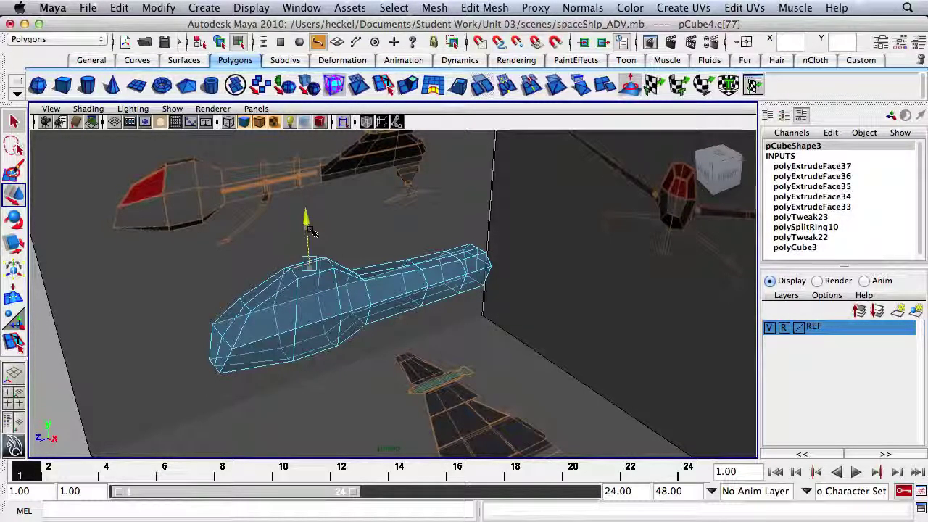
pyautogui.keyDown('alt'); pyautogui.moveTo(354, 290); pyautogui.dragTo(471, 270); pyautogui.keyUp('alt')
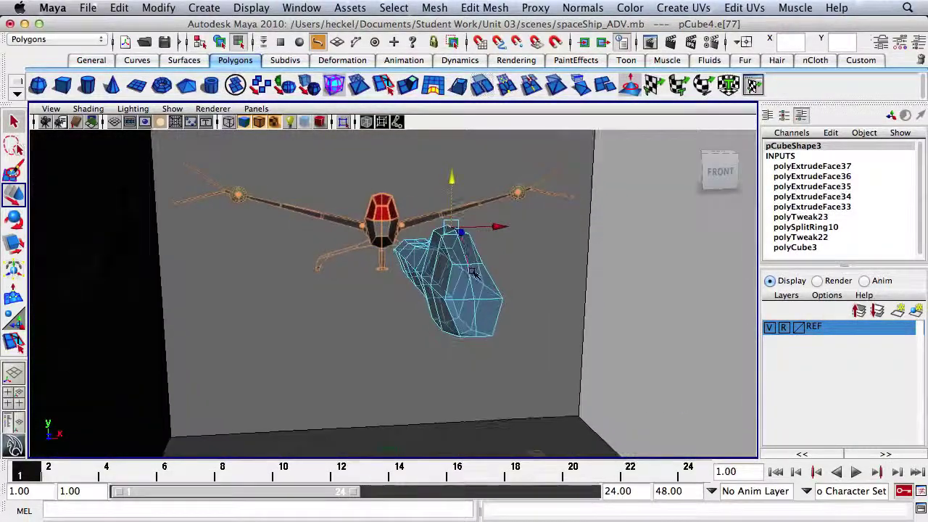
# Step: Select the two horizontal edges across the middle of the nose's front face and scale them inward across the width
pyautogui.press('space')
pyautogui.press('space')
pyautogui.keyDown('alt'); pyautogui.moveTo(195, 338); pyautogui.dragTo(555, 340, button='right'); pyautogui.keyUp('alt')
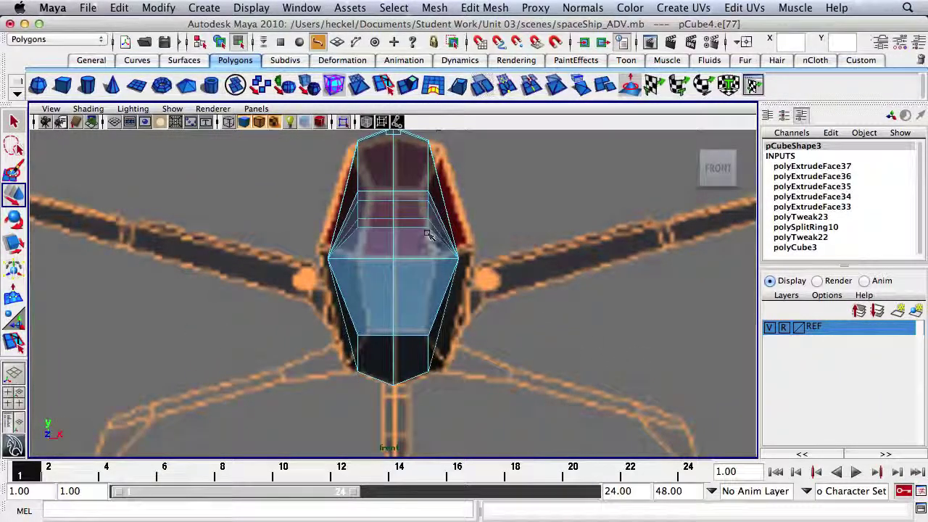
pyautogui.press('space')
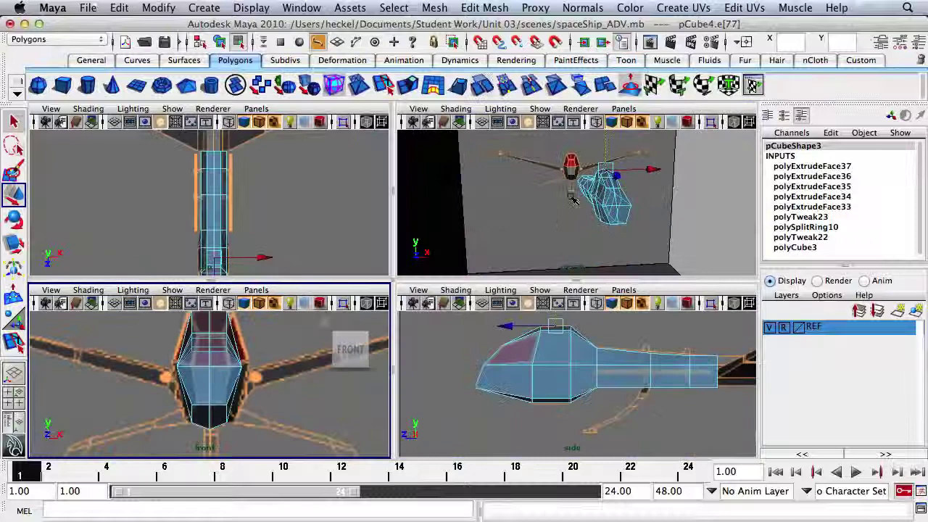
pyautogui.keyDown('alt'); pyautogui.moveTo(597, 220); pyautogui.dragTo(504, 203); pyautogui.keyUp('alt')
pyautogui.keyDown('alt'); pyautogui.moveTo(503, 204); pyautogui.dragTo(592, 209, button='right'); pyautogui.keyUp('alt')
pyautogui.moveTo(592, 208)
pyautogui.keyDown('alt'); pyautogui.mouseDown(button='middle')
pyautogui.moveTo(613, 211)
pyautogui.moveTo(603, 213)
pyautogui.mouseUp(button='middle'); pyautogui.keyUp('alt')
pyautogui.click(556, 205)
pyautogui.keyDown('shift'); pyautogui.click(528, 205); pyautogui.keyUp('shift')
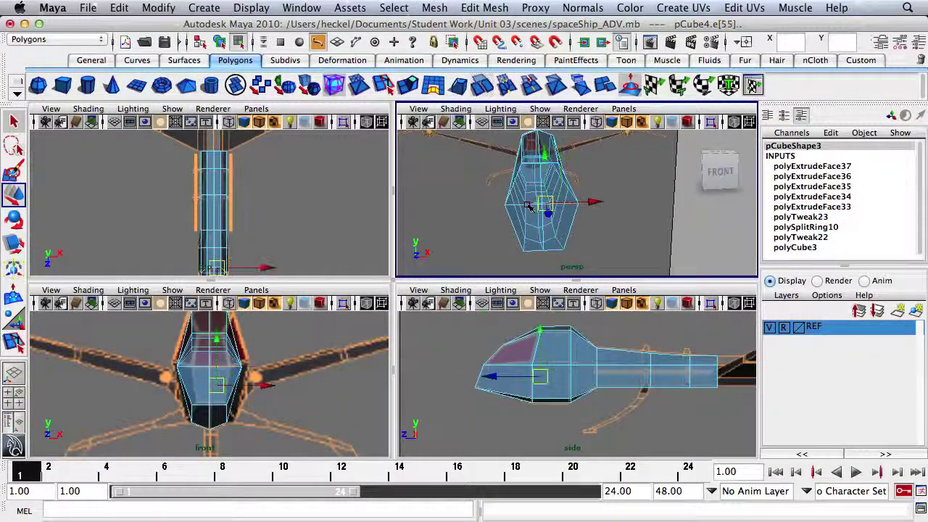
pyautogui.click(631, 215)
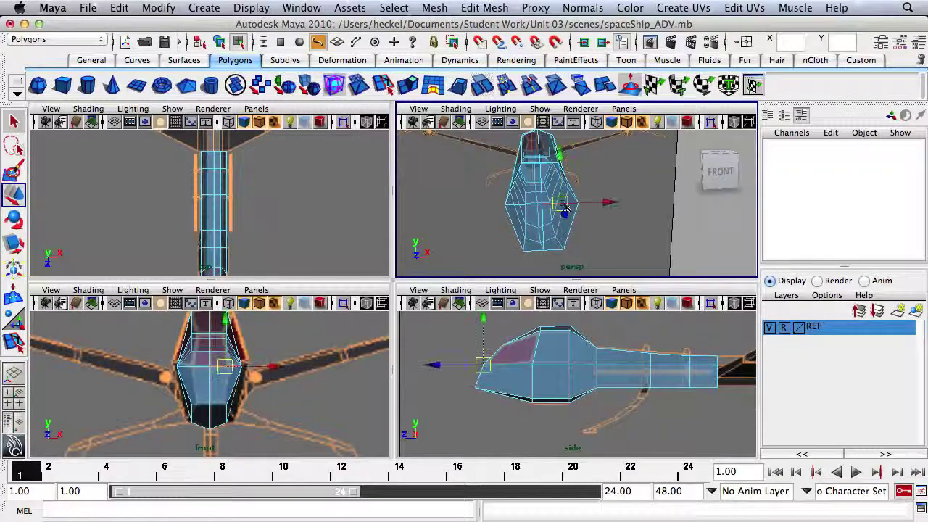
pyautogui.click(564, 207)
pyautogui.keyDown('shift'); pyautogui.click(524, 205); pyautogui.keyUp('shift')
pyautogui.keyDown('alt'); pyautogui.moveTo(593, 222); pyautogui.dragTo(555, 228); pyautogui.keyUp('alt')
pyautogui.press('f')
pyautogui.keyDown('alt'); pyautogui.moveTo(624, 229); pyautogui.dragTo(579, 231, button='right'); pyautogui.keyUp('alt')
pyautogui.moveTo(579, 230)
pyautogui.keyDown('alt'); pyautogui.mouseDown()
pyautogui.moveTo(522, 241)
pyautogui.moveTo(508, 231)
pyautogui.moveTo(589, 235)
pyautogui.mouseUp(); pyautogui.keyUp('alt')
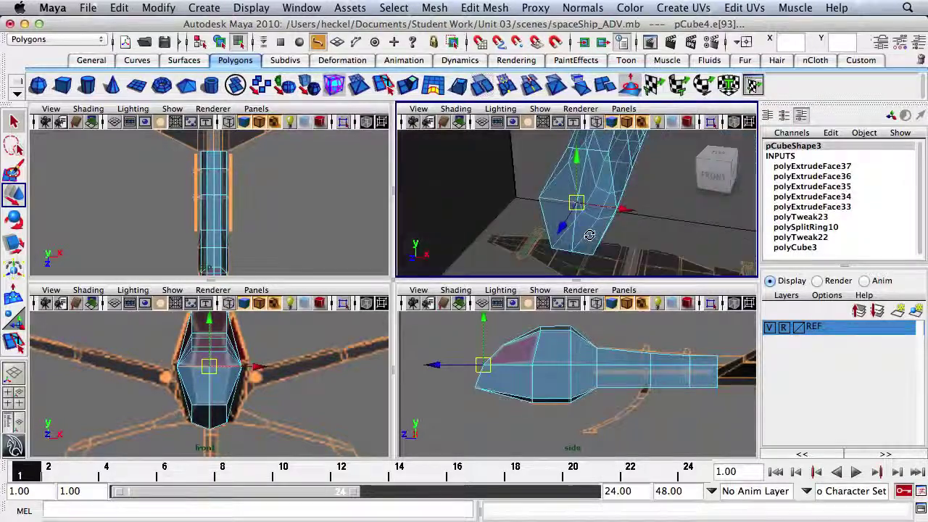
pyautogui.press('r')
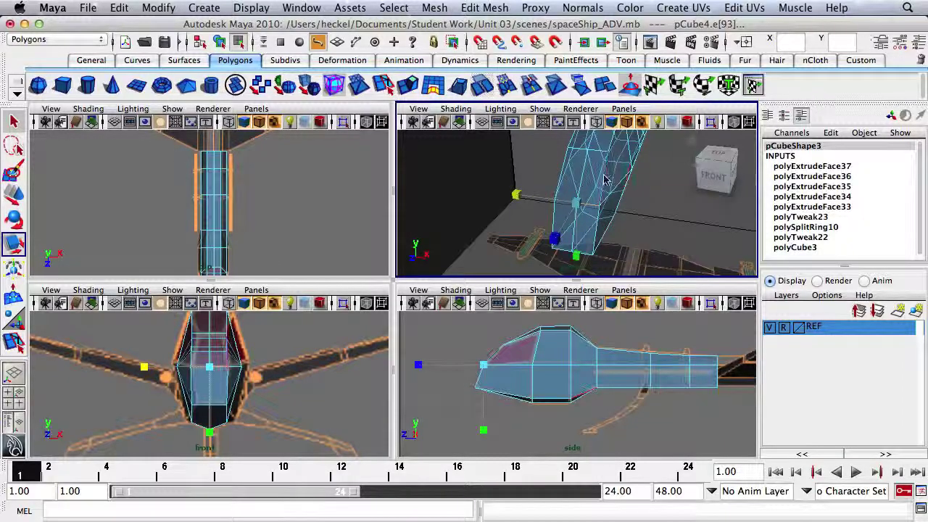
# Step: Select the upper and lower cross edges at the nose and scale them inward across the width to taper the front
pyautogui.keyDown('alt'); pyautogui.moveTo(597, 176); pyautogui.dragTo(645, 178); pyautogui.keyUp('alt')
pyautogui.click(562, 151)
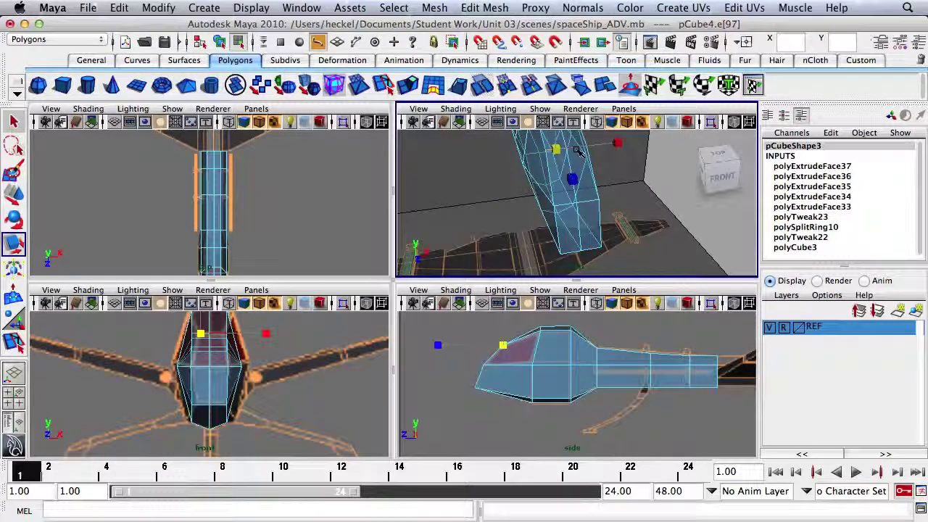
pyautogui.press('q')
pyautogui.keyDown('shift'); pyautogui.click(576, 150); pyautogui.keyUp('shift')
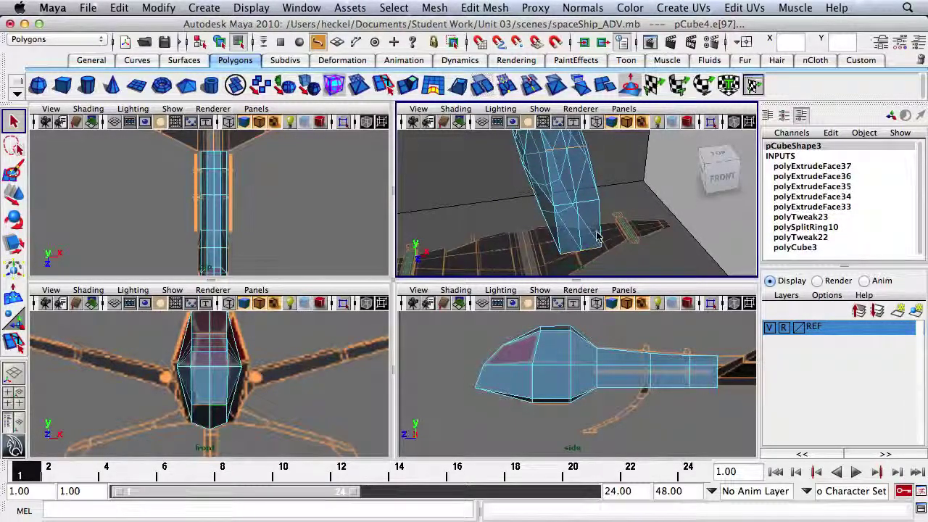
pyautogui.keyDown('alt'); pyautogui.moveTo(614, 222); pyautogui.dragTo(489, 201); pyautogui.keyUp('alt')
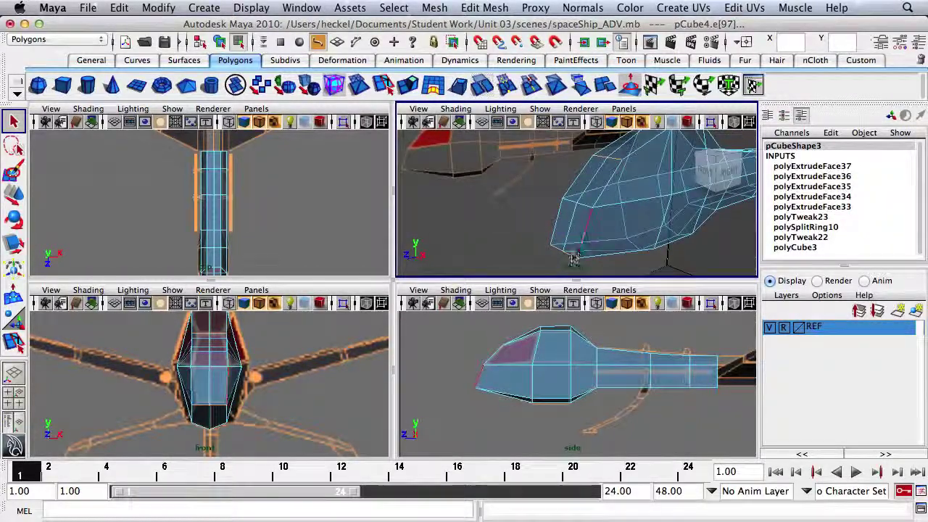
pyautogui.press('r')
pyautogui.moveTo(636, 221); pyautogui.dragTo(625, 220)
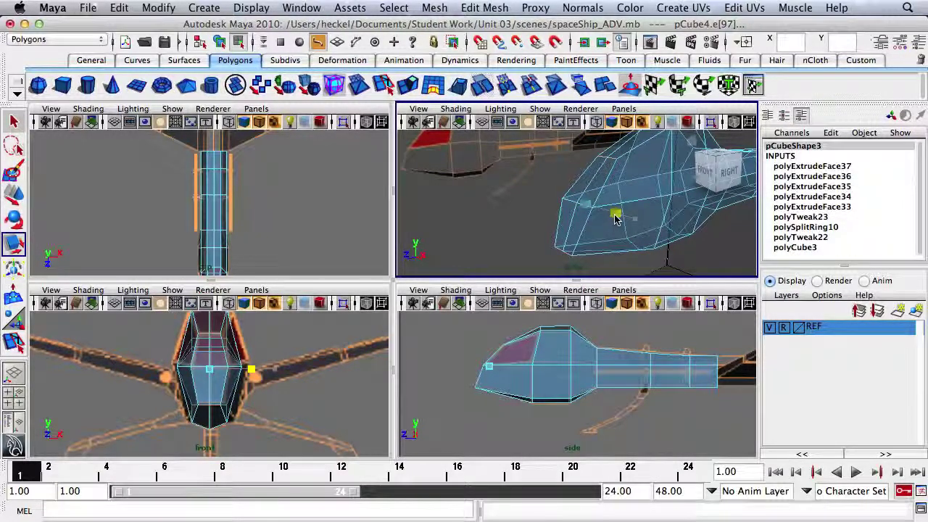
pyautogui.moveTo(616, 218); pyautogui.dragTo(614, 184)
pyautogui.keyDown('alt'); pyautogui.moveTo(651, 226); pyautogui.dragTo(604, 230); pyautogui.keyUp('alt')
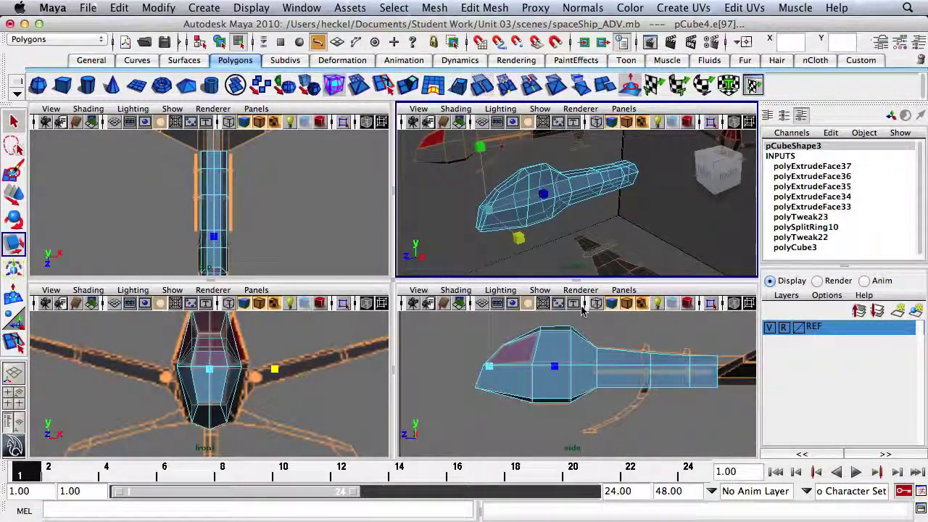
# Step: Select the fuselage's rear end faces and extrude them backward in three sections, under the wing to the reference's tail end
pyautogui.keyDown('alt'); pyautogui.moveTo(307, 166); pyautogui.dragTo(232, 194, button='right'); pyautogui.keyUp('alt')
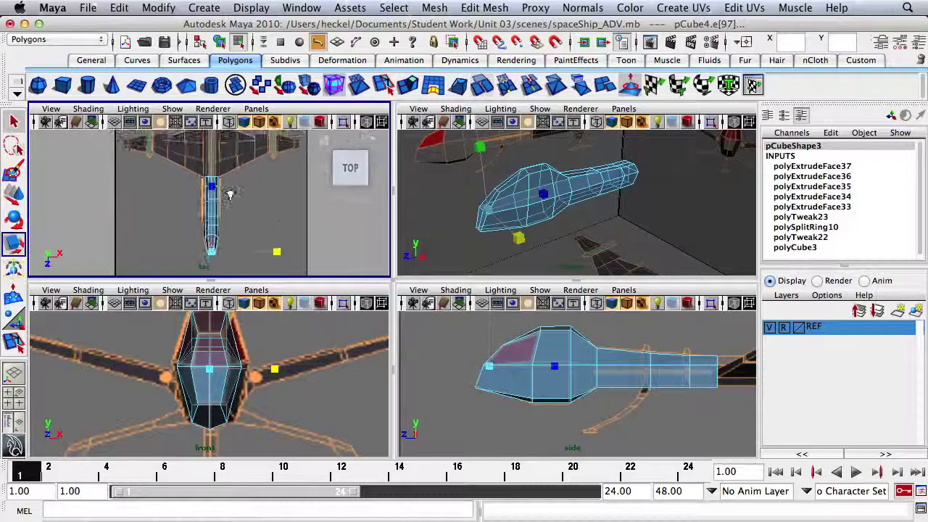
pyautogui.keyDown('alt'); pyautogui.moveTo(596, 354); pyautogui.dragTo(540, 364, button='middle'); pyautogui.keyUp('alt')
pyautogui.keyDown('alt'); pyautogui.moveTo(643, 203); pyautogui.dragTo(501, 207); pyautogui.keyUp('alt')
pyautogui.keyDown('alt'); pyautogui.moveTo(501, 207); pyautogui.dragTo(522, 213, button='right'); pyautogui.keyUp('alt')
pyautogui.press('q')
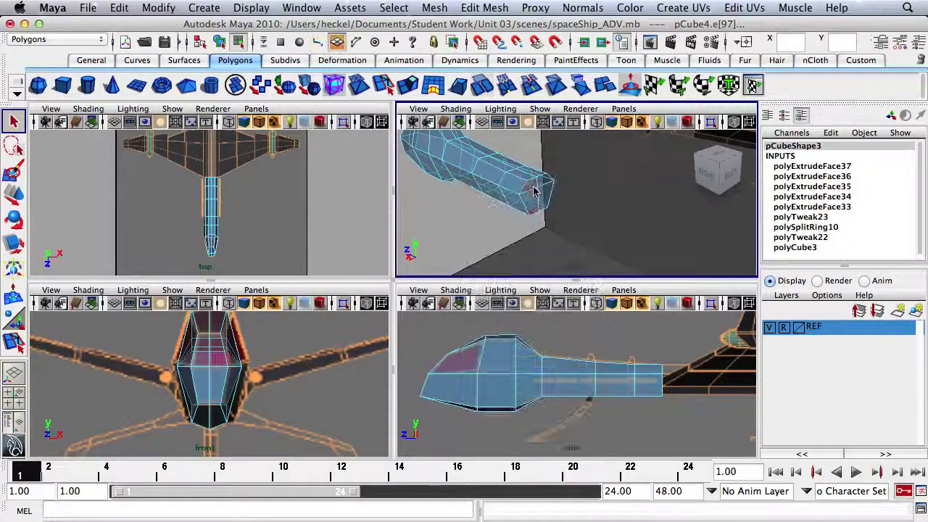
pyautogui.click(544, 187)
pyautogui.keyDown('shift'); pyautogui.click(549, 193); pyautogui.keyUp('shift')
pyautogui.keyDown('shift'); pyautogui.click(535, 201); pyautogui.keyUp('shift')
pyautogui.keyDown('alt'); pyautogui.moveTo(569, 221); pyautogui.dragTo(659, 216); pyautogui.keyUp('alt')
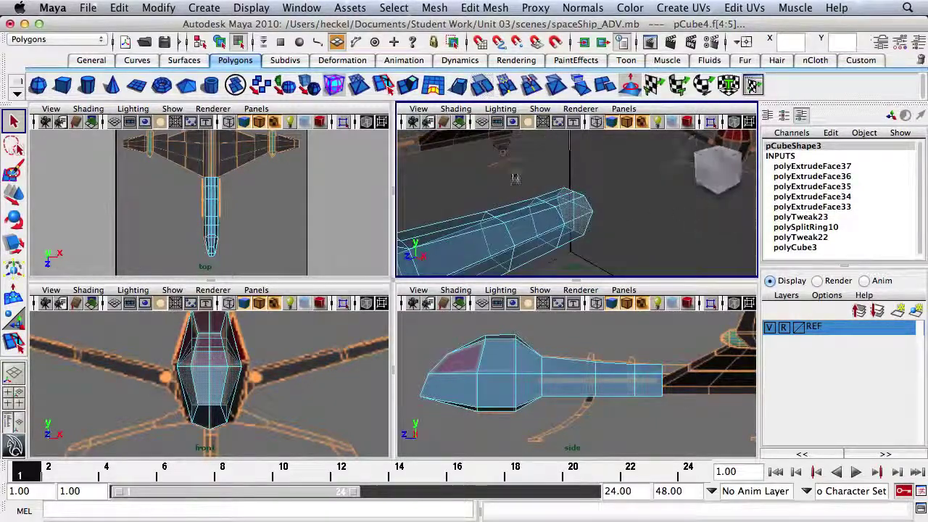
pyautogui.click(410, 86)
pyautogui.keyDown('alt'); pyautogui.moveTo(714, 374); pyautogui.dragTo(568, 365, button='middle'); pyautogui.keyUp('alt')
pyautogui.moveTo(568, 364); pyautogui.dragTo(714, 362)
pyautogui.click(411, 86)
pyautogui.click(412, 88)
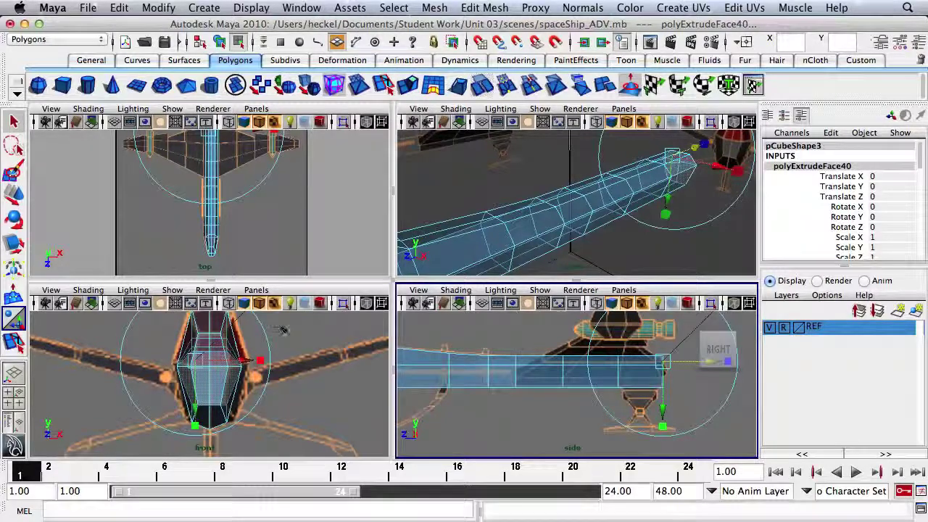
# Step: Select all fuselage faces on the negative X side of the centre line and delete them, leaving half the hull
pyautogui.keyDown('alt'); pyautogui.moveTo(560, 215); pyautogui.dragTo(519, 210, button='right'); pyautogui.keyUp('alt')
pyautogui.keyDown('alt'); pyautogui.moveTo(530, 205); pyautogui.dragTo(553, 213); pyautogui.keyUp('alt')
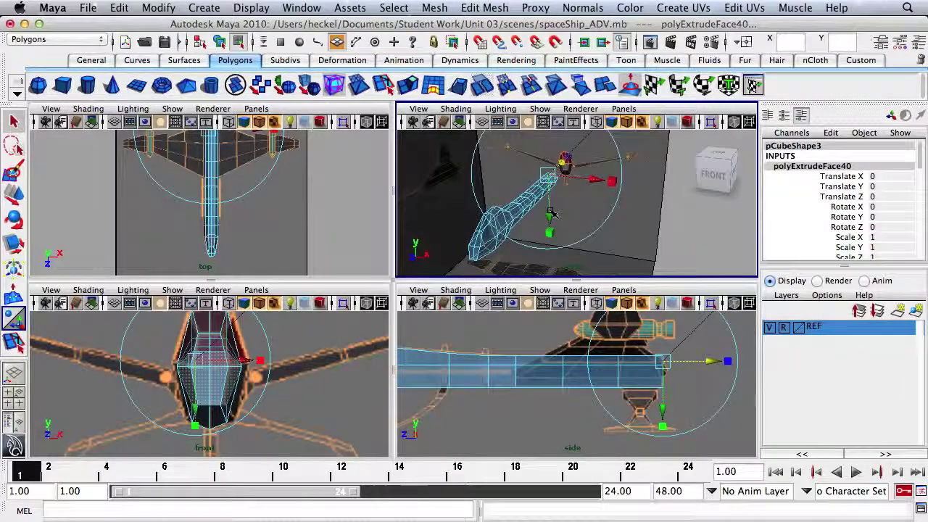
pyautogui.keyDown('alt'); pyautogui.moveTo(553, 213); pyautogui.dragTo(558, 191, button='middle'); pyautogui.keyUp('alt')
pyautogui.keyDown('alt'); pyautogui.moveTo(259, 360); pyautogui.dragTo(222, 365, button='right'); pyautogui.keyUp('alt')
pyautogui.press('q')
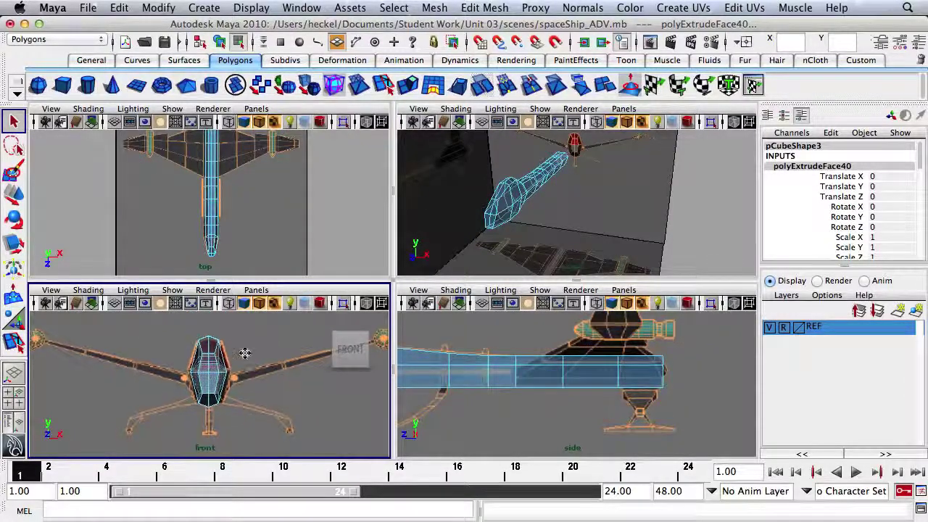
pyautogui.rightClick(203, 335)
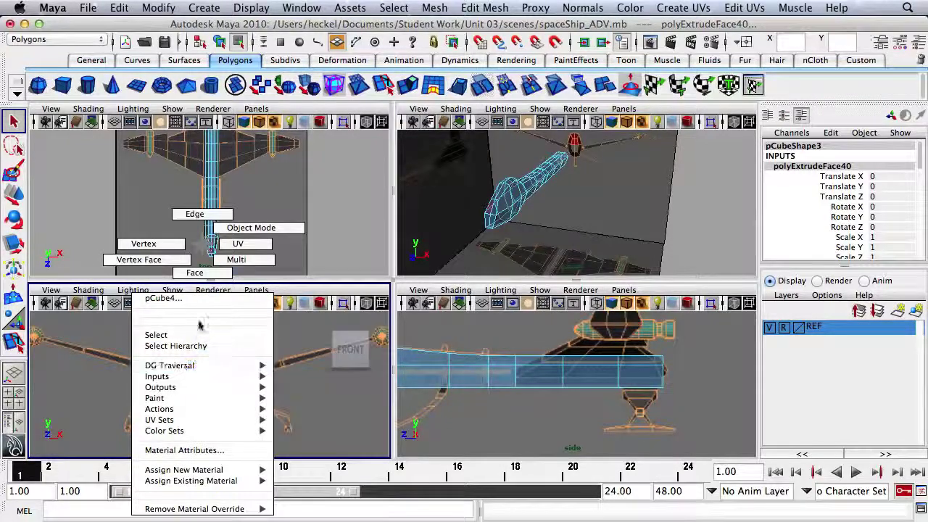
pyautogui.click(192, 273)
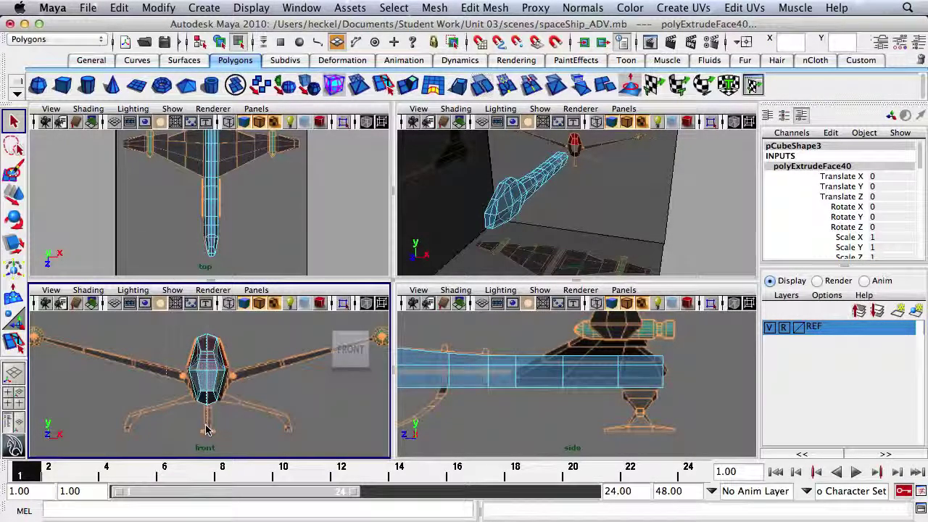
pyautogui.moveTo(203, 431); pyautogui.dragTo(206, 431)
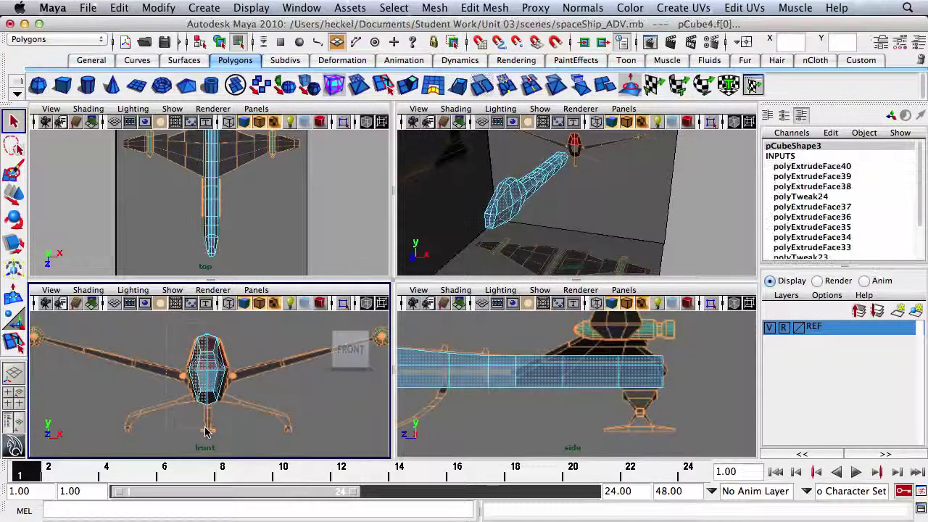
pyautogui.click(249, 388)
pyautogui.moveTo(209, 374); pyautogui.dragTo(194, 274, button='right')
pyautogui.moveTo(171, 315); pyautogui.dragTo(204, 426)
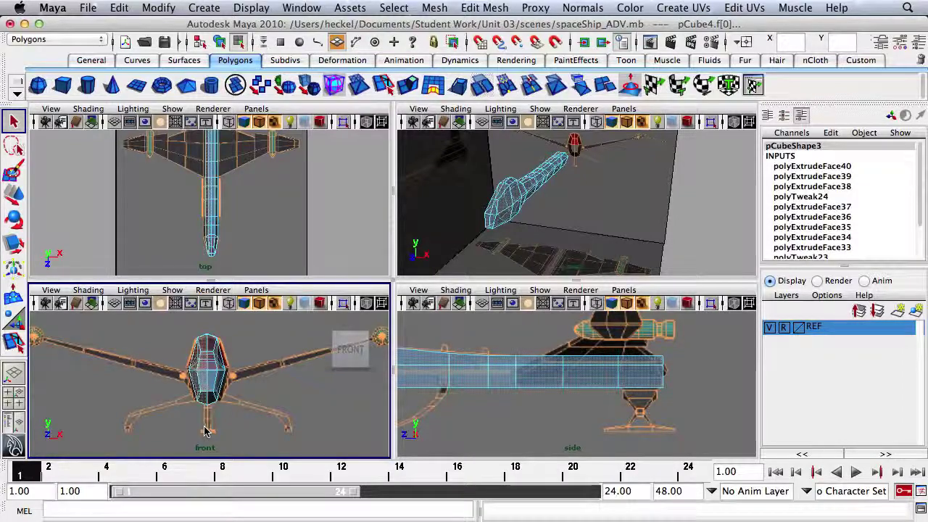
pyautogui.press('Delete')
# Step: Select the three lower side faces at the rear of the fuselage and extrude them outward as the wing root
pyautogui.keyDown('alt'); pyautogui.moveTo(509, 182); pyautogui.dragTo(475, 187); pyautogui.keyUp('alt')
pyautogui.keyDown('alt'); pyautogui.moveTo(475, 187); pyautogui.dragTo(521, 190, button='right'); pyautogui.keyUp('alt')
pyautogui.keyDown('alt'); pyautogui.moveTo(521, 190); pyautogui.dragTo(531, 199, button='middle'); pyautogui.keyUp('alt')
pyautogui.keyDown('alt'); pyautogui.moveTo(531, 199); pyautogui.dragTo(531, 205); pyautogui.keyUp('alt')
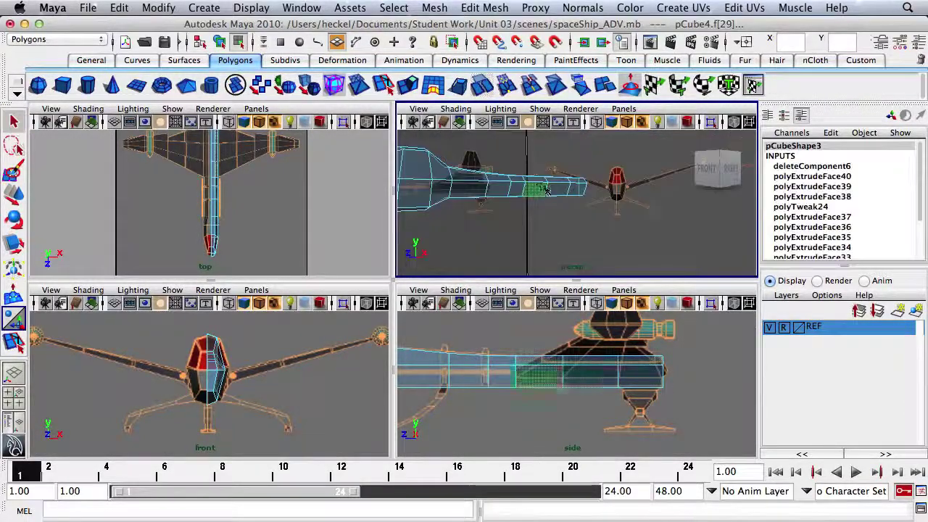
pyautogui.keyDown('shift'); pyautogui.click(557, 190); pyautogui.keyUp('shift')
pyautogui.keyDown('shift'); pyautogui.click(578, 189); pyautogui.keyUp('shift')
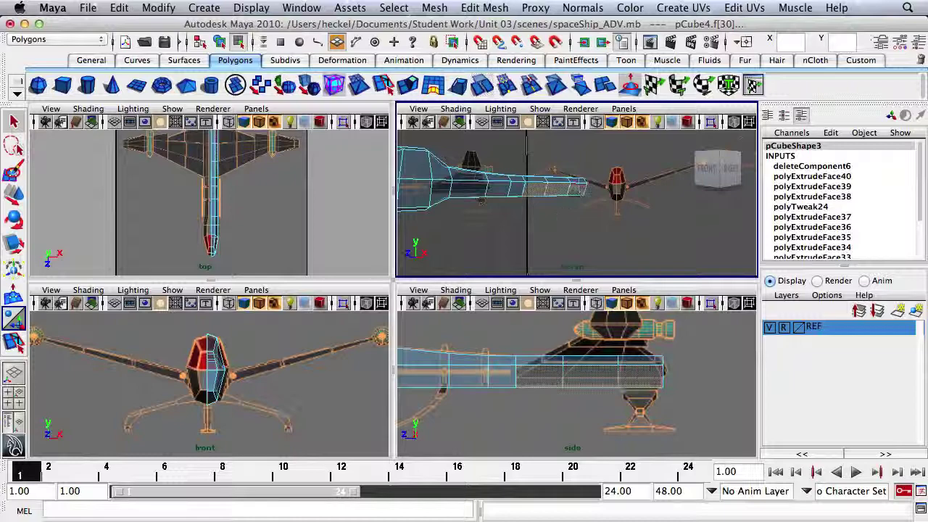
pyautogui.click(408, 85)
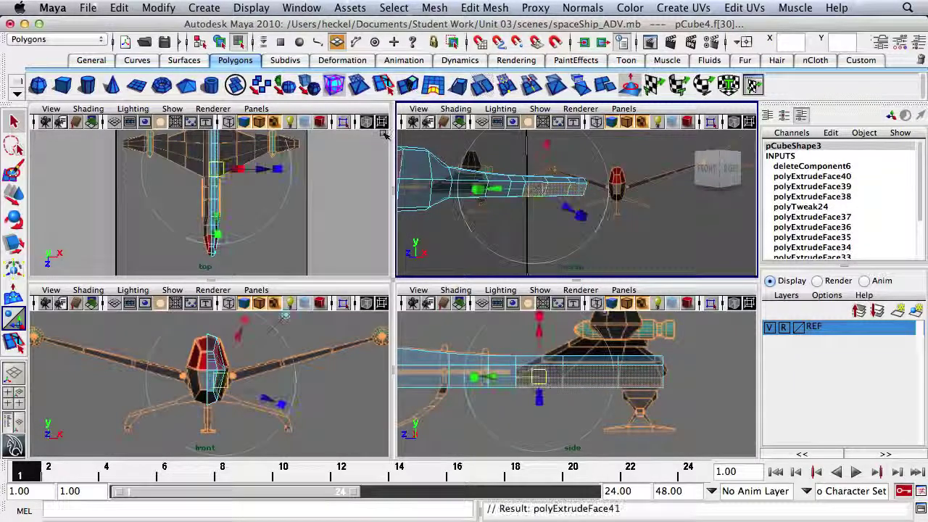
pyautogui.click(264, 395)
pyautogui.moveTo(264, 395); pyautogui.dragTo(269, 398)
# Step: Scale the wing root faces down in height, then move and rotate them to meet the start of the reference wing
pyautogui.keyDown('alt'); pyautogui.moveTo(248, 377); pyautogui.dragTo(283, 392, button='right'); pyautogui.keyUp('alt')
pyautogui.keyDown('alt'); pyautogui.moveTo(283, 392); pyautogui.dragTo(207, 398, button='middle'); pyautogui.keyUp('alt')
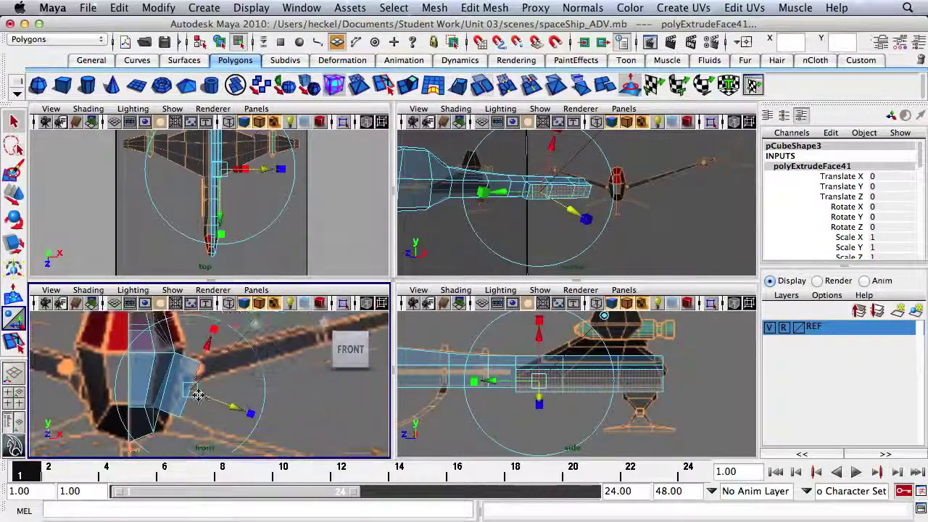
pyautogui.moveTo(213, 330); pyautogui.dragTo(203, 354)
pyautogui.moveTo(199, 363); pyautogui.dragTo(191, 346)
pyautogui.press('w')
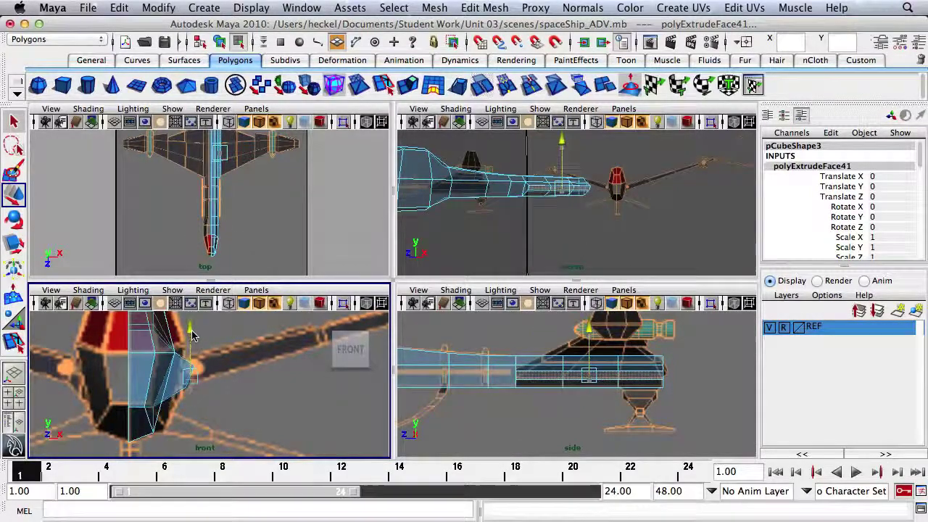
pyautogui.press('e')
pyautogui.moveTo(251, 346); pyautogui.dragTo(222, 320)
pyautogui.keyDown('alt'); pyautogui.moveTo(479, 204); pyautogui.dragTo(437, 234); pyautogui.keyUp('alt')
pyautogui.keyDown('alt'); pyautogui.moveTo(438, 235); pyautogui.dragTo(546, 225, button='right'); pyautogui.keyUp('alt')
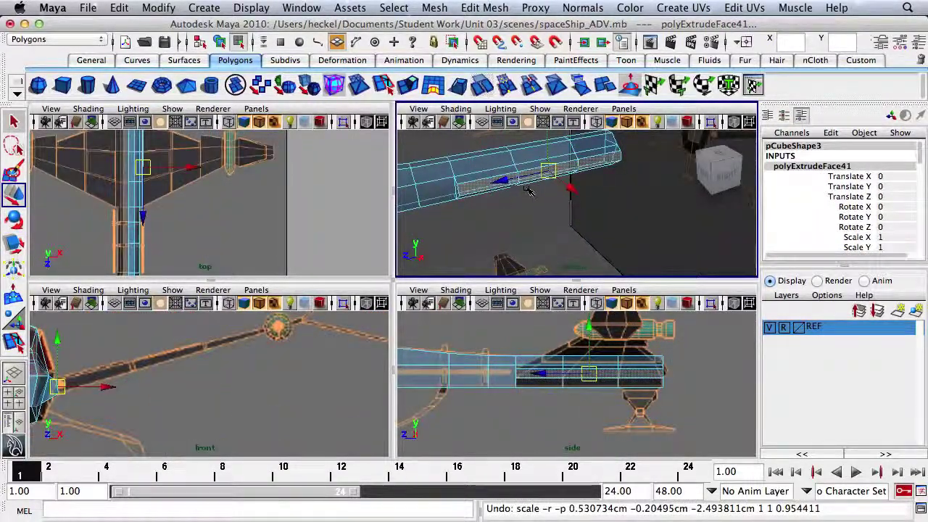
# Step: Scale the wing root faces slightly inward along the fuselage's length
pyautogui.press('r')
pyautogui.keyDown('alt'); pyautogui.moveTo(513, 215); pyautogui.dragTo(533, 215); pyautogui.keyUp('alt')
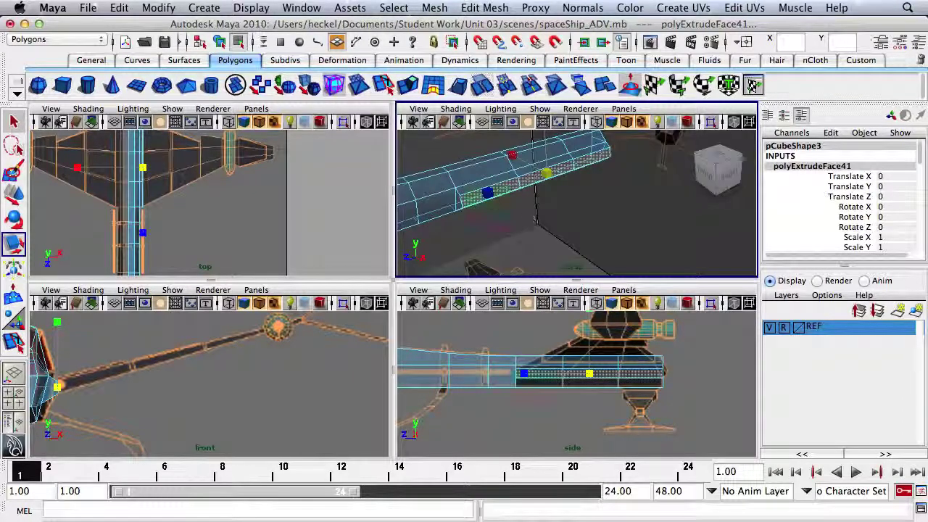
pyautogui.moveTo(489, 192); pyautogui.dragTo(491, 193)
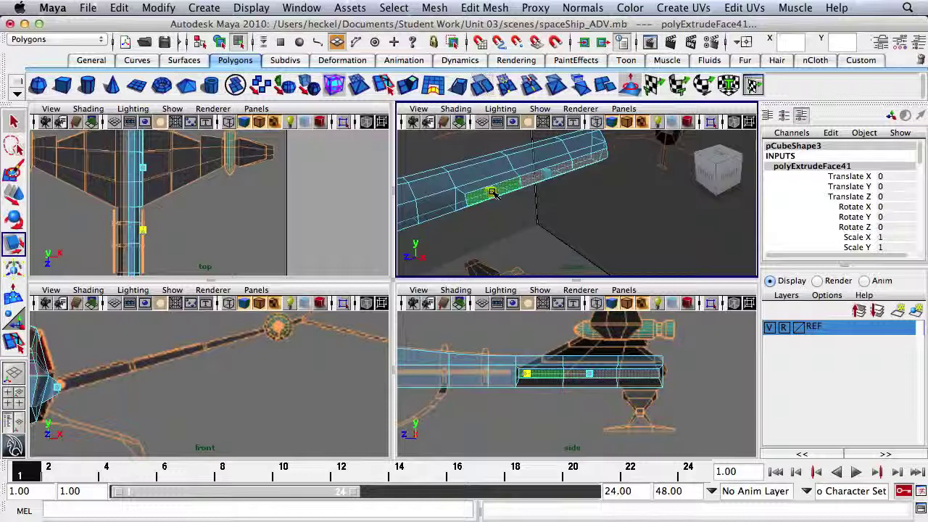
pyautogui.moveTo(493, 192); pyautogui.dragTo(493, 192)
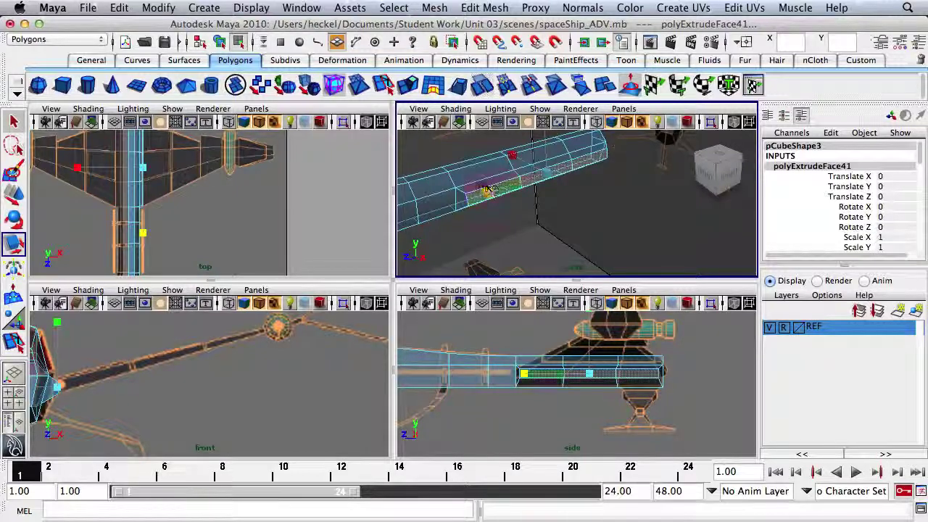
# Step: Extrude the wing root faces outward as the first wing section and taper its end to the reference outline
pyautogui.click(434, 85)
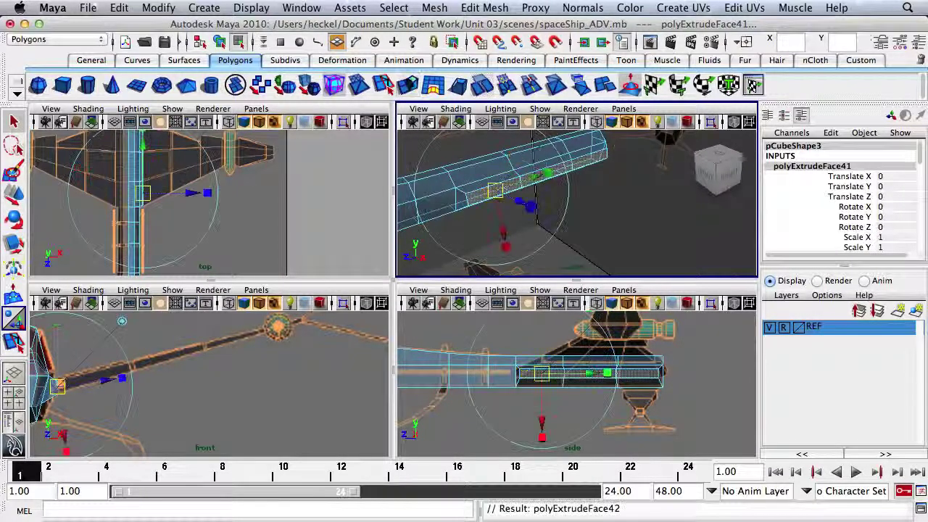
pyautogui.moveTo(107, 380); pyautogui.dragTo(178, 370)
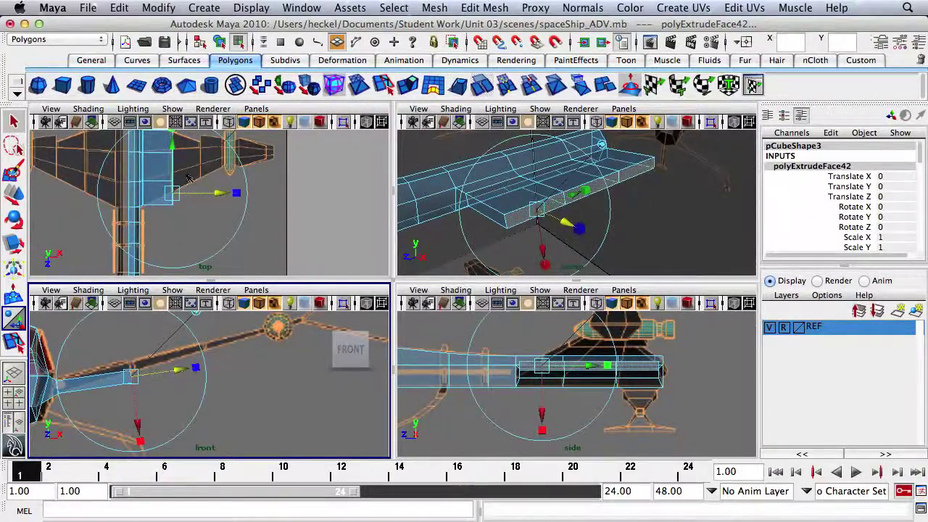
pyautogui.keyDown('alt'); pyautogui.moveTo(171, 208); pyautogui.dragTo(174, 236, button='middle'); pyautogui.keyUp('alt')
pyautogui.moveTo(174, 158); pyautogui.dragTo(174, 204)
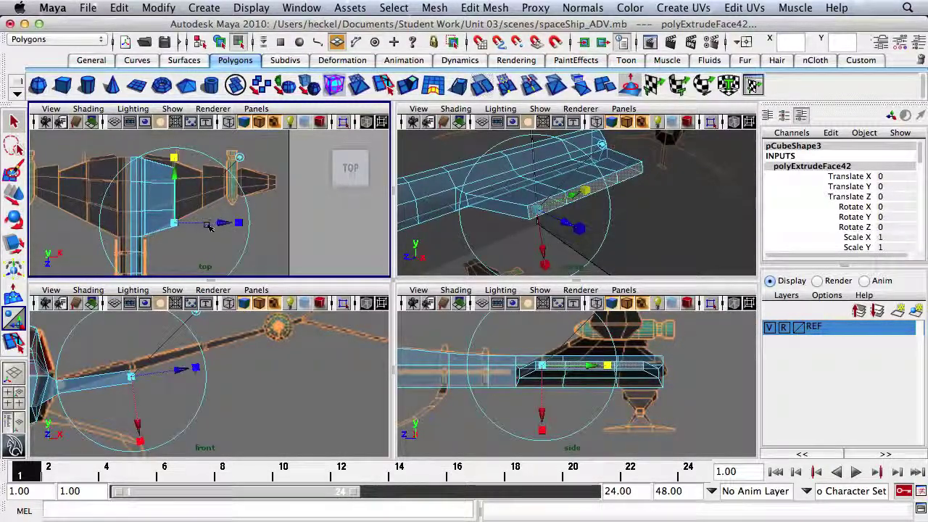
pyautogui.moveTo(175, 177); pyautogui.dragTo(178, 168)
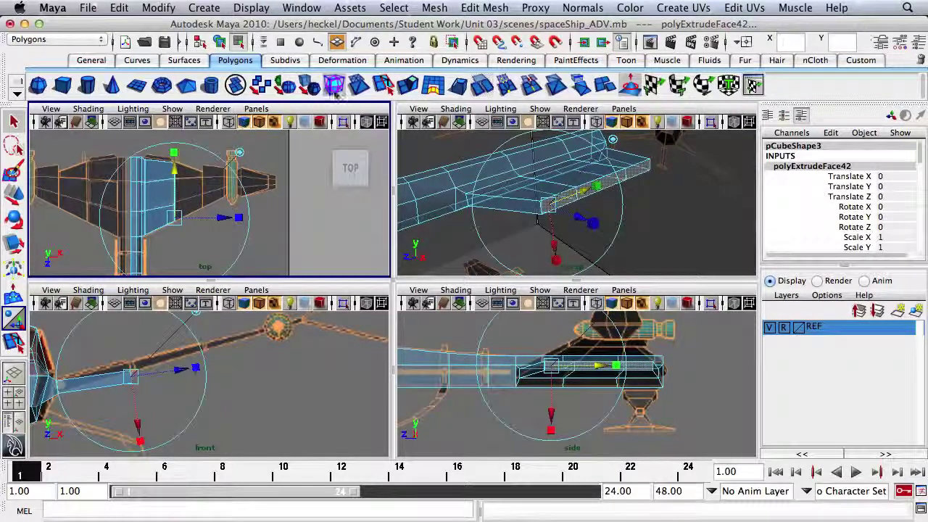
# Step: Extrude a second wing section outward along the reference wing and scale its end narrower from front to back
pyautogui.click(408, 87)
pyautogui.moveTo(176, 370); pyautogui.dragTo(251, 359)
pyautogui.moveTo(206, 148); pyautogui.dragTo(209, 234)
pyautogui.moveTo(208, 168); pyautogui.dragTo(206, 163)
pyautogui.moveTo(206, 269); pyautogui.dragTo(203, 319)
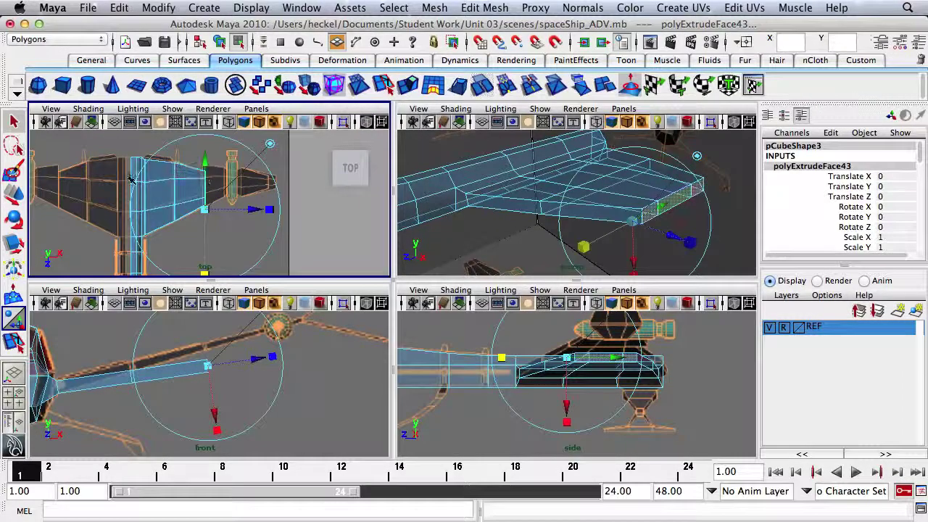
# Step: Adjust the second wing section's end faces in position and width to fit the reference wing outline from above
pyautogui.keyDown('alt'); pyautogui.moveTo(132, 179); pyautogui.dragTo(172, 186, button='right'); pyautogui.keyUp('alt')
pyautogui.moveTo(203, 166); pyautogui.dragTo(203, 169)
pyautogui.moveTo(253, 216); pyautogui.dragTo(247, 216)
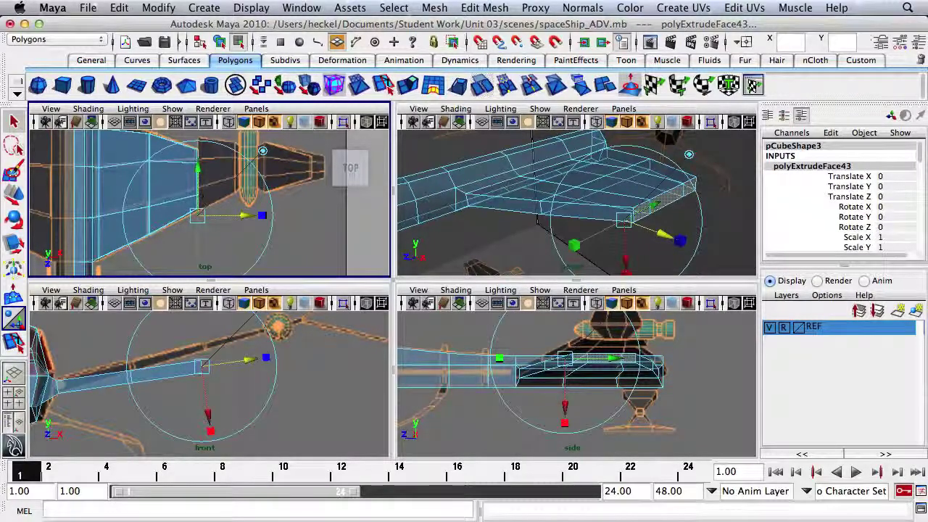
pyautogui.keyDown('alt'); pyautogui.moveTo(222, 178); pyautogui.dragTo(142, 185, button='right'); pyautogui.keyUp('alt')
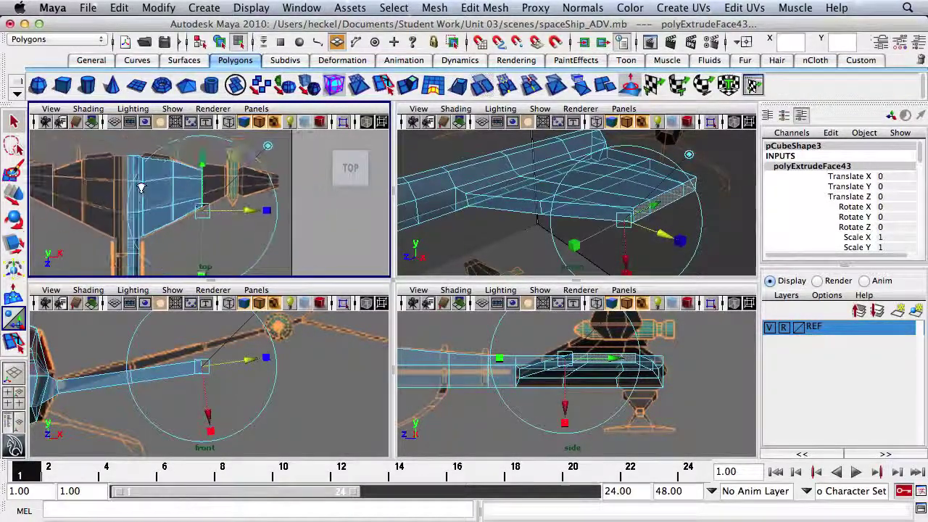
pyautogui.press('space')
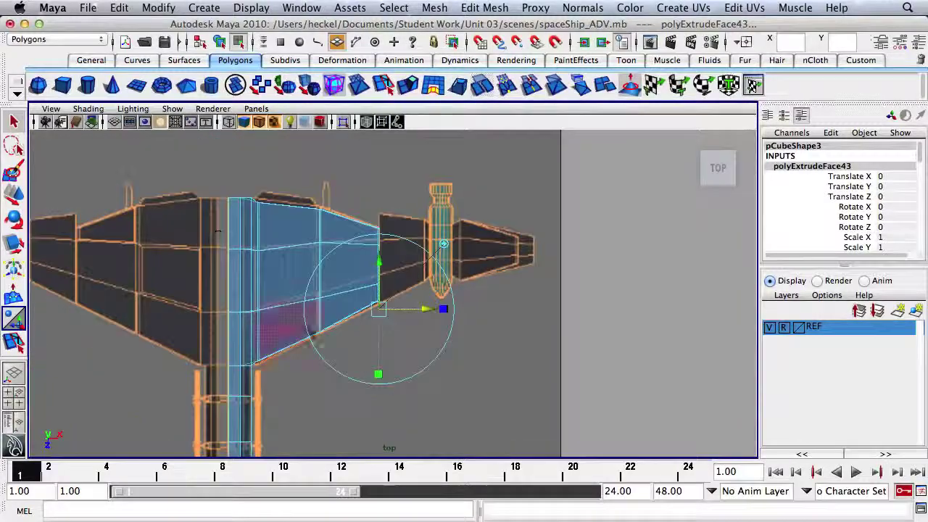
pyautogui.moveTo(378, 375); pyautogui.dragTo(381, 364)
# Step: Extrude a third wing section outward to the reference engine pod and scale its end to fit the outline
pyautogui.click(408, 86)
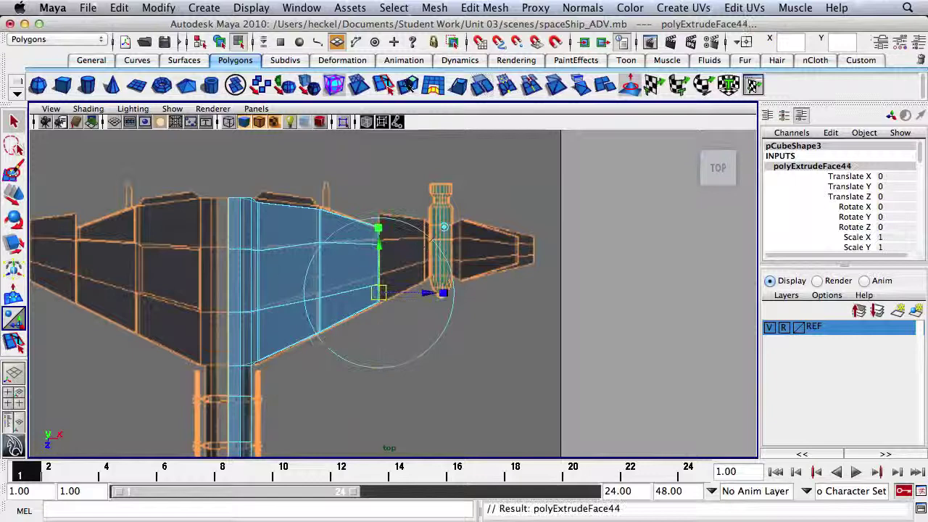
pyautogui.moveTo(415, 293); pyautogui.dragTo(458, 284)
pyautogui.moveTo(423, 227)
pyautogui.mouseDown()
pyautogui.moveTo(423, 275)
pyautogui.moveTo(427, 235)
pyautogui.mouseUp()
pyautogui.press('space')
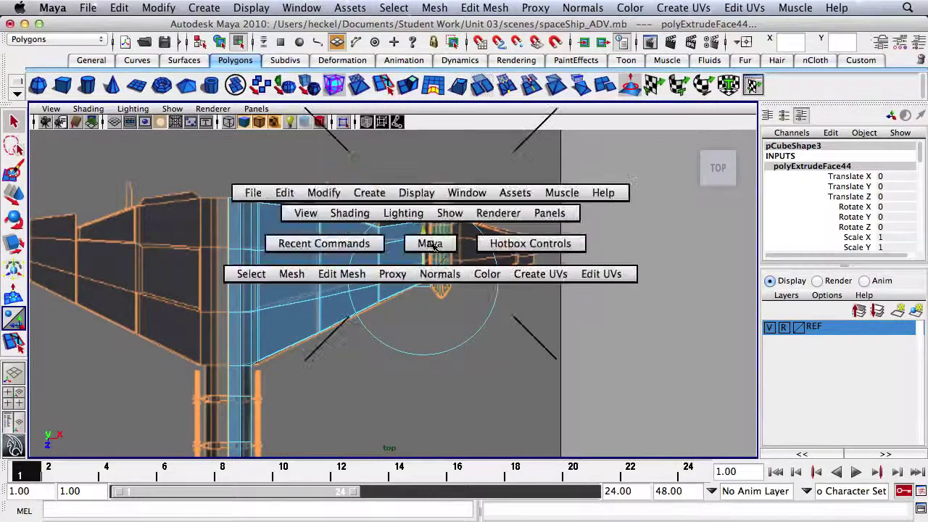
pyautogui.press('space')
# Step: Select the rear edge face of the outermost wing section and extrude it backward
pyautogui.keyDown('alt'); pyautogui.moveTo(543, 244); pyautogui.dragTo(508, 232); pyautogui.keyUp('alt')
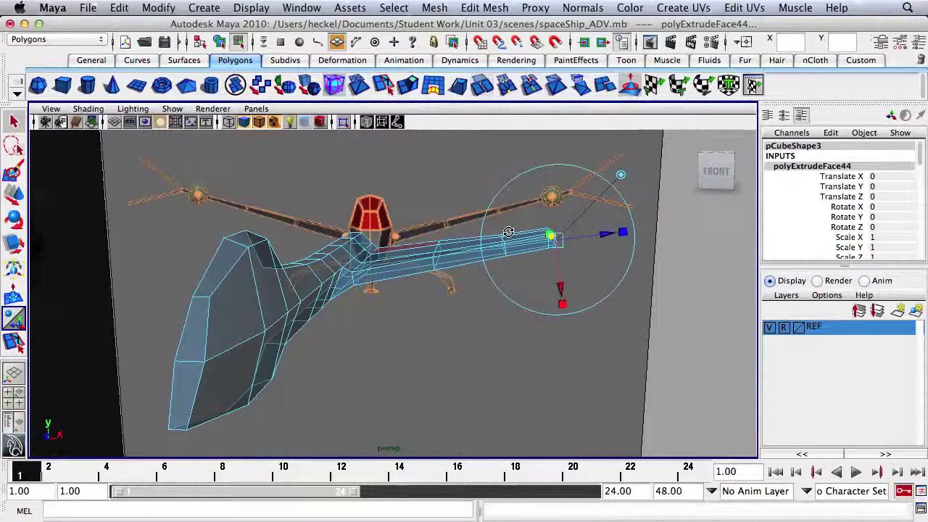
pyautogui.press('space')
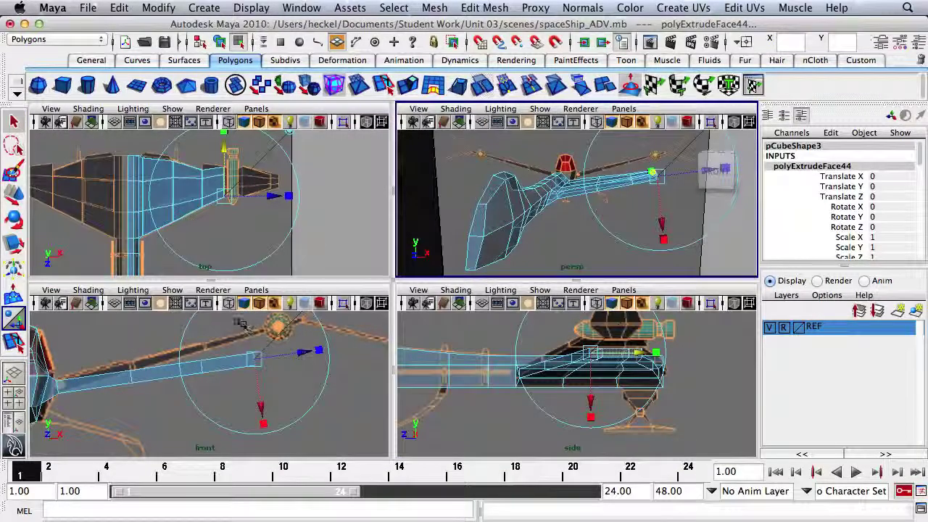
pyautogui.press('space')
pyautogui.keyDown('alt'); pyautogui.moveTo(590, 214); pyautogui.dragTo(347, 286); pyautogui.keyUp('alt')
pyautogui.click(337, 331)
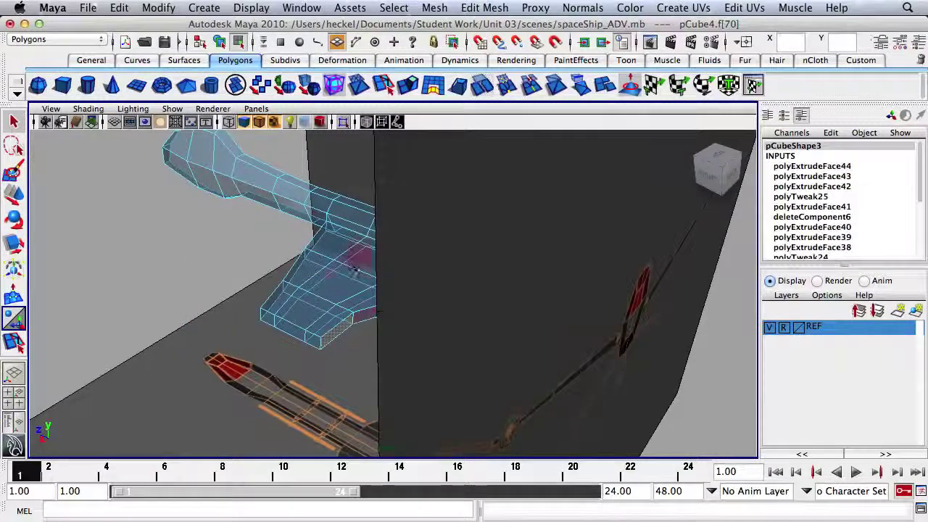
pyautogui.click(408, 86)
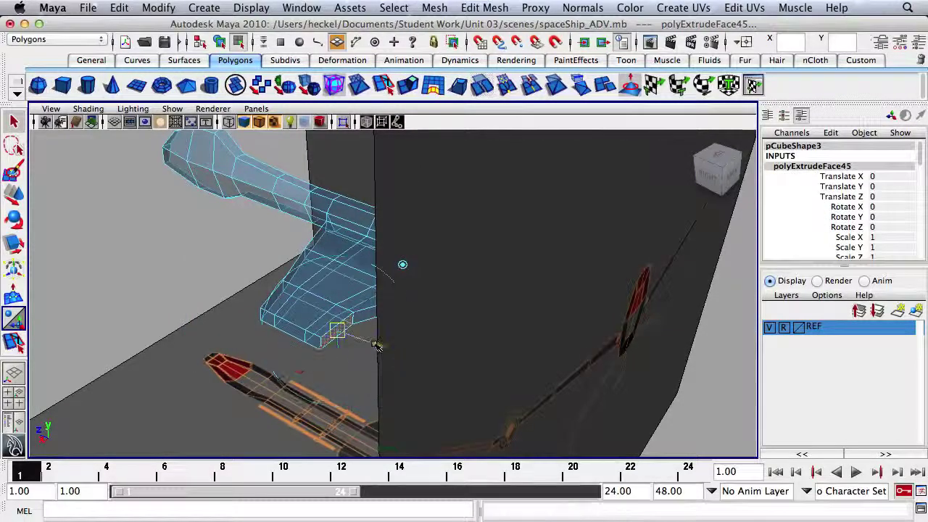
pyautogui.press('space')
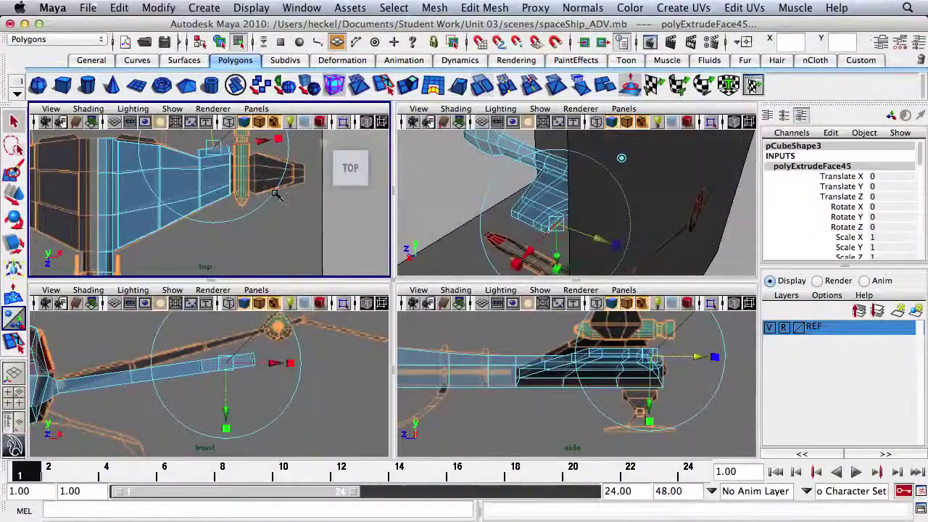
# Step: Rotate the extruded trailing-edge face to follow the reference's slant and adjust its position along the ship's length
pyautogui.click(271, 199)
pyautogui.moveTo(271, 200); pyautogui.dragTo(263, 210)
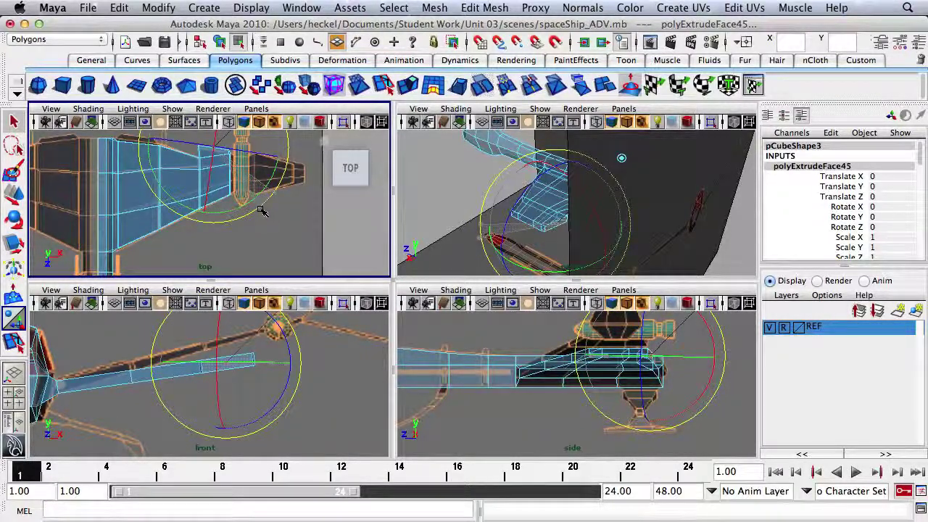
pyautogui.keyDown('alt'); pyautogui.moveTo(265, 190); pyautogui.dragTo(260, 219, button='middle'); pyautogui.keyUp('alt')
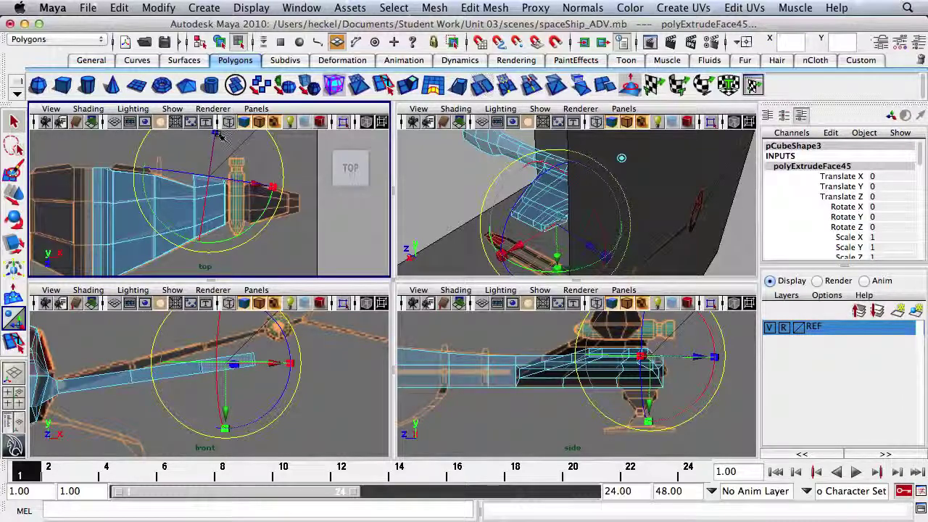
pyautogui.press('q')
pyautogui.press('w')
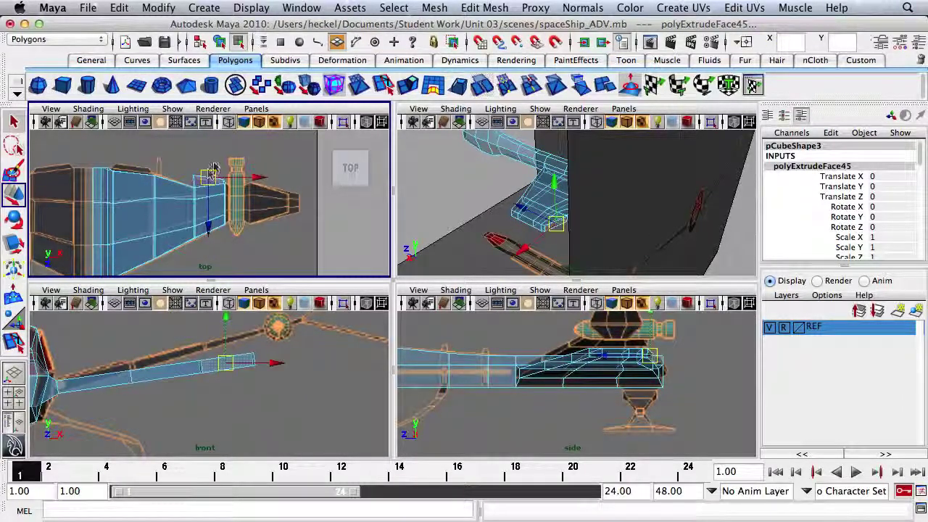
pyautogui.moveTo(209, 229); pyautogui.dragTo(210, 229)
pyautogui.keyDown('alt'); pyautogui.moveTo(243, 218); pyautogui.dragTo(332, 194, button='right'); pyautogui.keyUp('alt')
pyautogui.keyDown('alt'); pyautogui.moveTo(275, 186); pyautogui.dragTo(272, 203, button='middle'); pyautogui.keyUp('alt')
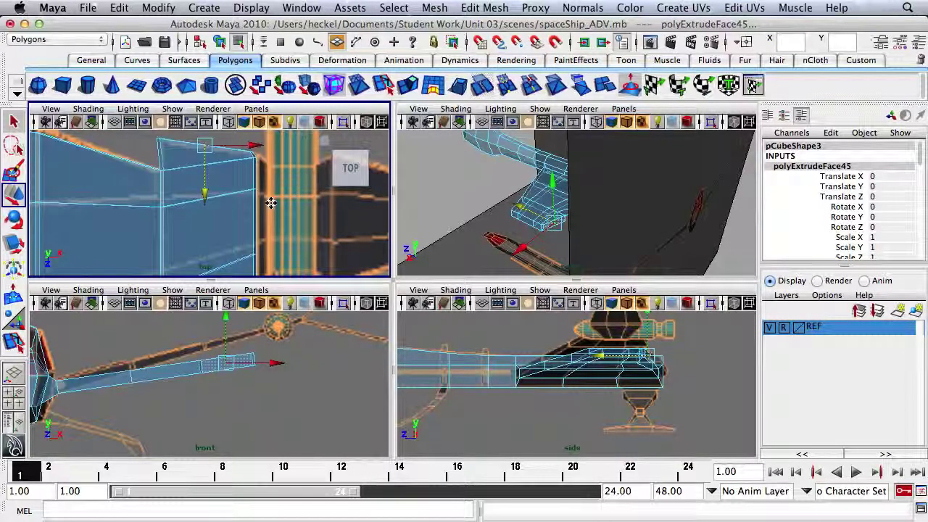
pyautogui.keyDown('alt'); pyautogui.moveTo(528, 206); pyautogui.dragTo(585, 211); pyautogui.keyUp('alt')
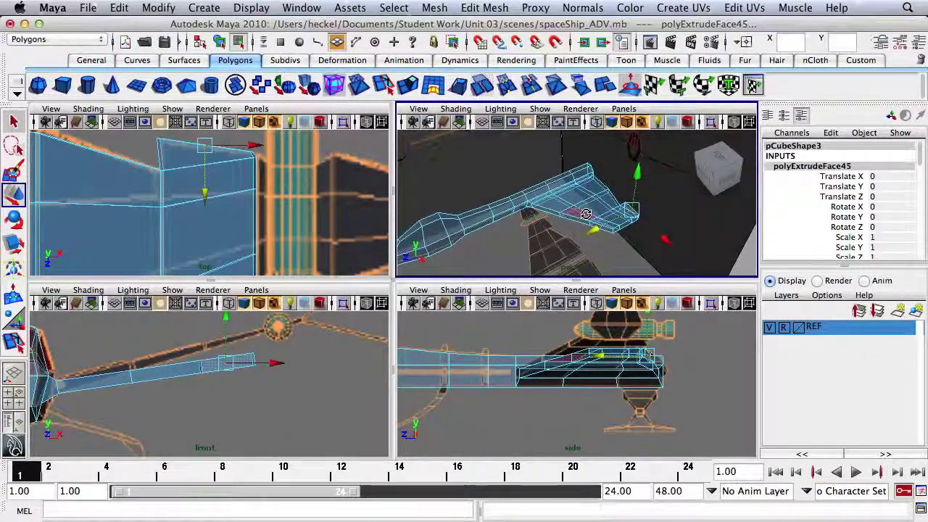
# Step: Select the vertices at the first wing section's end and scale them vertically to match the reference wing thickness from the front
pyautogui.keyDown('alt'); pyautogui.moveTo(290, 190); pyautogui.dragTo(228, 185, button='right'); pyautogui.keyUp('alt')
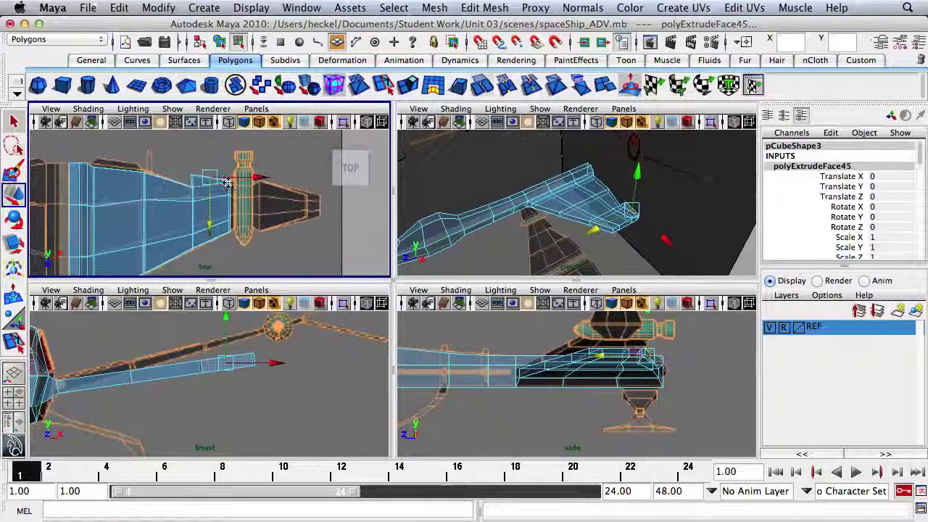
pyautogui.keyDown('alt'); pyautogui.moveTo(248, 206); pyautogui.dragTo(262, 192, button='middle'); pyautogui.keyUp('alt')
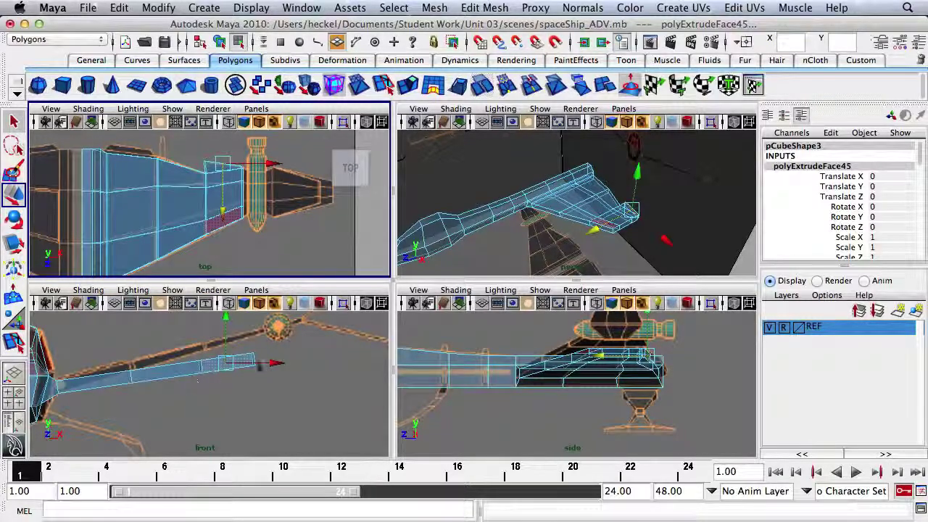
pyautogui.keyDown('alt'); pyautogui.moveTo(187, 385); pyautogui.dragTo(221, 390, button='middle'); pyautogui.keyUp('alt')
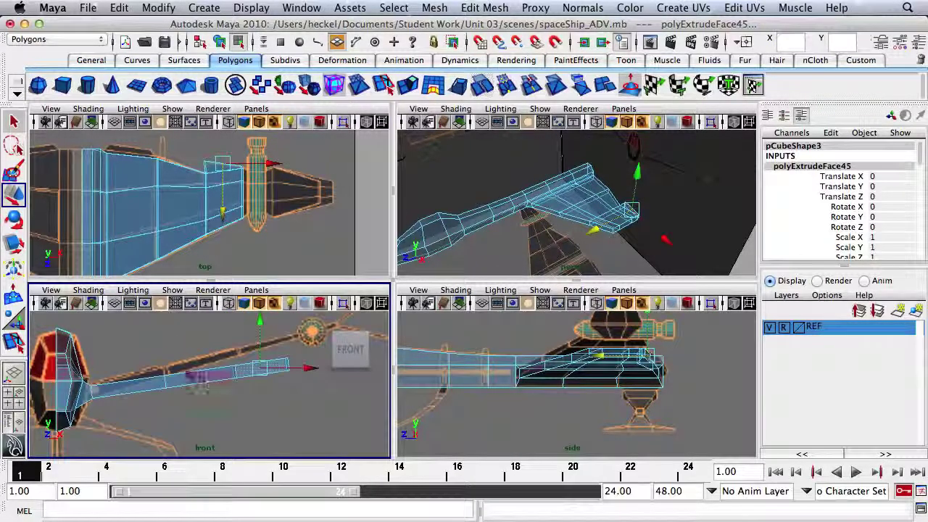
pyautogui.click(237, 391)
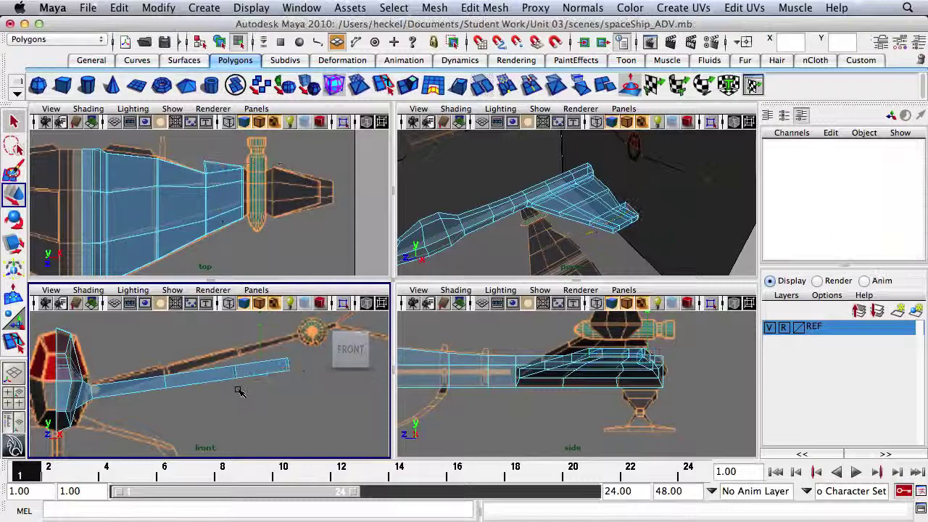
pyautogui.rightClick(163, 375)
pyautogui.moveTo(162, 375); pyautogui.dragTo(132, 245, button='right')
pyautogui.moveTo(151, 359); pyautogui.dragTo(179, 410)
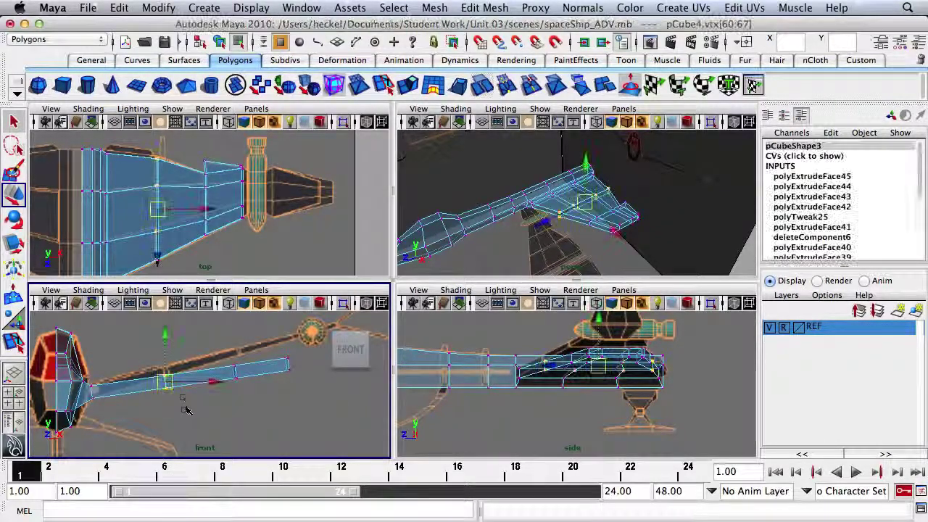
pyautogui.press('r')
pyautogui.moveTo(165, 317); pyautogui.dragTo(165, 337)
# Step: Scale the second wing section's end vertices and the wingtip vertices vertically to match the reference wing thickness
pyautogui.moveTo(222, 352); pyautogui.dragTo(260, 398)
pyautogui.keyDown('alt'); pyautogui.moveTo(273, 377); pyautogui.dragTo(220, 338, button='right'); pyautogui.keyUp('alt')
pyautogui.moveTo(223, 313); pyautogui.dragTo(263, 398)
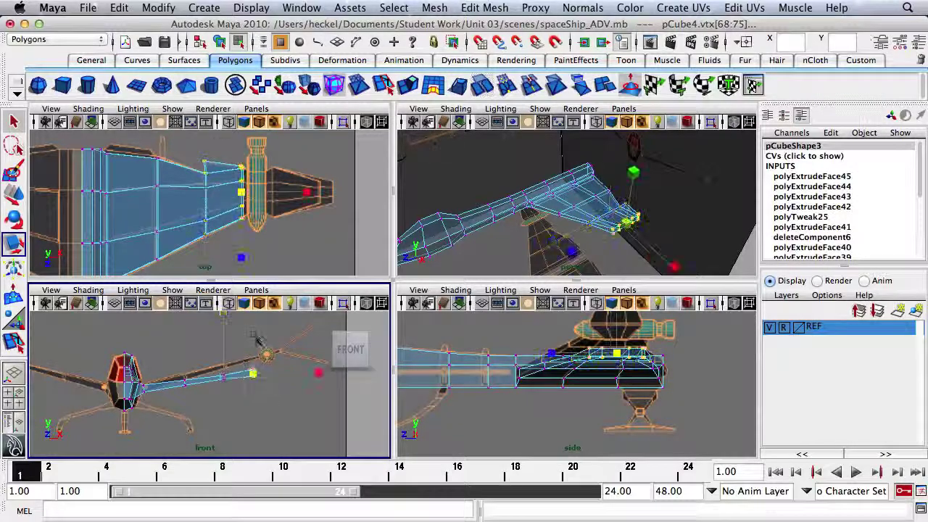
pyautogui.keyDown('alt'); pyautogui.moveTo(277, 363); pyautogui.dragTo(270, 367, button='middle'); pyautogui.keyUp('alt')
pyautogui.press('space')
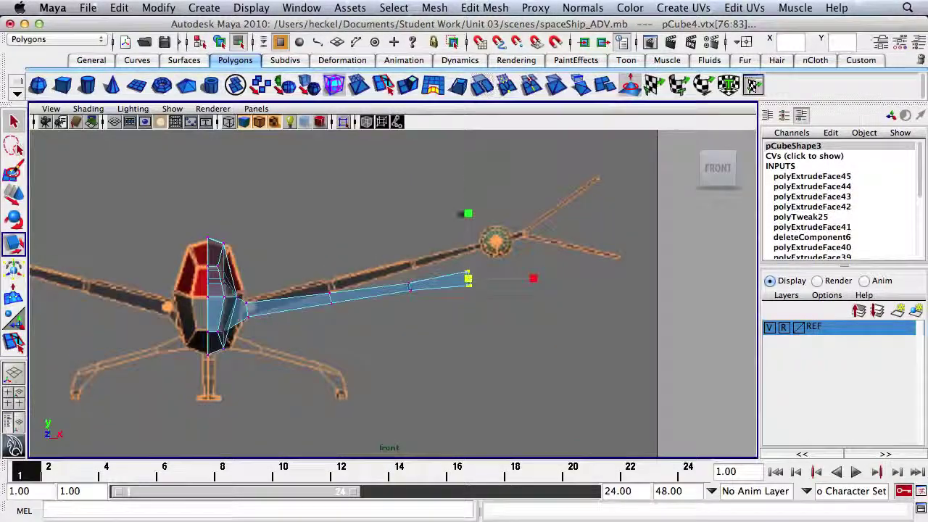
pyautogui.moveTo(470, 216); pyautogui.dragTo(477, 254)
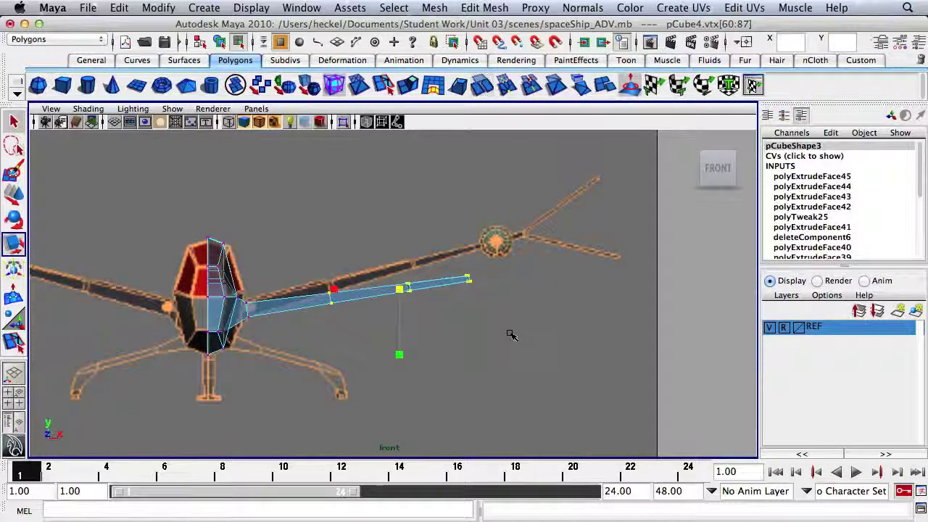
# Step: Rotate all the outer wing vertices upward about a pivot placed at the wing root to align with the reference wing
pyautogui.press('e')
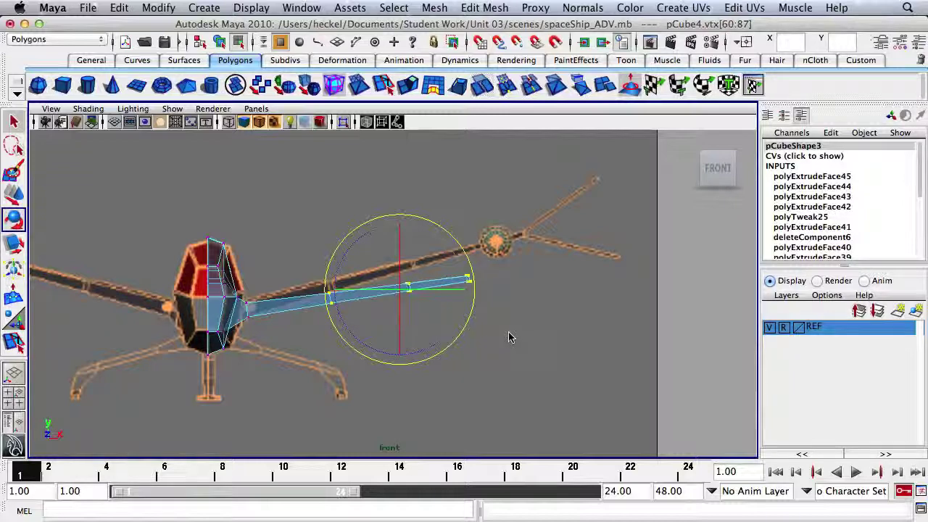
pyautogui.press('Insert')
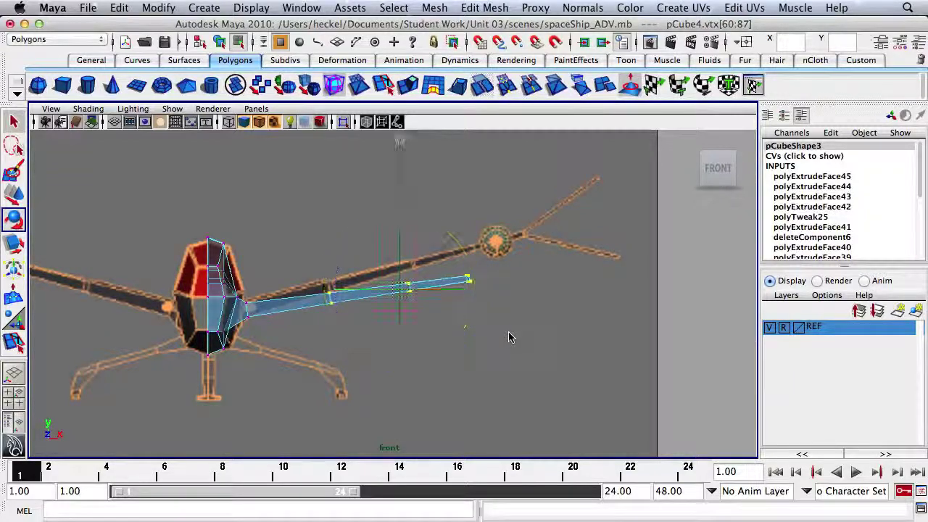
pyautogui.moveTo(385, 296); pyautogui.dragTo(249, 312)
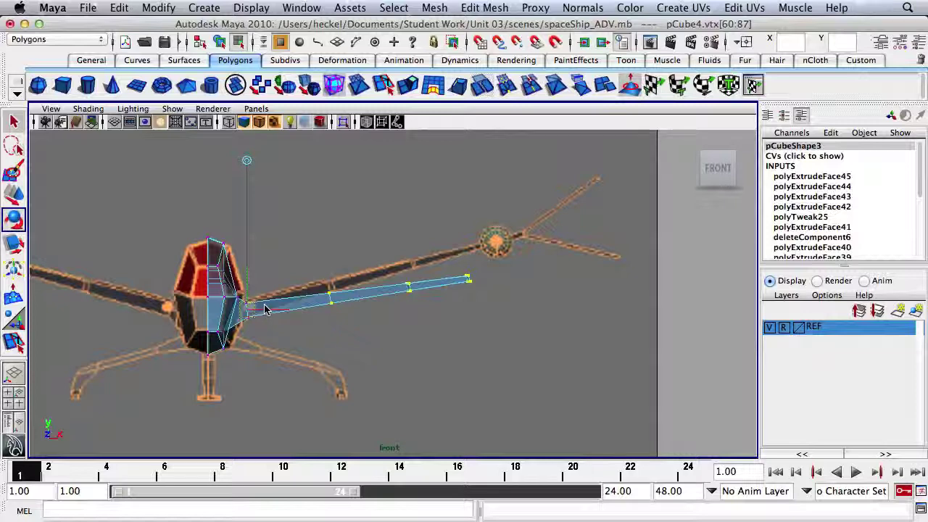
pyautogui.press('e')
pyautogui.moveTo(302, 262); pyautogui.dragTo(289, 265)
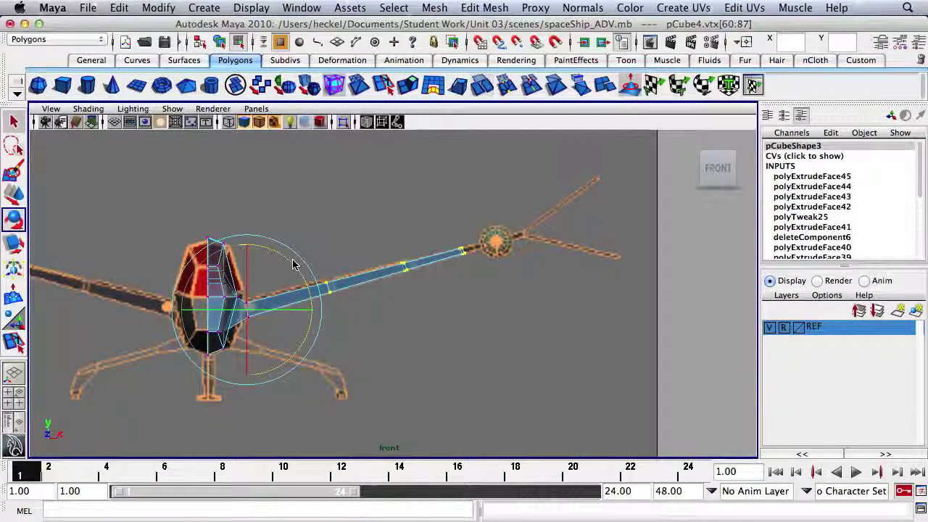
pyautogui.click(363, 261)
pyautogui.press('space')
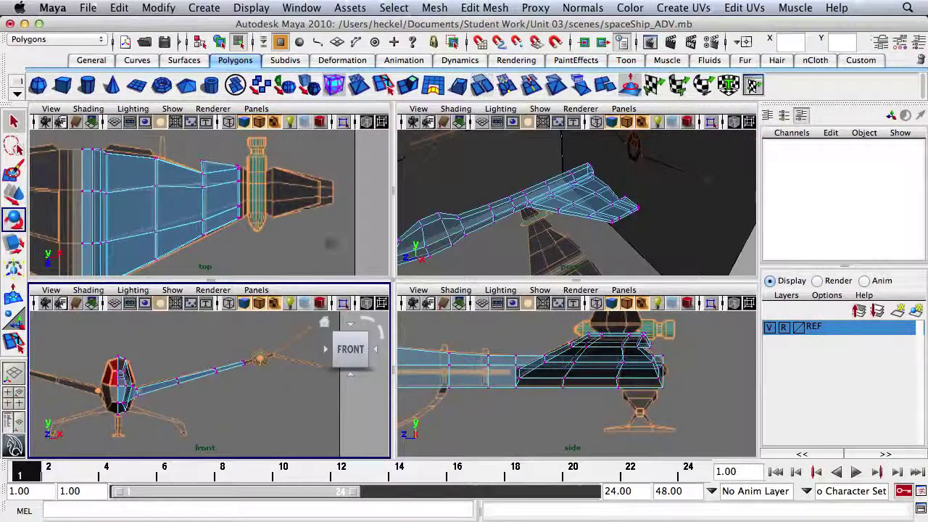
# Step: Create a polygon cylinder, move it to the reference engine pod in the front view and scale it uniformly to about 0.218
pyautogui.scroll(-3, 276, 238)
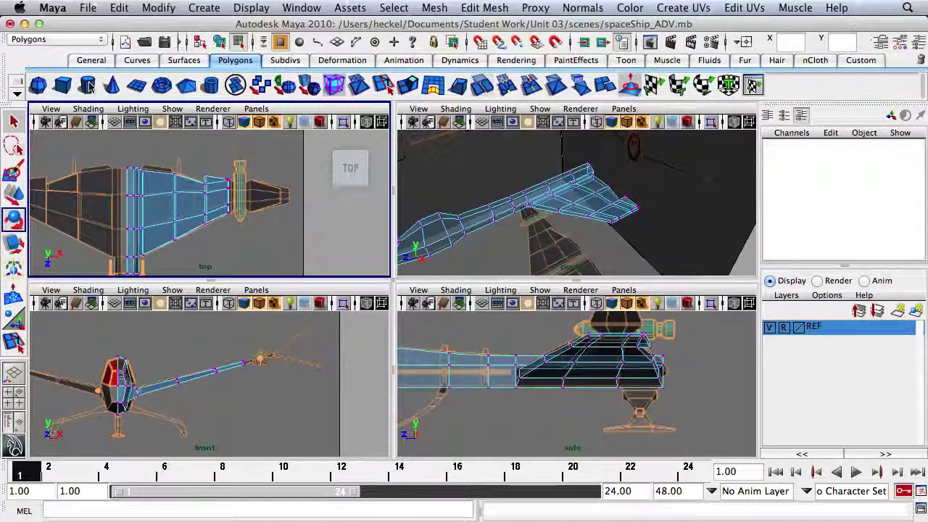
pyautogui.click(88, 86)
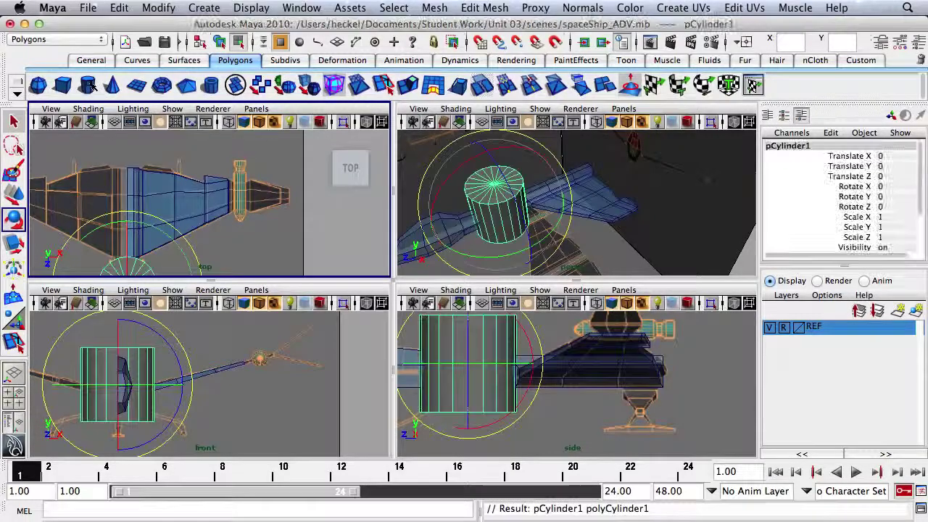
pyautogui.press('w')
pyautogui.moveTo(119, 387); pyautogui.dragTo(219, 371)
pyautogui.press('r')
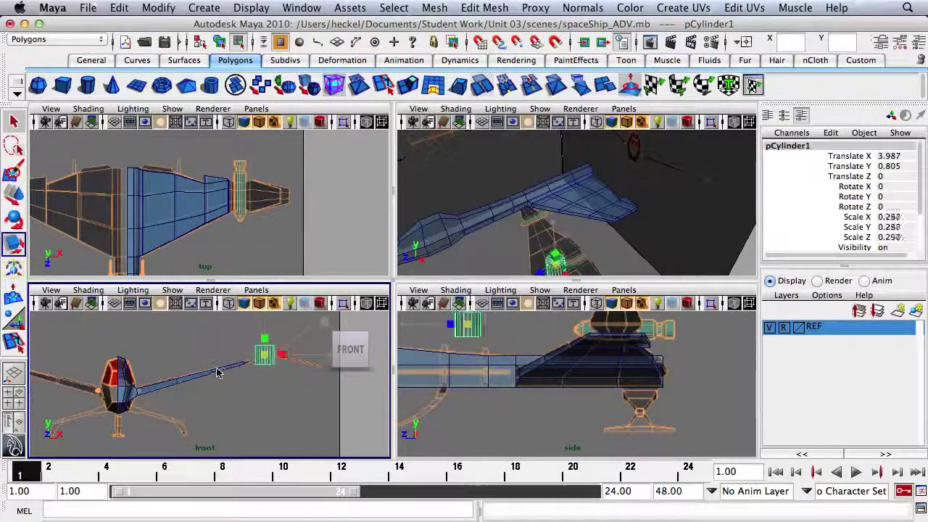
# Step: Rotate the cylinder about X and set its Rotate X to exactly 90 so it lies along the ship's length
pyautogui.press('e')
pyautogui.moveTo(265, 322); pyautogui.dragTo(266, 409)
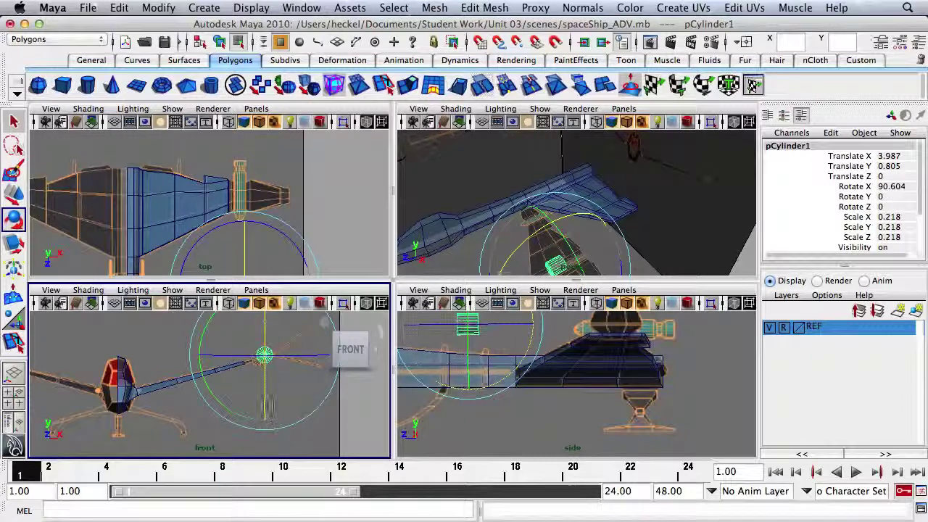
pyautogui.click(889, 186)
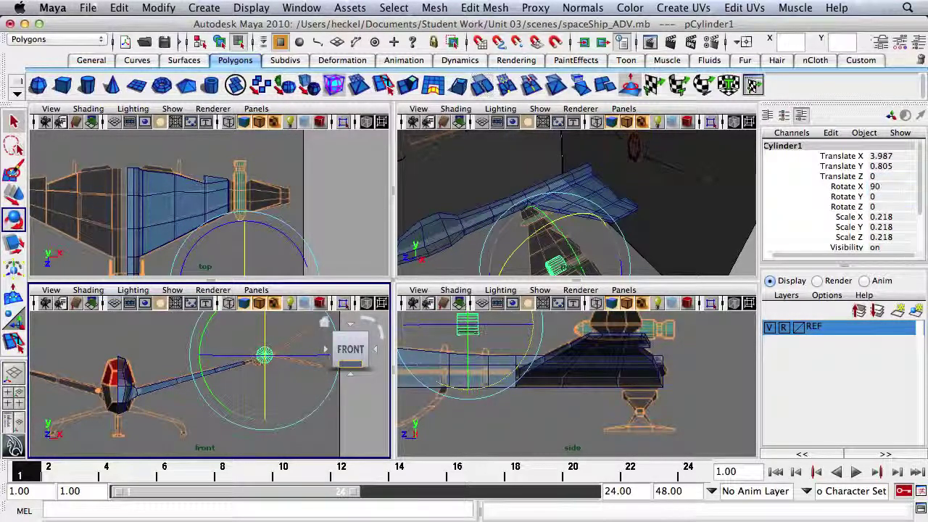
# Step: Move the cylinder back along the ship onto the reference engine pod as seen from above, to about X 3.815 and Z -3.267
pyautogui.press('w')
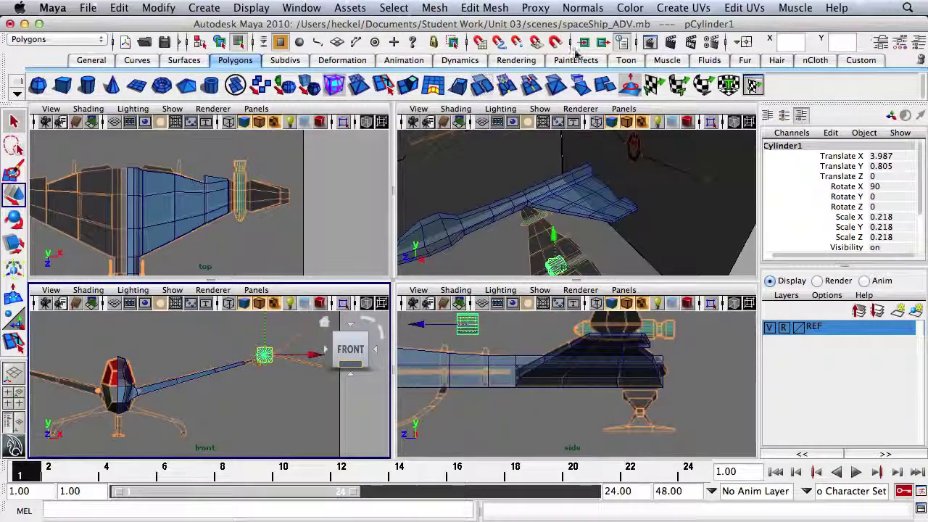
pyautogui.keyDown('alt'); pyautogui.moveTo(274, 218); pyautogui.dragTo(190, 211, button='right'); pyautogui.keyUp('alt')
pyautogui.moveTo(234, 271); pyautogui.dragTo(234, 208)
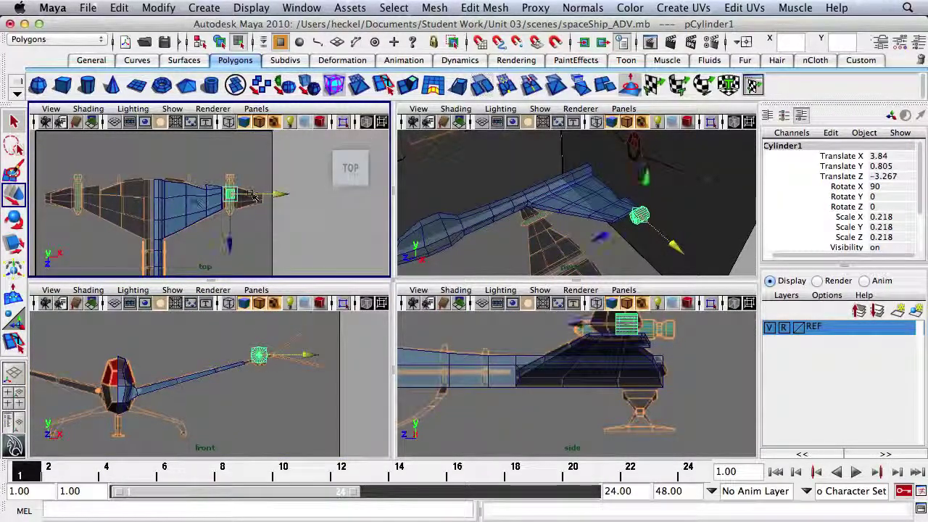
pyautogui.keyDown('alt'); pyautogui.moveTo(254, 195); pyautogui.dragTo(423, 216, button='right'); pyautogui.keyUp('alt')
pyautogui.keyDown('alt'); pyautogui.moveTo(218, 212); pyautogui.dragTo(174, 224, button='middle'); pyautogui.keyUp('alt')
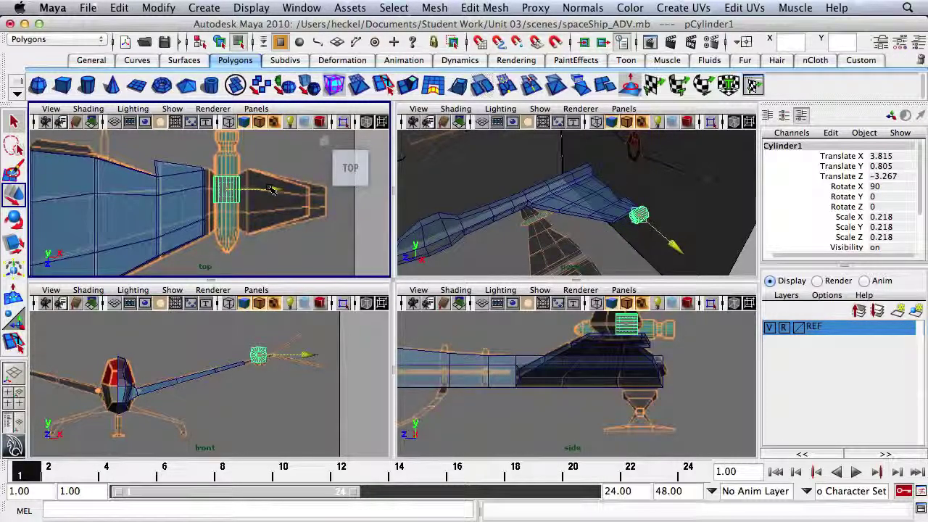
# Step: Lengthen the cylinder to about 0.615 in Scale Y and shift it forward to cover the reference pod's main body
pyautogui.press('e')
pyautogui.press('r')
pyautogui.moveTo(226, 256); pyautogui.dragTo(236, 354)
pyautogui.press('w')
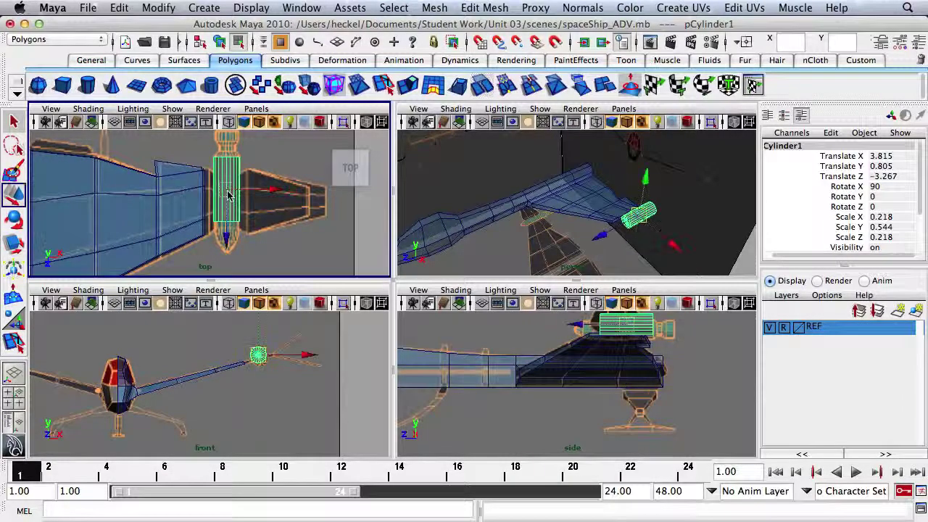
pyautogui.moveTo(227, 215); pyautogui.dragTo(231, 222)
pyautogui.press('r')
pyautogui.moveTo(226, 257)
pyautogui.mouseDown()
pyautogui.moveTo(225, 277)
pyautogui.moveTo(227, 270)
pyautogui.mouseUp()
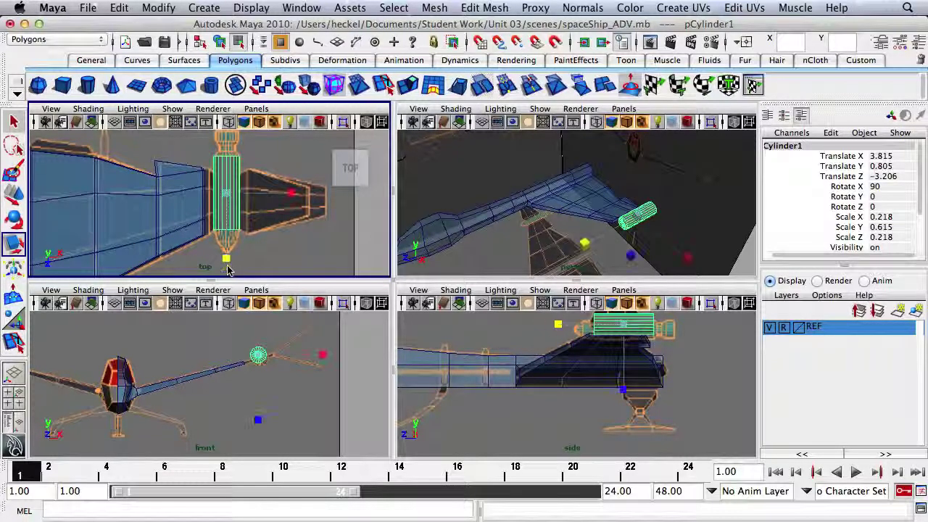
# Step: Center the cylinder on the reference engine pod at about X 3.827 and Y 0.71, checking from the front and above
pyautogui.press('w')
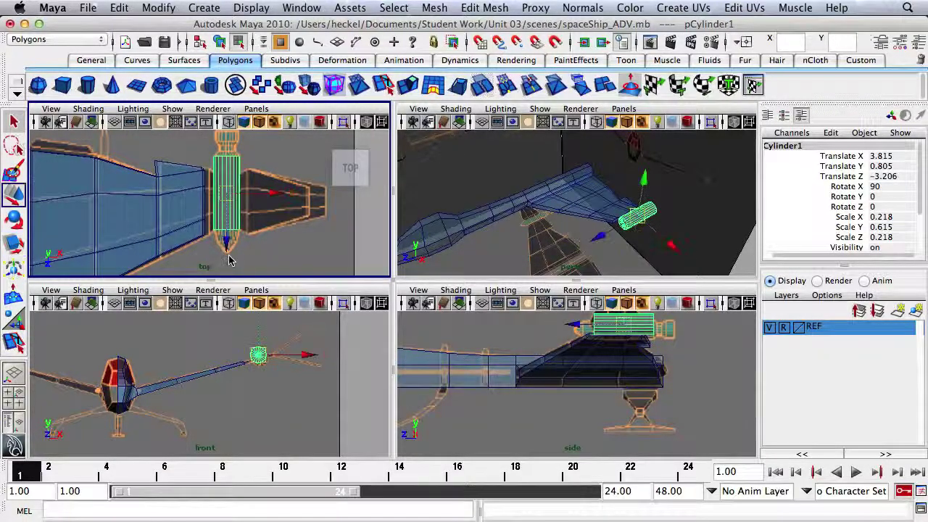
pyautogui.keyDown('alt'); pyautogui.moveTo(182, 430); pyautogui.dragTo(363, 373, button='right'); pyautogui.keyUp('alt')
pyautogui.keyDown('alt'); pyautogui.moveTo(174, 357); pyautogui.dragTo(104, 379, button='middle'); pyautogui.keyUp('alt')
pyautogui.keyDown('alt'); pyautogui.moveTo(103, 380); pyautogui.dragTo(222, 355, button='right'); pyautogui.keyUp('alt')
pyautogui.moveTo(222, 356)
pyautogui.mouseDown()
pyautogui.moveTo(239, 373)
pyautogui.moveTo(227, 361)
pyautogui.mouseUp()
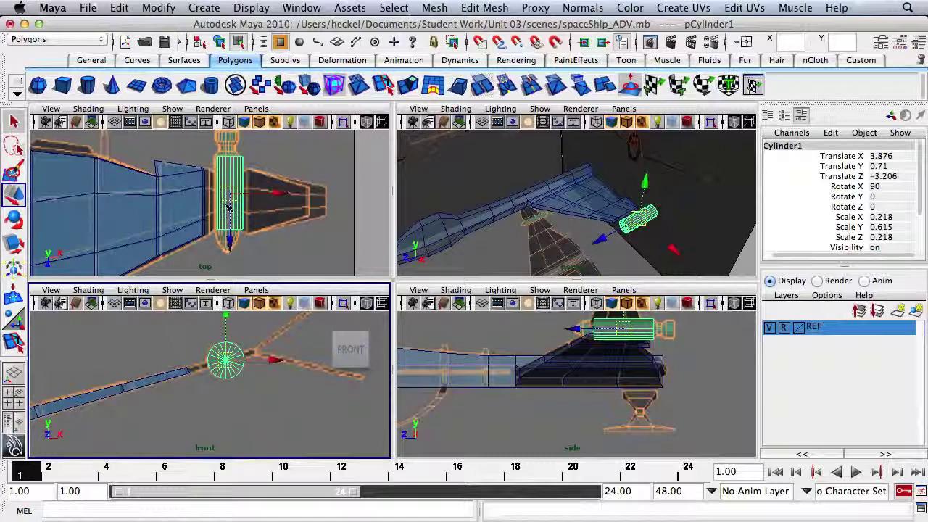
pyautogui.moveTo(278, 196); pyautogui.dragTo(273, 193)
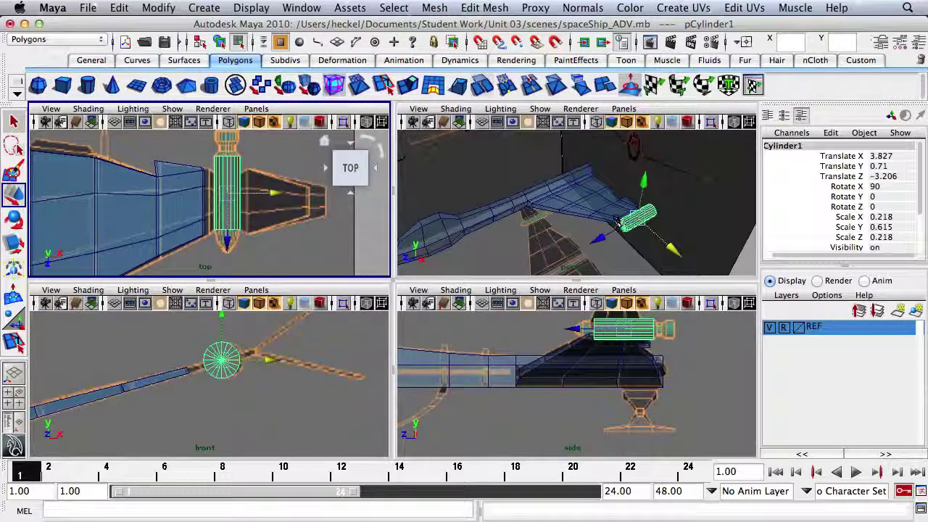
# Step: Switch the cylinder to face editing and select only the faces of its rear end cap
pyautogui.press('f')
pyautogui.keyDown('alt'); pyautogui.moveTo(616, 221); pyautogui.dragTo(466, 202); pyautogui.keyUp('alt')
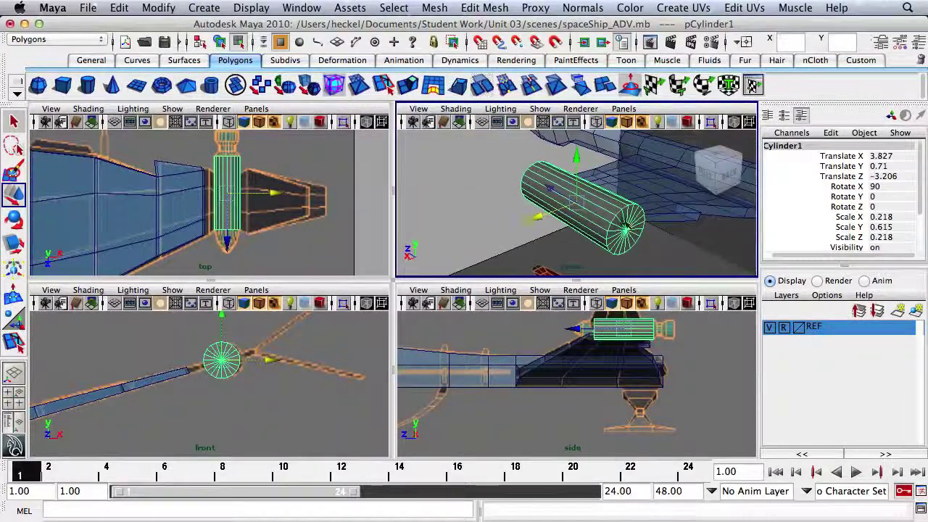
pyautogui.rightClick(615, 228)
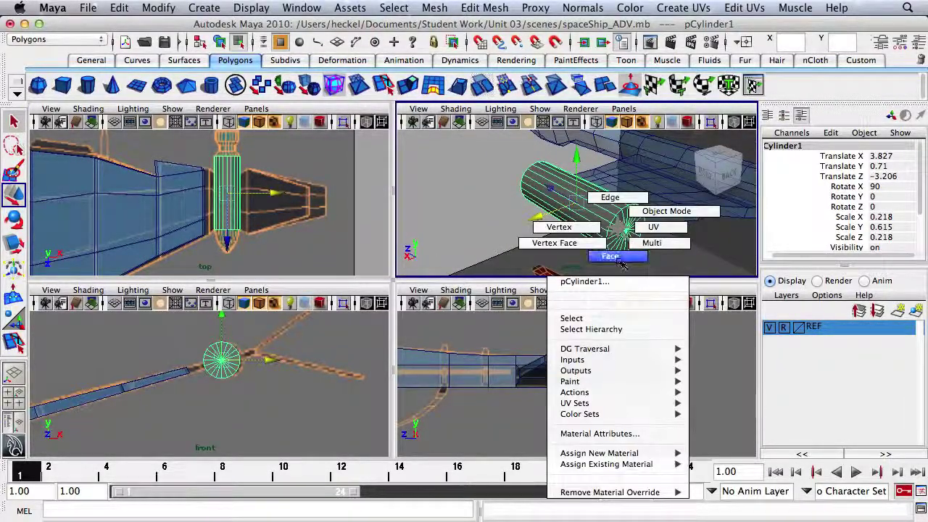
pyautogui.click(619, 258)
pyautogui.keyDown('alt'); pyautogui.moveTo(614, 217); pyautogui.dragTo(682, 180); pyautogui.keyUp('alt')
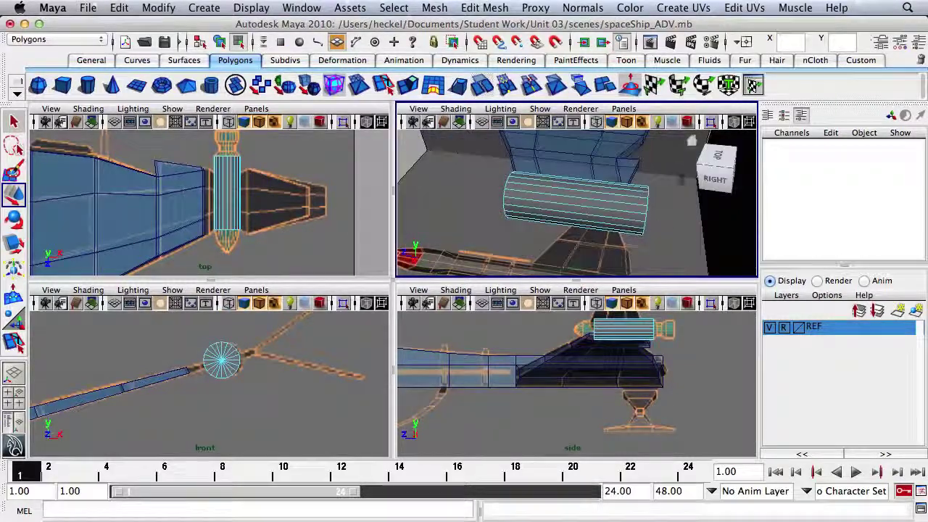
pyautogui.moveTo(630, 270); pyautogui.dragTo(557, 218)
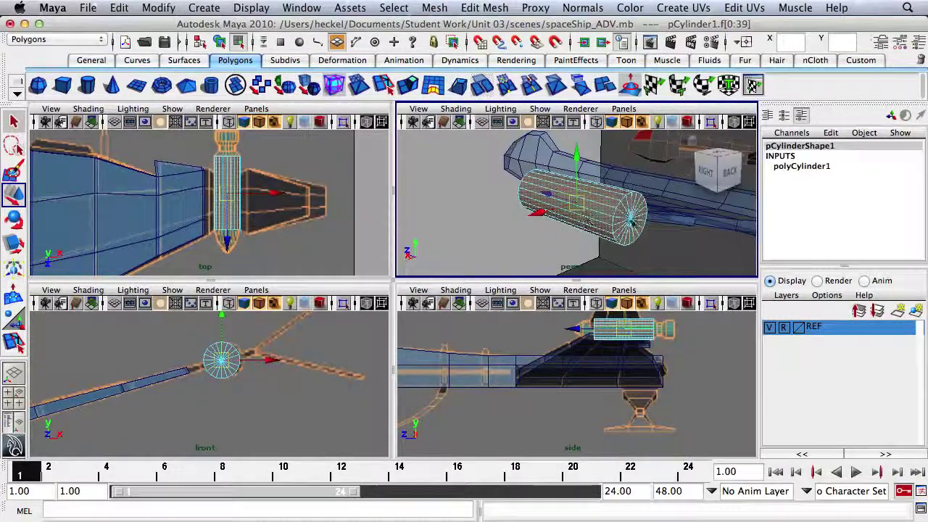
pyautogui.keyDown('alt'); pyautogui.moveTo(618, 242); pyautogui.dragTo(700, 260); pyautogui.keyUp('alt')
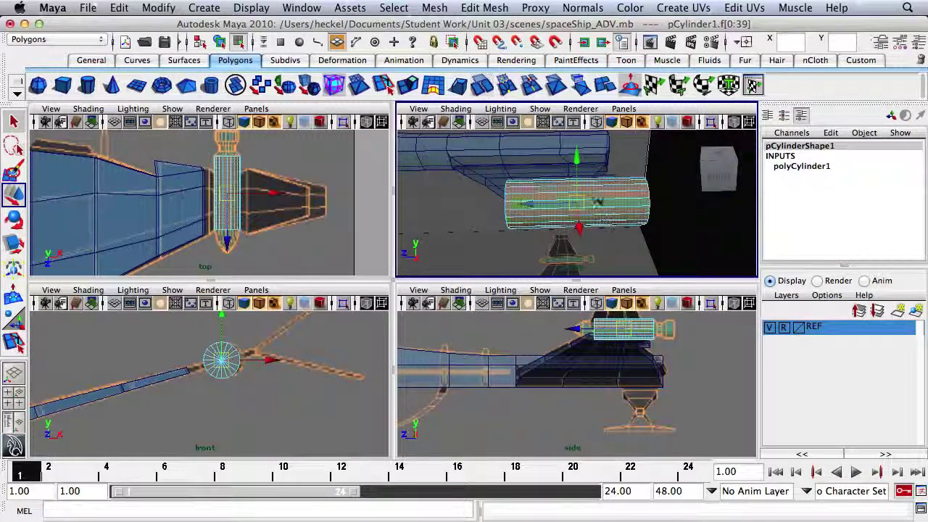
pyautogui.keyDown('ctrl'); pyautogui.moveTo(600, 231); pyautogui.dragTo(631, 221); pyautogui.keyUp('ctrl')
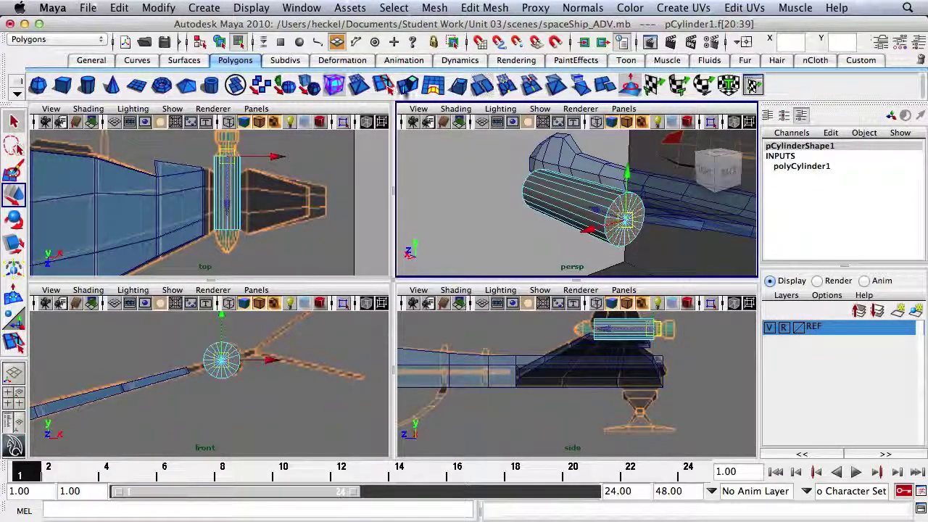
# Step: Extrude the rear cap faces slightly backward and scale them down to form a tapered edge matching the reference pod's neck
pyautogui.click(407, 86)
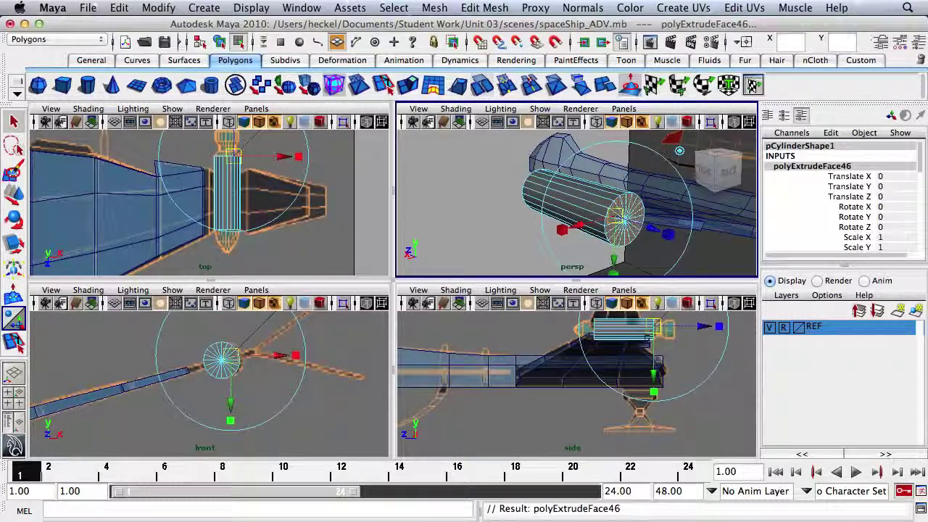
pyautogui.keyDown('alt'); pyautogui.moveTo(613, 345); pyautogui.dragTo(503, 373, button='middle'); pyautogui.keyUp('alt')
pyautogui.keyDown('alt'); pyautogui.moveTo(471, 375); pyautogui.dragTo(700, 381, button='right'); pyautogui.keyUp('alt')
pyautogui.keyDown('alt'); pyautogui.moveTo(580, 386); pyautogui.dragTo(631, 441, button='middle'); pyautogui.keyUp('alt')
pyautogui.moveTo(577, 351); pyautogui.dragTo(586, 351)
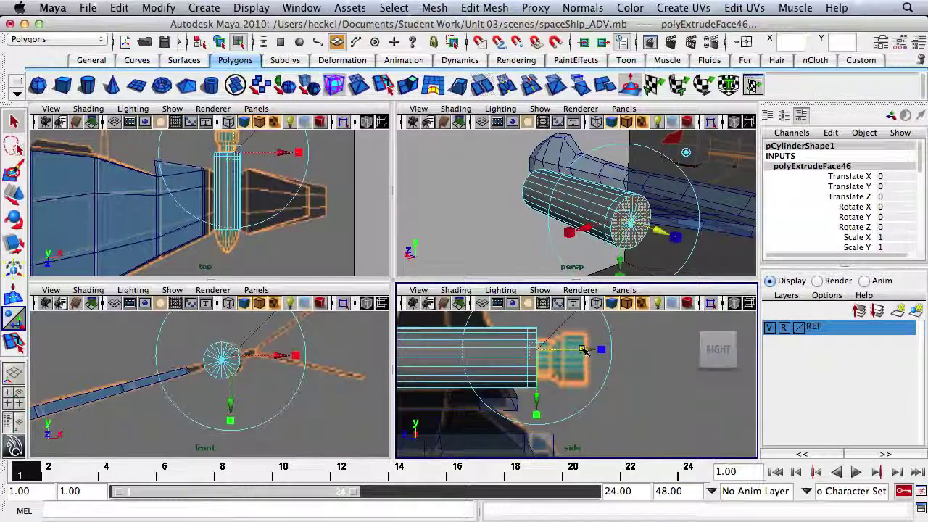
pyautogui.press('r')
pyautogui.moveTo(537, 359); pyautogui.dragTo(519, 366)
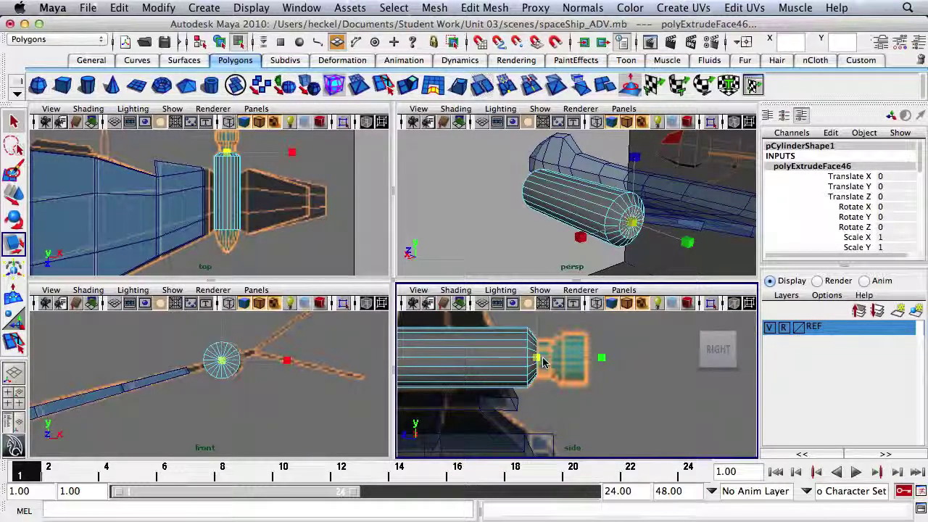
# Step: Extrude the rear cap faces backward three times to form the straight neck, outward flare and rear ring of the reference pod
pyautogui.click(412, 86)
pyautogui.moveTo(588, 354); pyautogui.dragTo(602, 353)
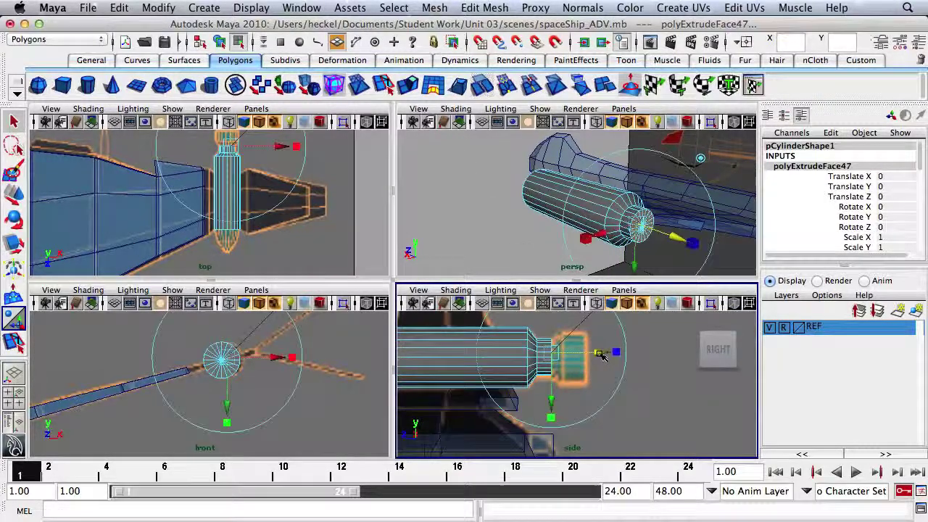
pyautogui.click(412, 87)
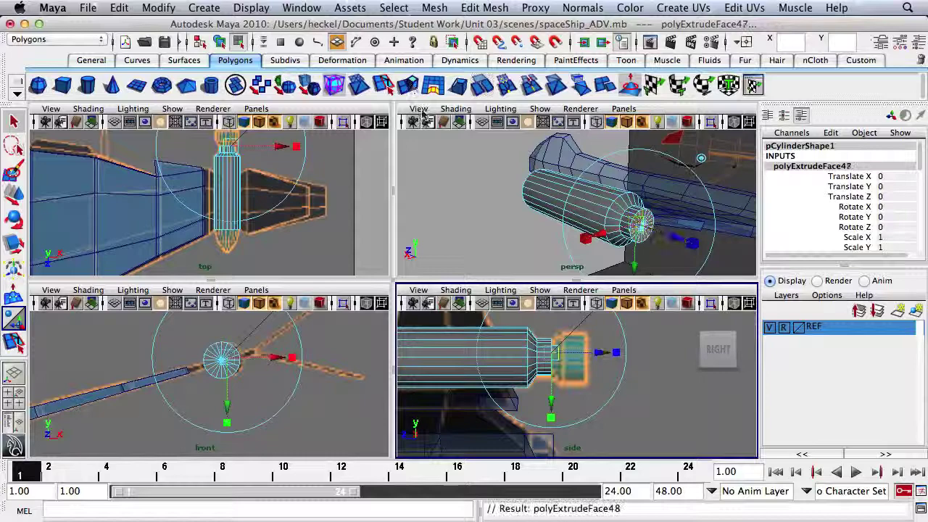
pyautogui.moveTo(600, 354); pyautogui.dragTo(580, 353)
pyautogui.press('r')
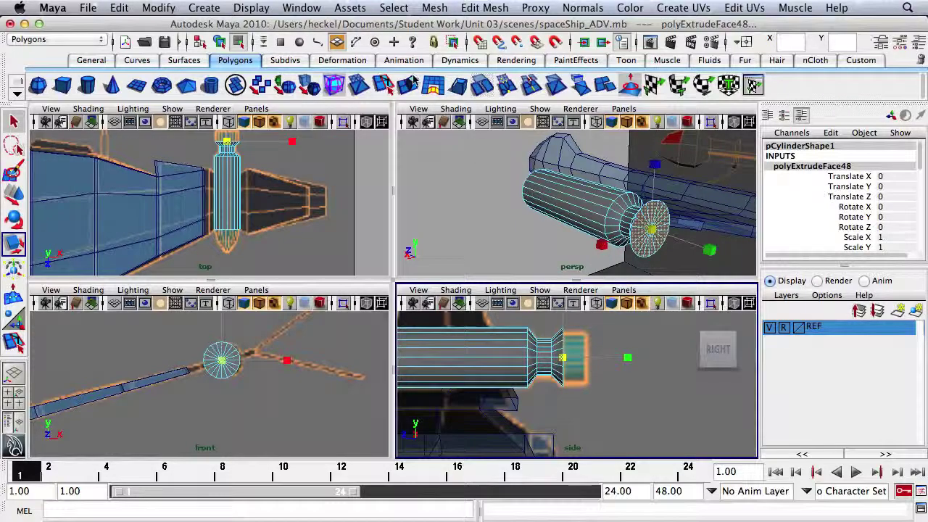
pyautogui.click(412, 86)
pyautogui.moveTo(623, 354); pyautogui.dragTo(639, 352)
# Step: Extrude the rear cap faces into a smaller inset circle and extrude that inward to hollow out the engine exhaust
pyautogui.keyDown('alt'); pyautogui.moveTo(485, 220); pyautogui.dragTo(419, 178); pyautogui.keyUp('alt')
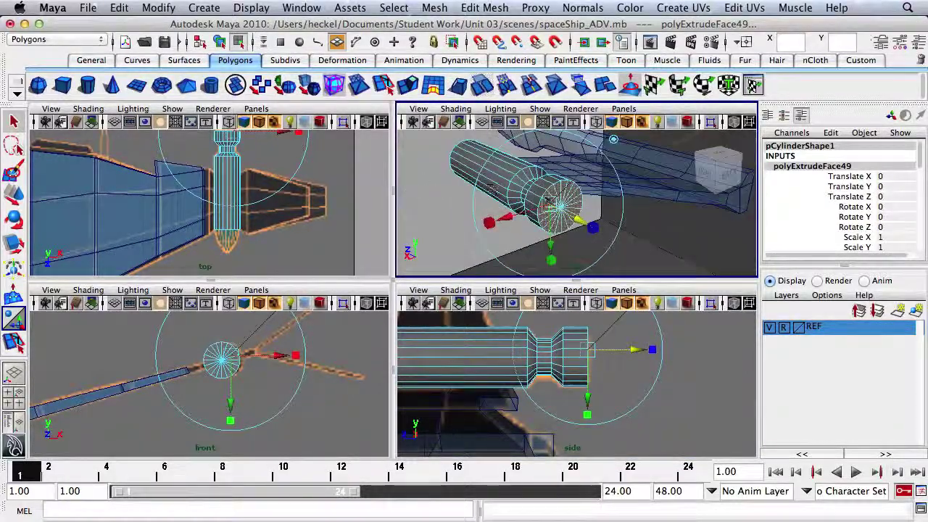
pyautogui.click(408, 86)
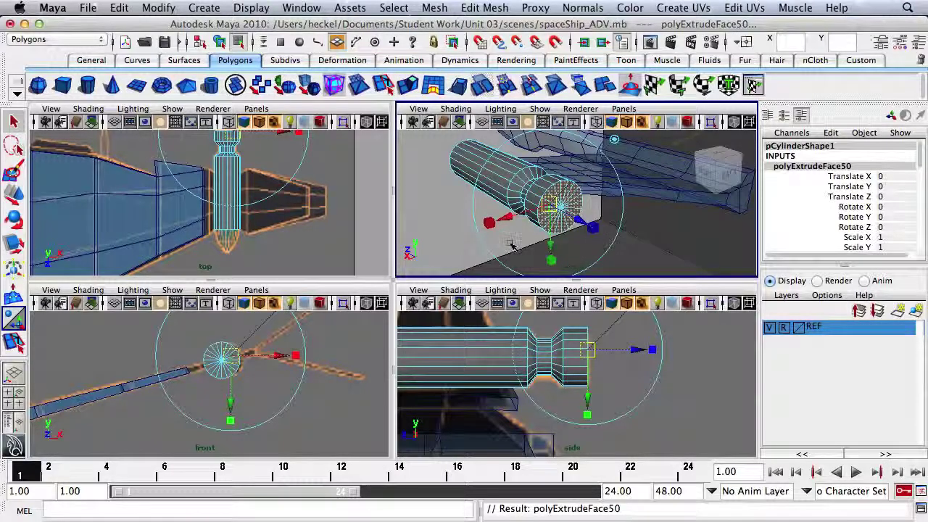
pyautogui.click(592, 227)
pyautogui.moveTo(550, 205); pyautogui.dragTo(499, 216)
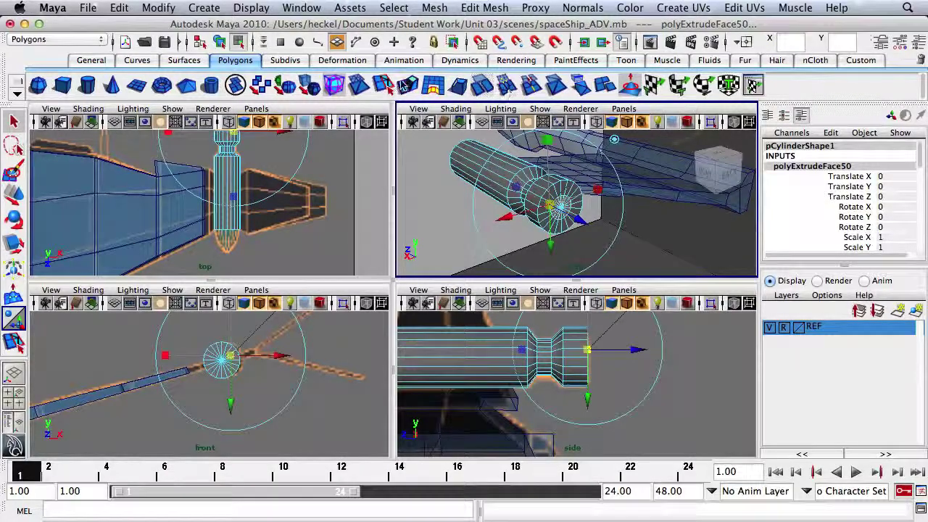
pyautogui.click(409, 88)
pyautogui.moveTo(585, 221); pyautogui.dragTo(586, 222)
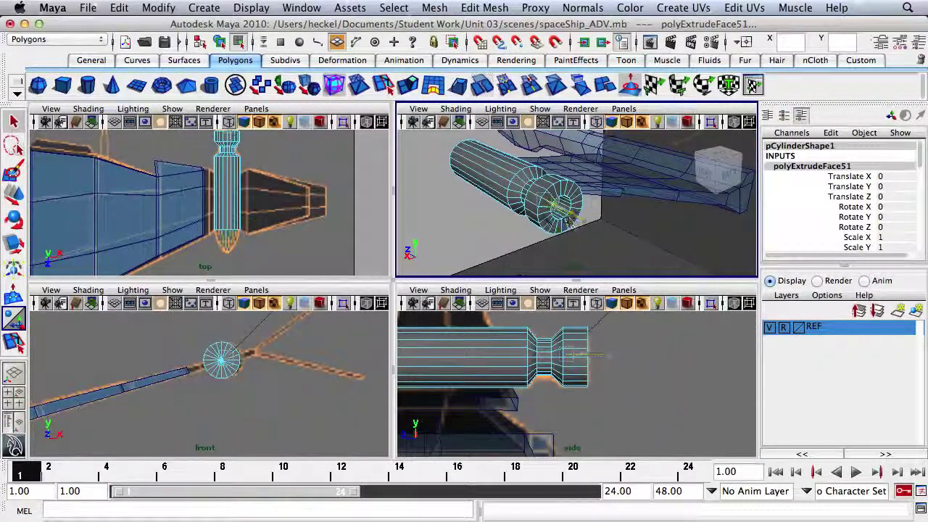
pyautogui.click(587, 222)
# Step: Select only the faces of the cylinder's front end cap, leaving the body side faces out of the selection
pyautogui.keyDown('alt'); pyautogui.moveTo(596, 229); pyautogui.dragTo(711, 206, button='right'); pyautogui.keyUp('alt')
pyautogui.keyDown('alt'); pyautogui.moveTo(711, 206); pyautogui.dragTo(551, 222); pyautogui.keyUp('alt')
pyautogui.keyDown('alt'); pyautogui.moveTo(551, 222); pyautogui.dragTo(607, 224, button='right'); pyautogui.keyUp('alt')
pyautogui.moveTo(607, 225)
pyautogui.keyDown('alt'); pyautogui.mouseDown()
pyautogui.moveTo(565, 207)
pyautogui.moveTo(606, 215)
pyautogui.mouseUp(); pyautogui.keyUp('alt')
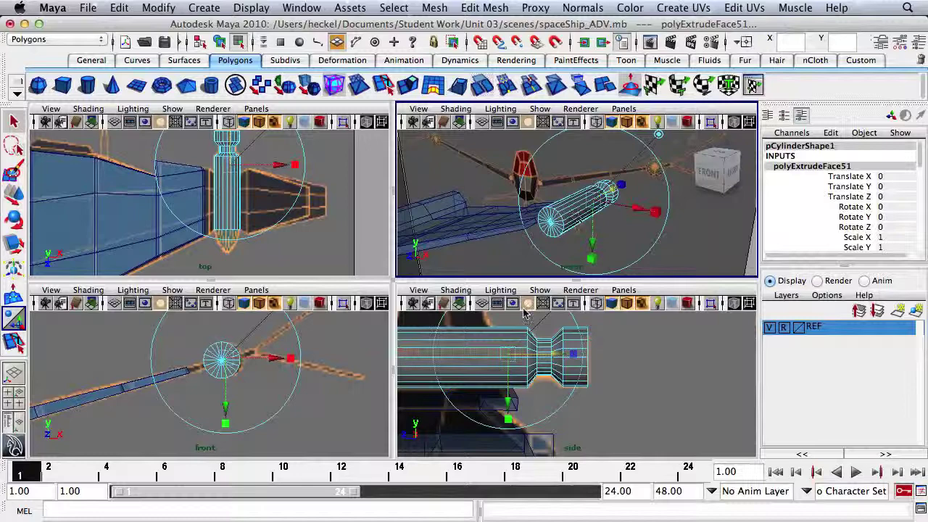
pyautogui.keyDown('alt'); pyautogui.moveTo(504, 341); pyautogui.dragTo(670, 357, button='middle'); pyautogui.keyUp('alt')
pyautogui.press('q')
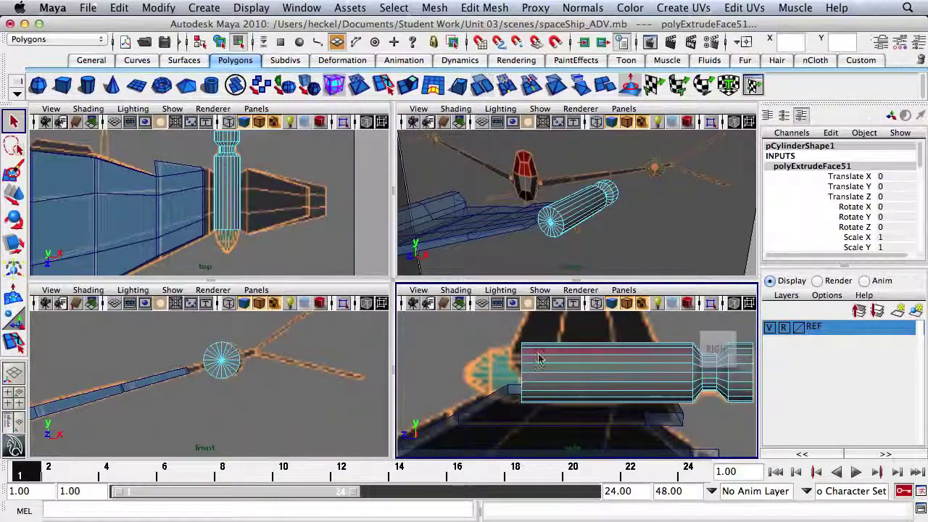
pyautogui.moveTo(487, 321); pyautogui.dragTo(549, 432)
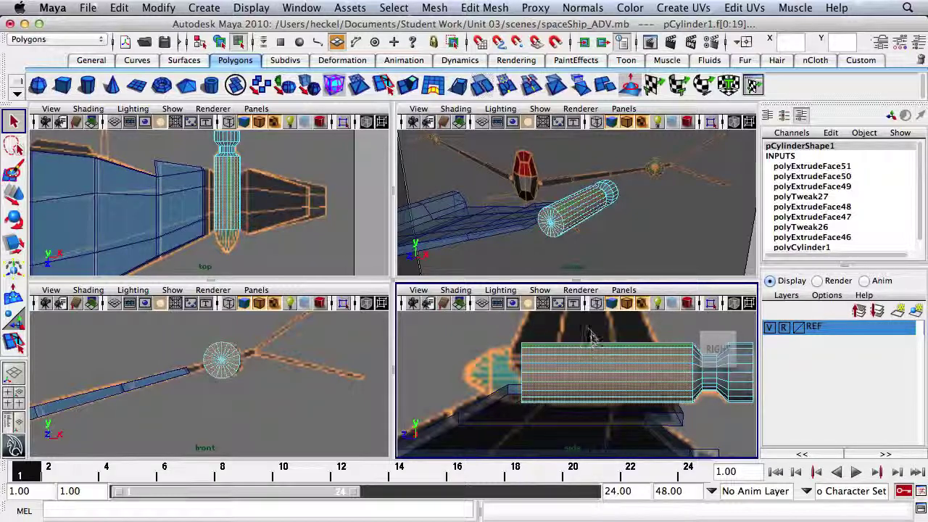
pyautogui.moveTo(585, 325); pyautogui.dragTo(608, 436)
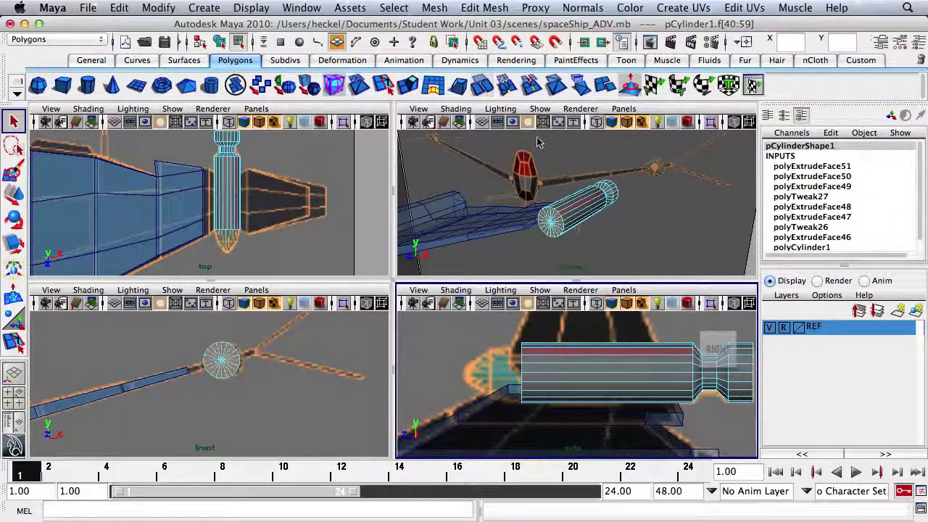
pyautogui.keyDown('alt'); pyautogui.moveTo(502, 222); pyautogui.dragTo(596, 229, button='right'); pyautogui.keyUp('alt')
pyautogui.keyDown('alt'); pyautogui.moveTo(595, 229); pyautogui.dragTo(608, 202, button='middle'); pyautogui.keyUp('alt')
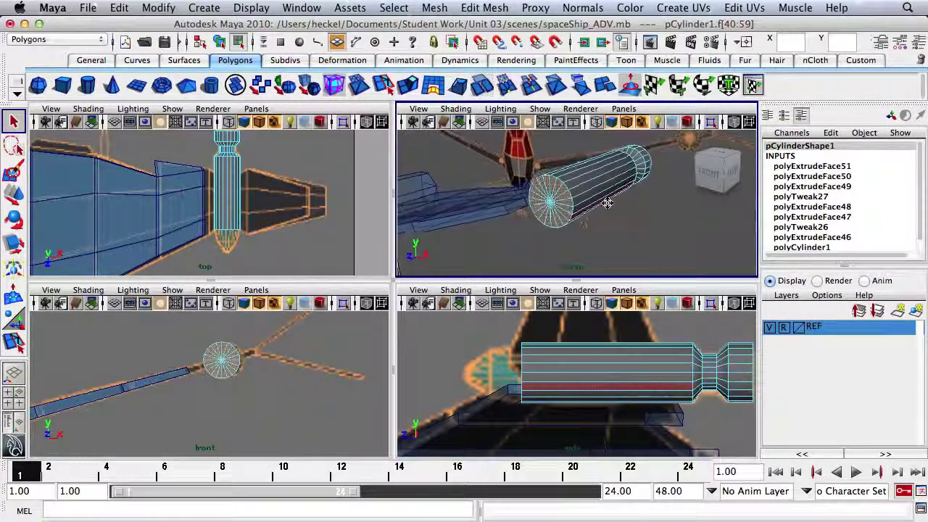
# Step: Extrude the front cap faces forward twice, scaling them down each time to follow the reference pod's rounded nose
pyautogui.click(410, 86)
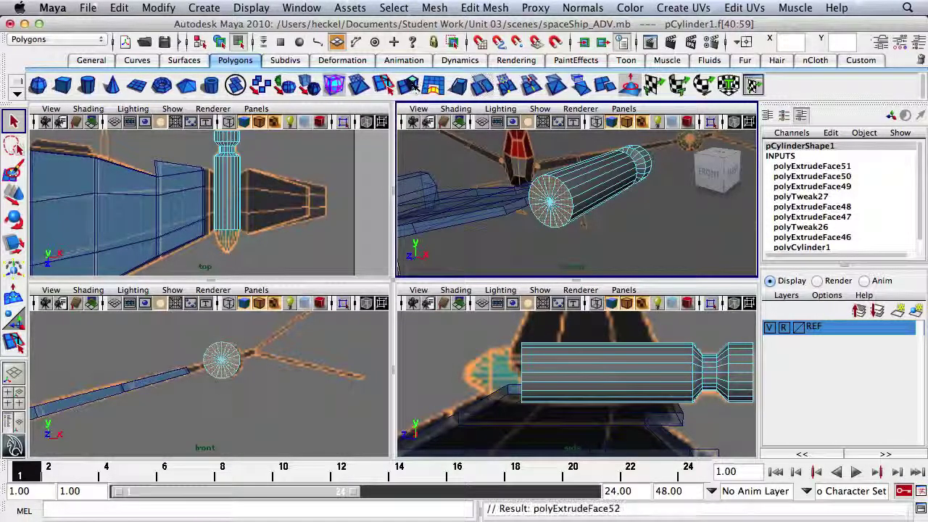
pyautogui.moveTo(481, 368)
pyautogui.mouseDown()
pyautogui.moveTo(455, 362)
pyautogui.moveTo(486, 378)
pyautogui.mouseUp()
pyautogui.press('r')
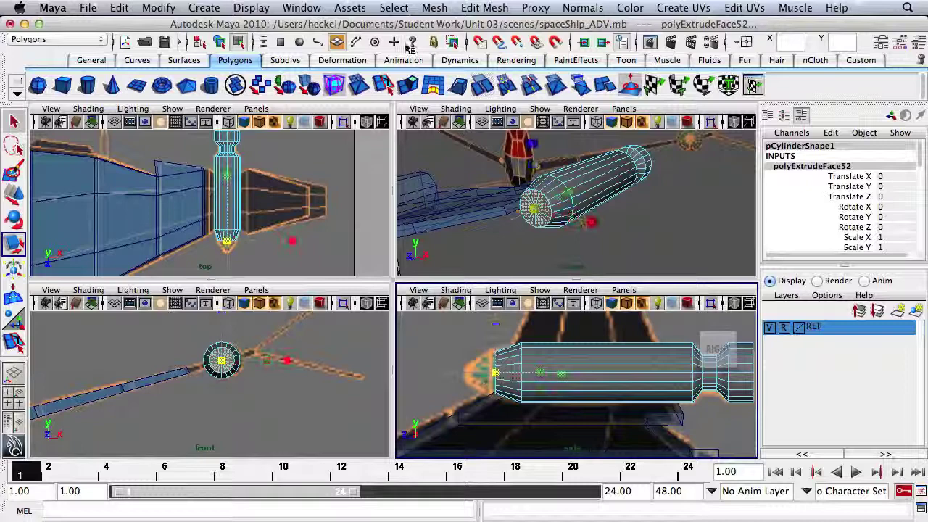
pyautogui.press('g')
pyautogui.moveTo(447, 368); pyautogui.dragTo(473, 374)
pyautogui.press('r')
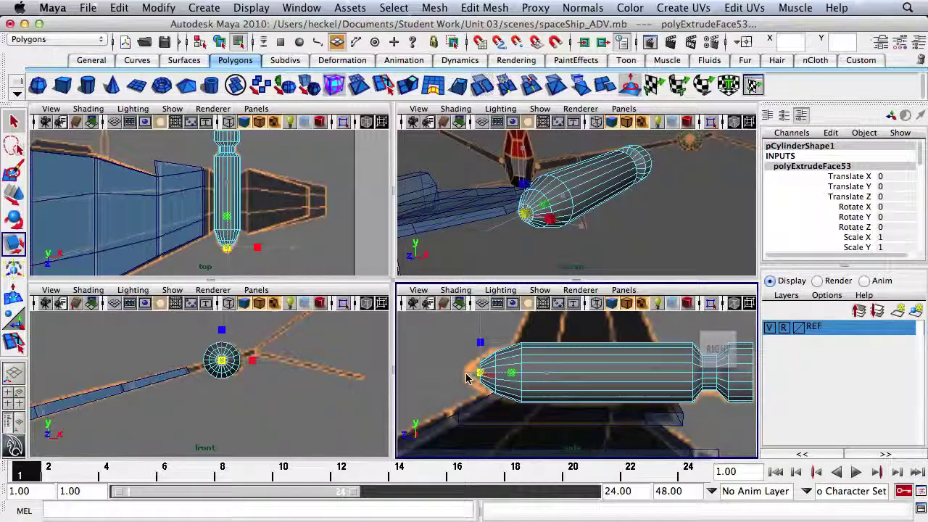
# Step: Extrude the front cap once more and shrink it to a tip that closes the nose cone, and clear the selection
pyautogui.click(408, 85)
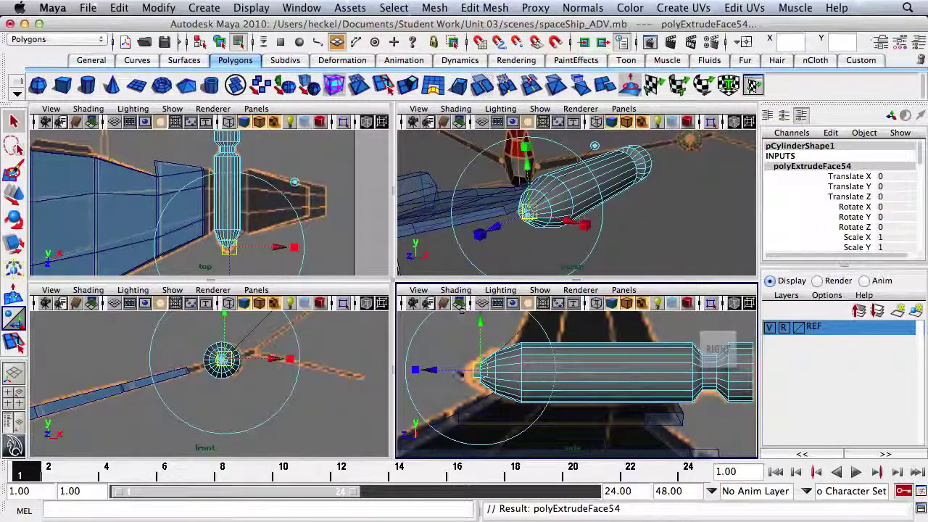
pyautogui.press('r')
pyautogui.moveTo(476, 374); pyautogui.dragTo(450, 371)
pyautogui.keyDown('alt'); pyautogui.moveTo(463, 376); pyautogui.dragTo(557, 385, button='right'); pyautogui.keyUp('alt')
pyautogui.keyDown('alt'); pyautogui.moveTo(483, 365); pyautogui.dragTo(500, 365, button='middle'); pyautogui.keyUp('alt')
pyautogui.click(525, 239)
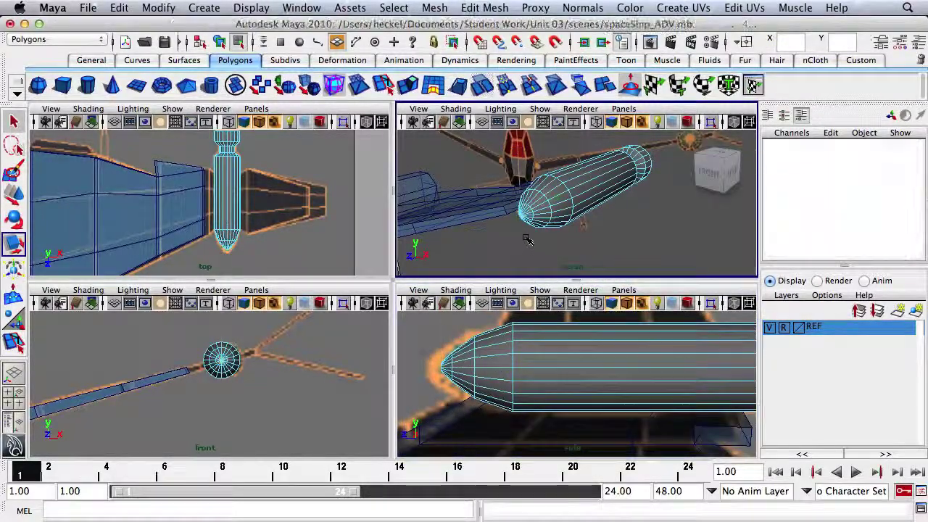
# Step: Take the finished engine pod out of face editing and return it to object mode
pyautogui.keyDown('alt'); pyautogui.moveTo(615, 190); pyautogui.dragTo(471, 184, button='right'); pyautogui.keyUp('alt')
pyautogui.keyDown('alt'); pyautogui.moveTo(471, 184); pyautogui.dragTo(574, 221); pyautogui.keyUp('alt')
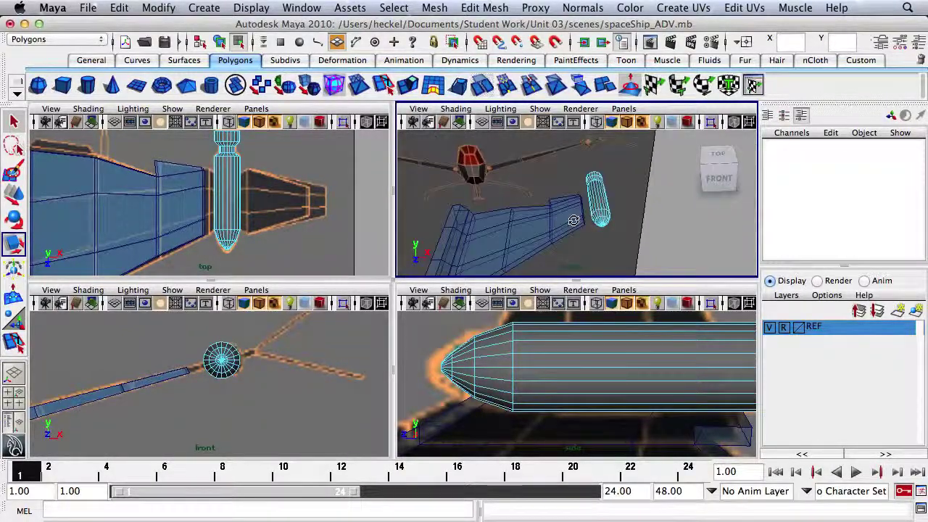
pyautogui.keyDown('alt'); pyautogui.moveTo(574, 220); pyautogui.dragTo(676, 213, button='right'); pyautogui.keyUp('alt')
pyautogui.keyDown('alt'); pyautogui.moveTo(675, 213); pyautogui.dragTo(474, 207); pyautogui.keyUp('alt')
pyautogui.click(491, 216)
pyautogui.press('z')
pyautogui.keyDown('alt'); pyautogui.moveTo(495, 204); pyautogui.dragTo(585, 187, button='middle'); pyautogui.keyUp('alt')
pyautogui.keyDown('alt'); pyautogui.moveTo(585, 187); pyautogui.dragTo(592, 173); pyautogui.keyUp('alt')
pyautogui.moveTo(583, 171); pyautogui.dragTo(621, 153, button='right')
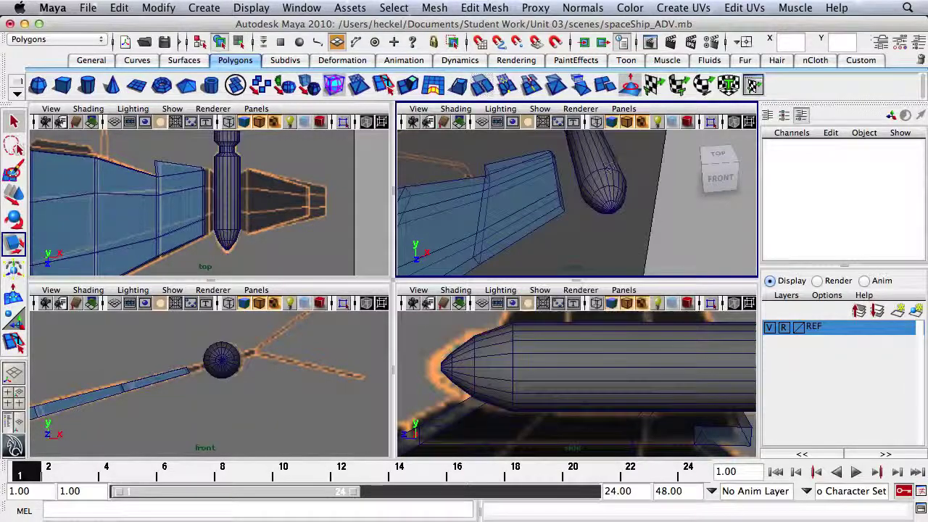
# Step: Combine the wing and the engine pod into a single mesh
pyautogui.click(538, 193)
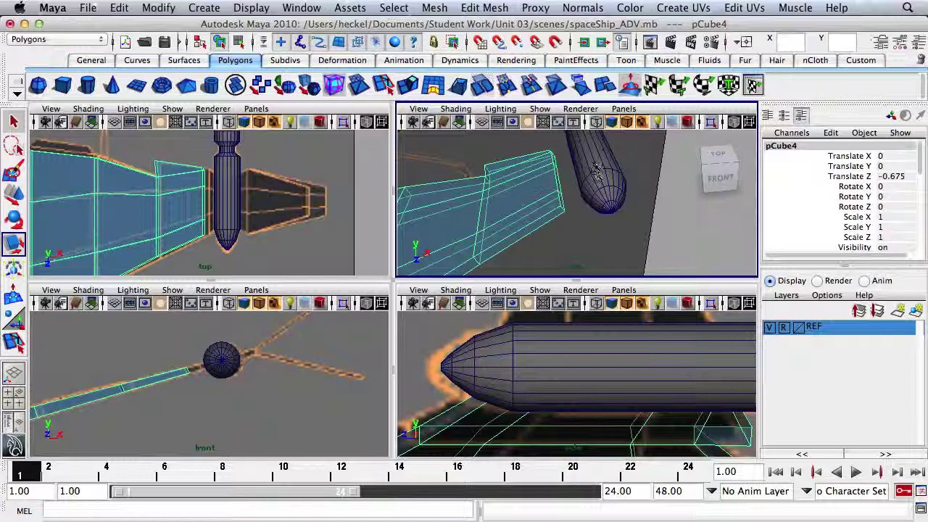
pyautogui.keyDown('shift'); pyautogui.click(600, 170); pyautogui.keyUp('shift')
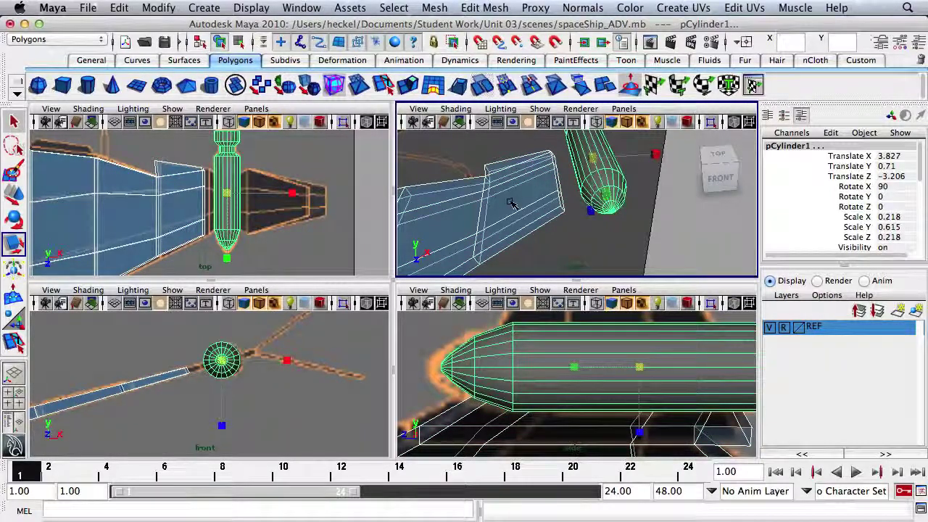
pyautogui.click(560, 234)
pyautogui.click(594, 185)
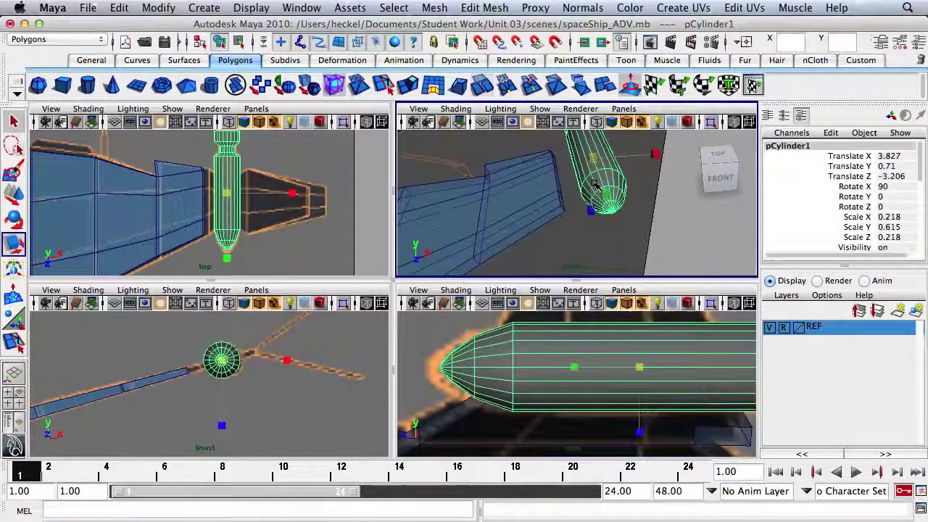
pyautogui.click(521, 183)
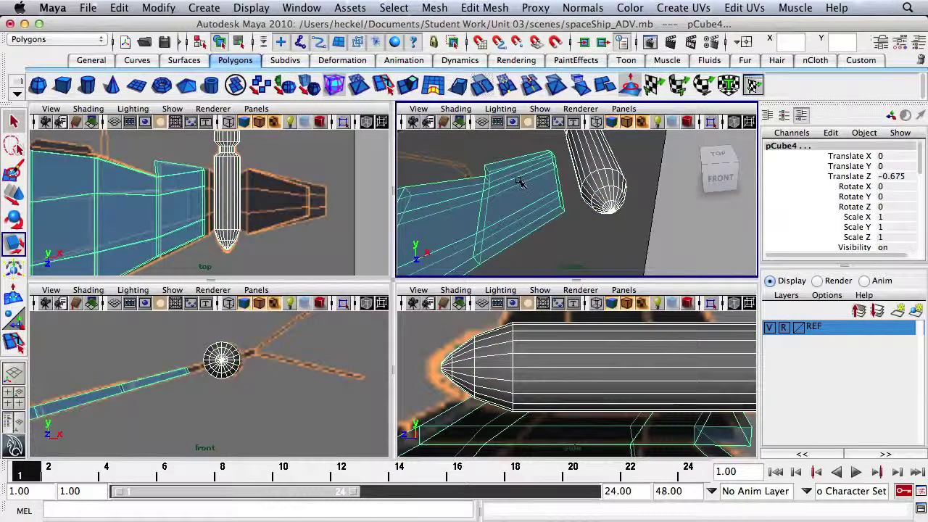
pyautogui.click(435, 8)
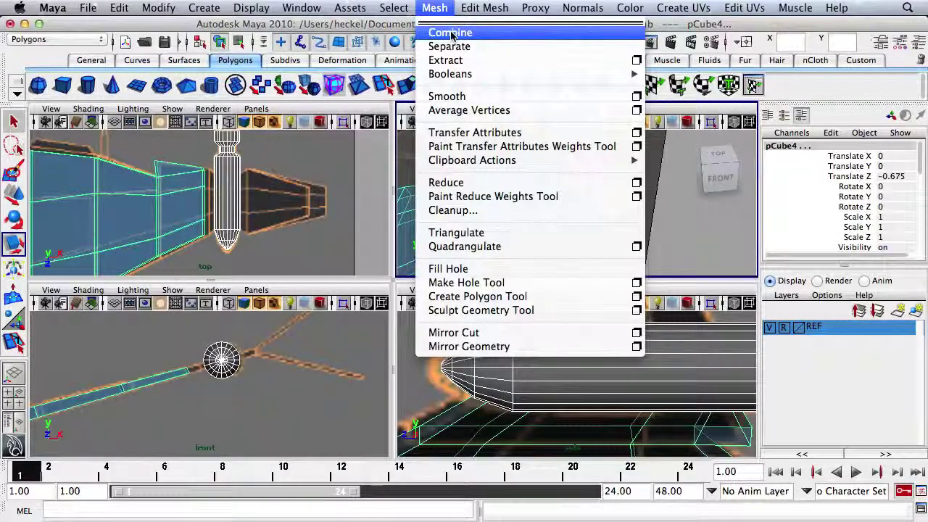
pyautogui.click(451, 33)
# Step: Switch the combined mesh to component editing and examine the gap between the wingtip face and the pod's side
pyautogui.moveTo(544, 187)
pyautogui.keyDown('alt'); pyautogui.mouseDown()
pyautogui.moveTo(601, 208)
pyautogui.moveTo(681, 207)
pyautogui.moveTo(452, 227)
pyautogui.moveTo(549, 196)
pyautogui.mouseUp(); pyautogui.keyUp('alt')
pyautogui.keyDown('alt'); pyautogui.moveTo(554, 197); pyautogui.dragTo(612, 200, button='right'); pyautogui.keyUp('alt')
pyautogui.moveTo(519, 155); pyautogui.dragTo(520, 185, button='right')
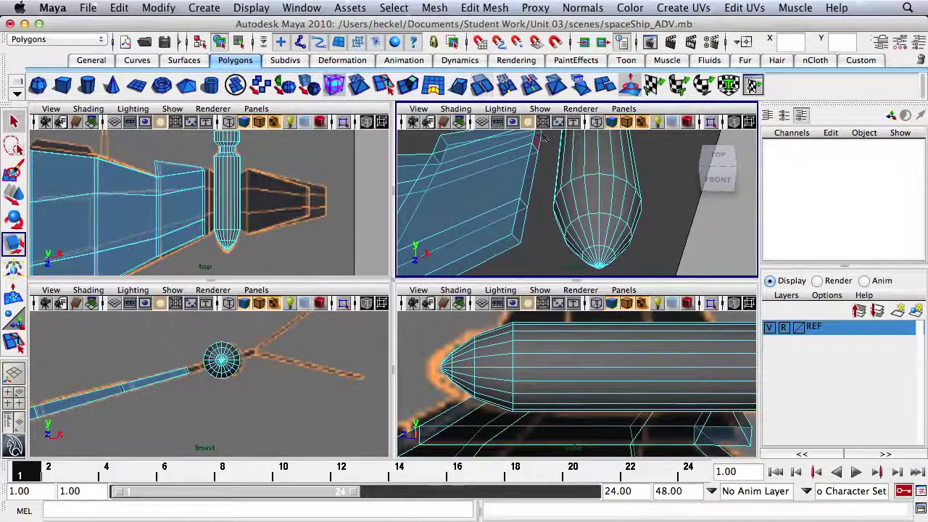
pyautogui.keyDown('alt'); pyautogui.moveTo(521, 214); pyautogui.dragTo(615, 185); pyautogui.keyUp('alt')
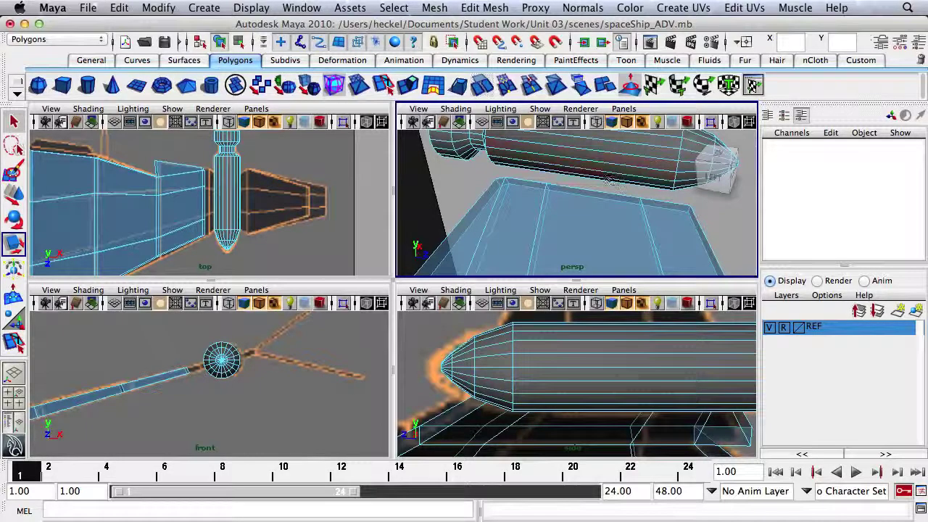
pyautogui.keyDown('alt'); pyautogui.moveTo(581, 138); pyautogui.dragTo(528, 192); pyautogui.keyUp('alt')
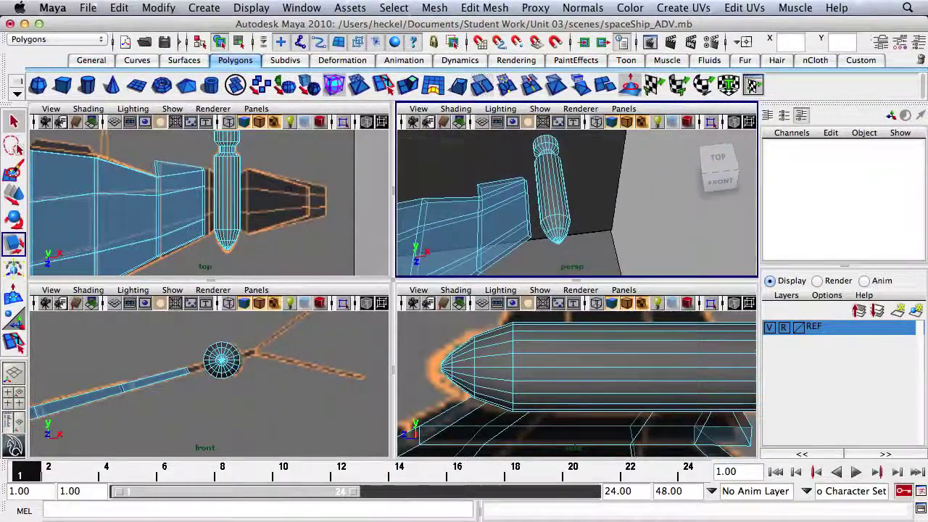
# Step: Move the vertices of the pod's nose cone slightly forward to lengthen the main body past the wingtip's front edge
pyautogui.keyDown('alt'); pyautogui.moveTo(250, 202); pyautogui.dragTo(252, 177, button='middle'); pyautogui.keyUp('alt')
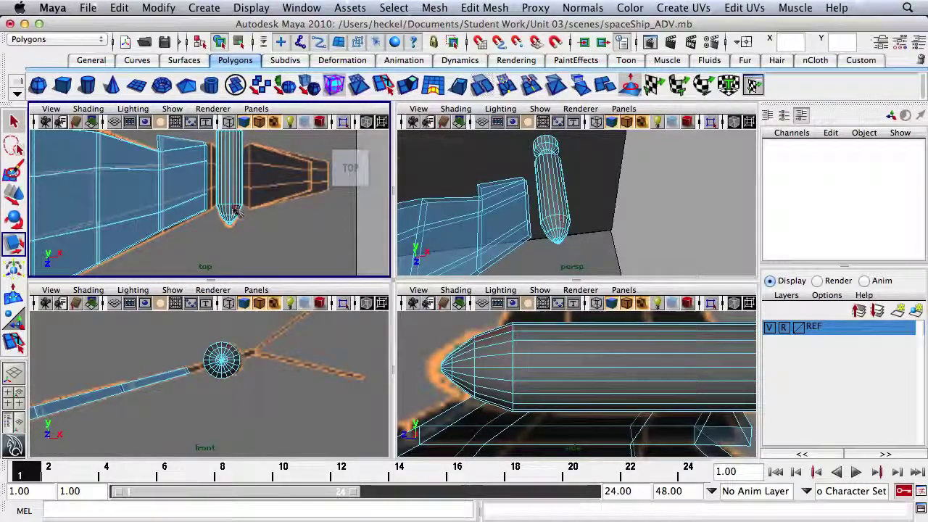
pyautogui.moveTo(220, 209); pyautogui.dragTo(212, 205, button='right')
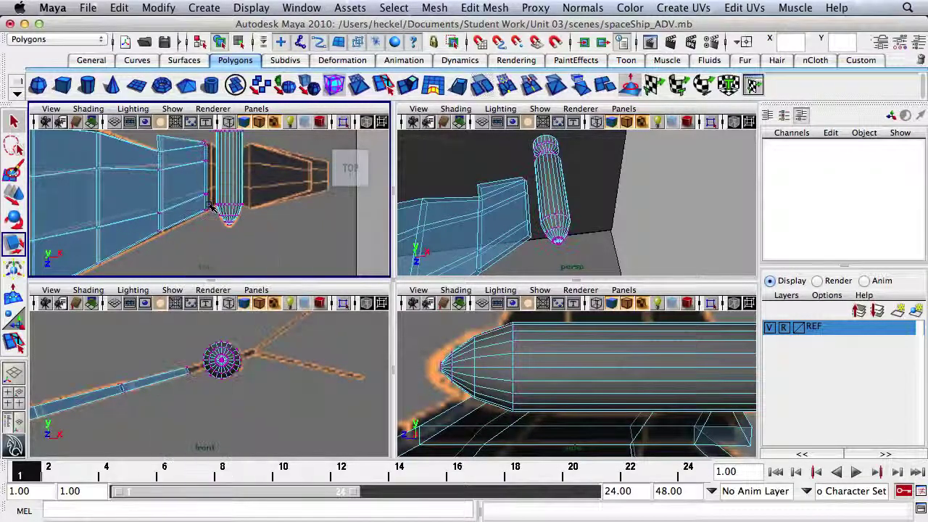
pyautogui.moveTo(210, 194); pyautogui.dragTo(230, 268)
pyautogui.press('w')
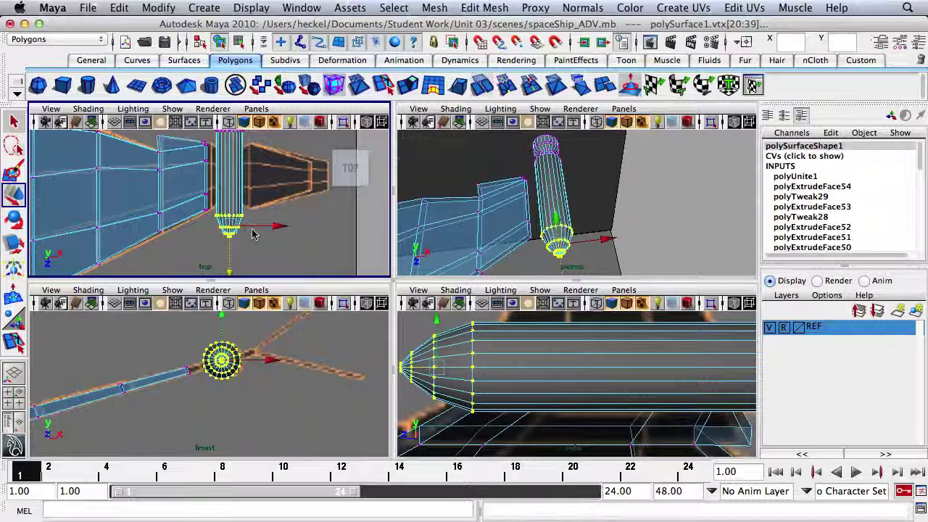
pyautogui.click(255, 259)
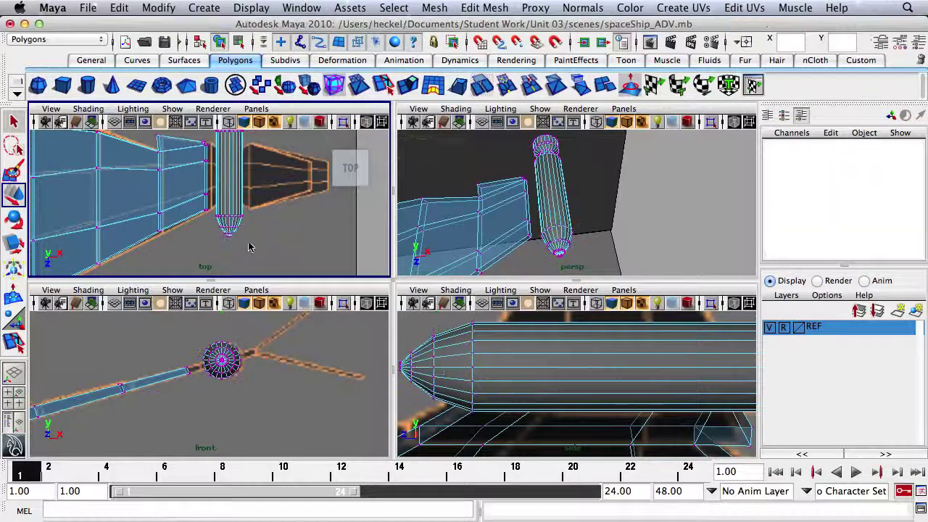
# Step: Insert edge loops around the pod's main body with the Insert Edge Loop Tool, lining them up with the wingtip's edges
pyautogui.click(484, 8)
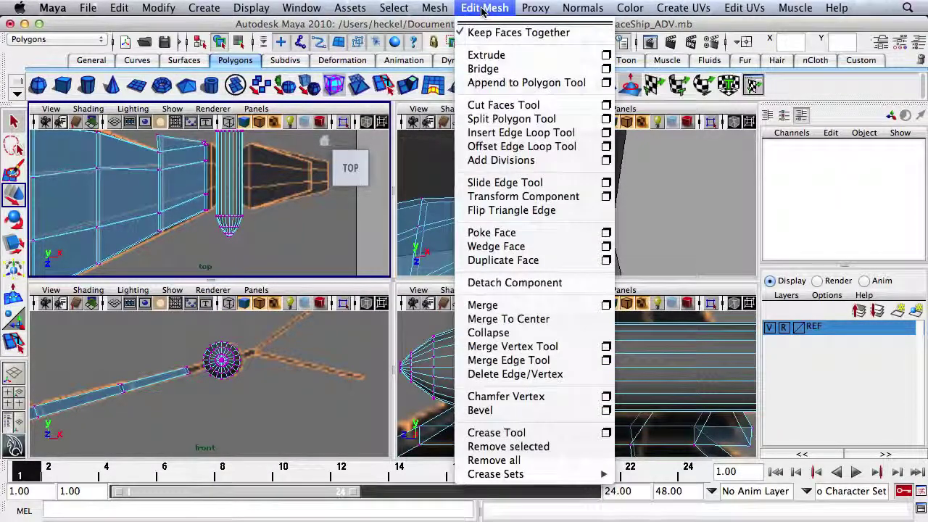
pyautogui.click(500, 133)
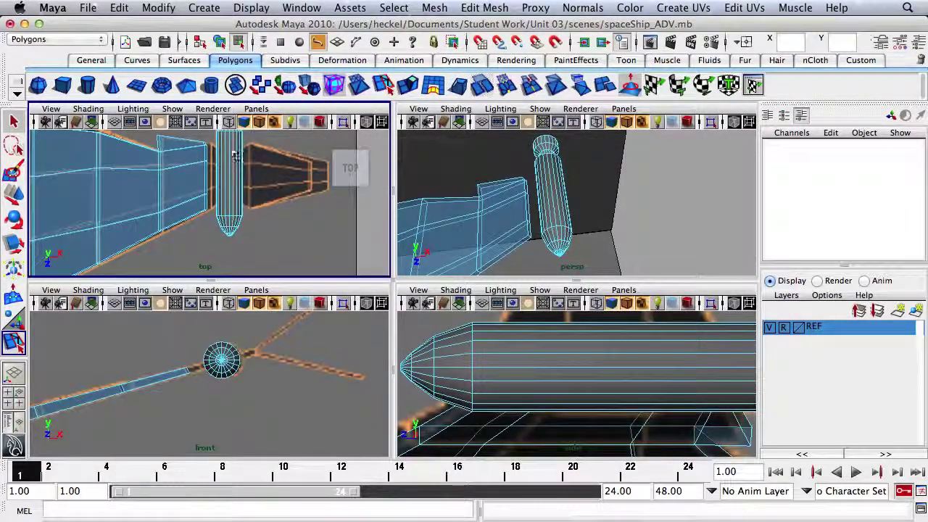
pyautogui.moveTo(230, 151); pyautogui.dragTo(230, 165)
pyautogui.moveTo(227, 199); pyautogui.dragTo(229, 200)
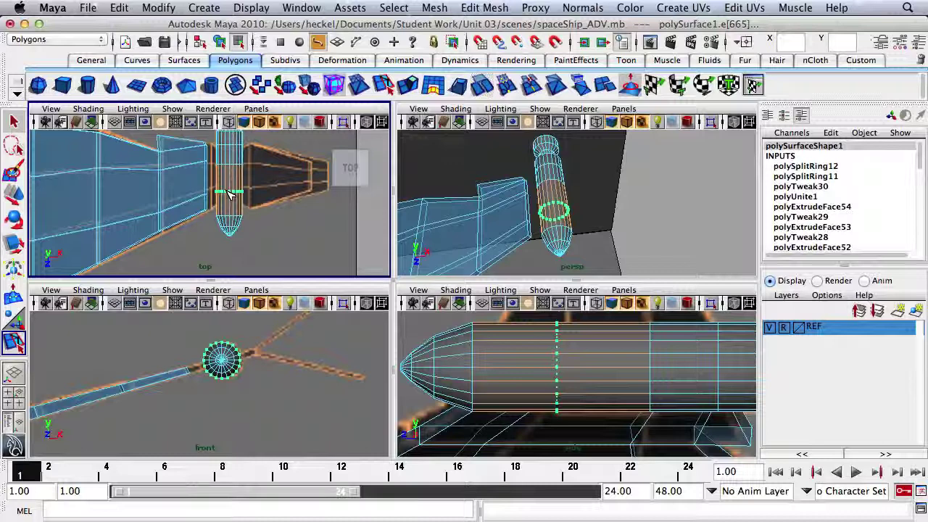
pyautogui.moveTo(230, 194); pyautogui.dragTo(229, 211)
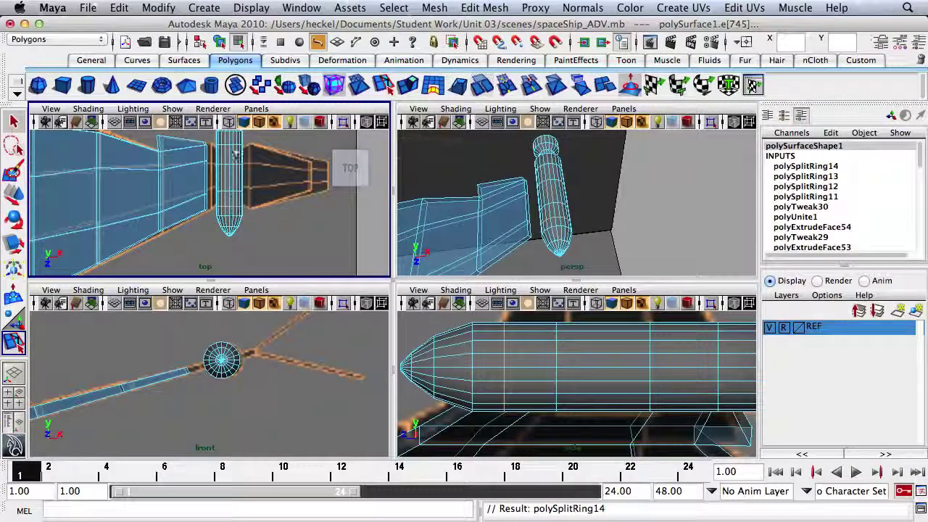
# Step: Delete the end faces of the wingtip that face the engine pod
pyautogui.keyDown('alt'); pyautogui.moveTo(539, 197); pyautogui.dragTo(597, 183); pyautogui.keyUp('alt')
pyautogui.keyDown('alt'); pyautogui.moveTo(578, 181); pyautogui.dragTo(549, 158, button='middle'); pyautogui.keyUp('alt')
pyautogui.keyDown('alt'); pyautogui.moveTo(550, 158); pyautogui.dragTo(505, 192); pyautogui.keyUp('alt')
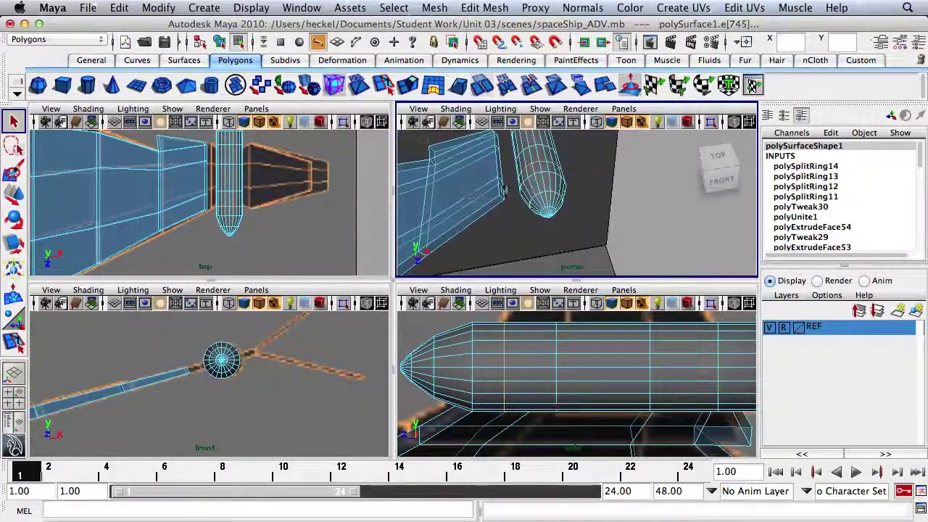
pyautogui.rightClick(504, 181)
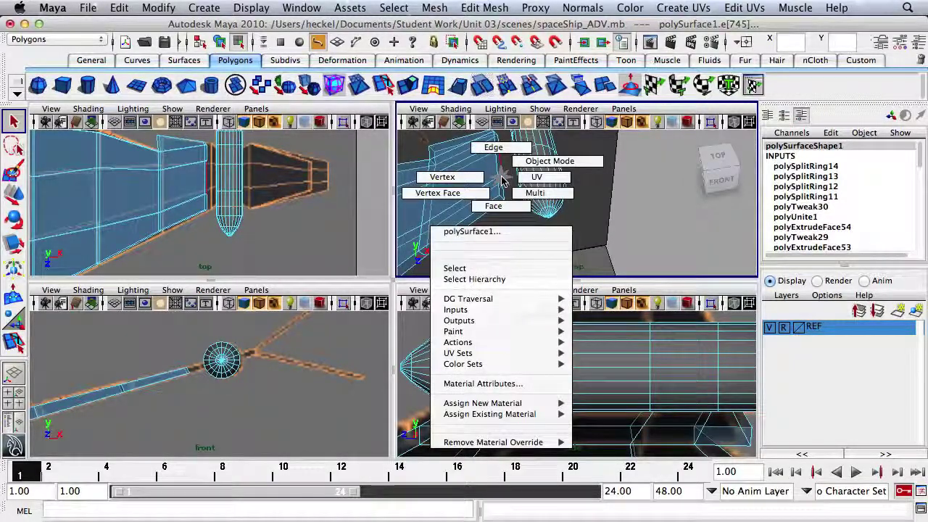
pyautogui.moveTo(501, 190); pyautogui.dragTo(502, 206, button='right')
pyautogui.click(501, 179)
pyautogui.keyDown('shift'); pyautogui.click(501, 158); pyautogui.keyUp('shift')
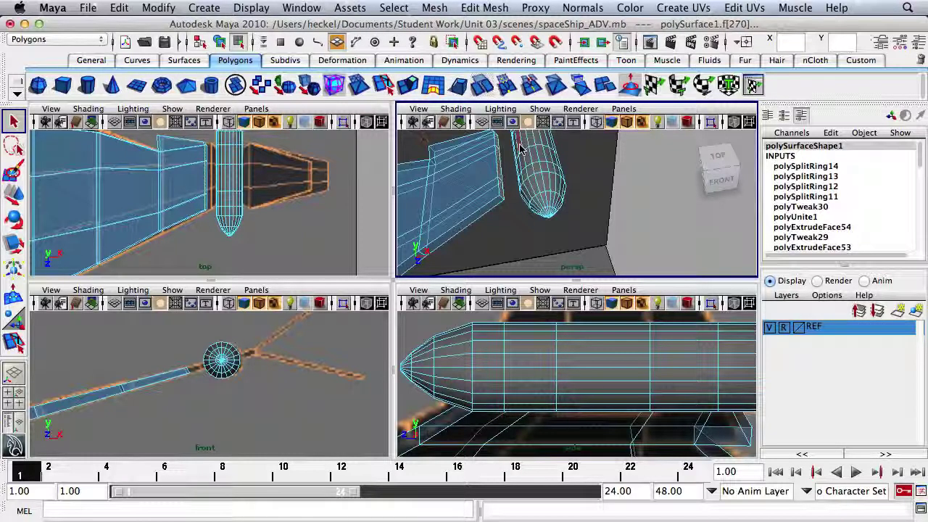
pyautogui.press('Delete')
# Step: Delete the three faces on the pod's side that lie opposite the open wingtip
pyautogui.keyDown('alt'); pyautogui.moveTo(449, 203); pyautogui.dragTo(515, 232); pyautogui.keyUp('alt')
pyautogui.click(536, 152)
pyautogui.keyDown('shift'); pyautogui.click(591, 151); pyautogui.keyUp('shift')
pyautogui.keyDown('shift'); pyautogui.click(606, 192); pyautogui.keyUp('shift')
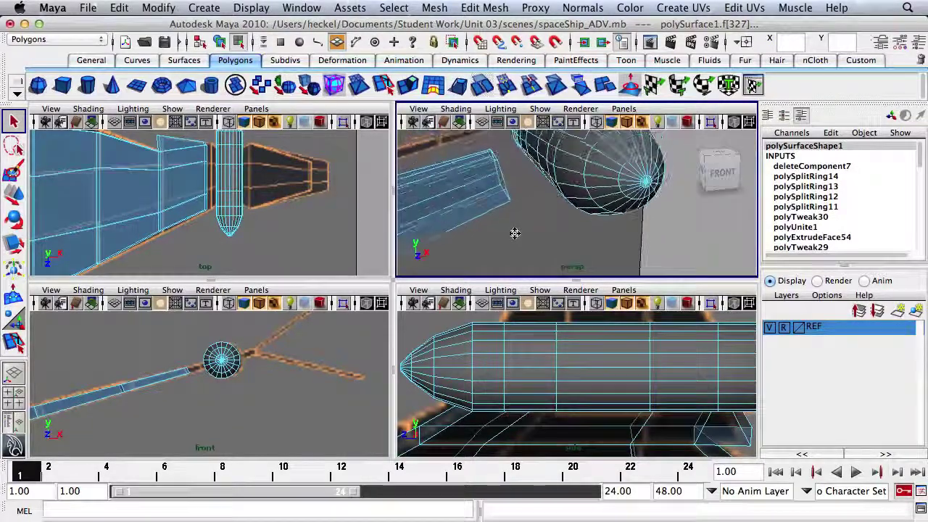
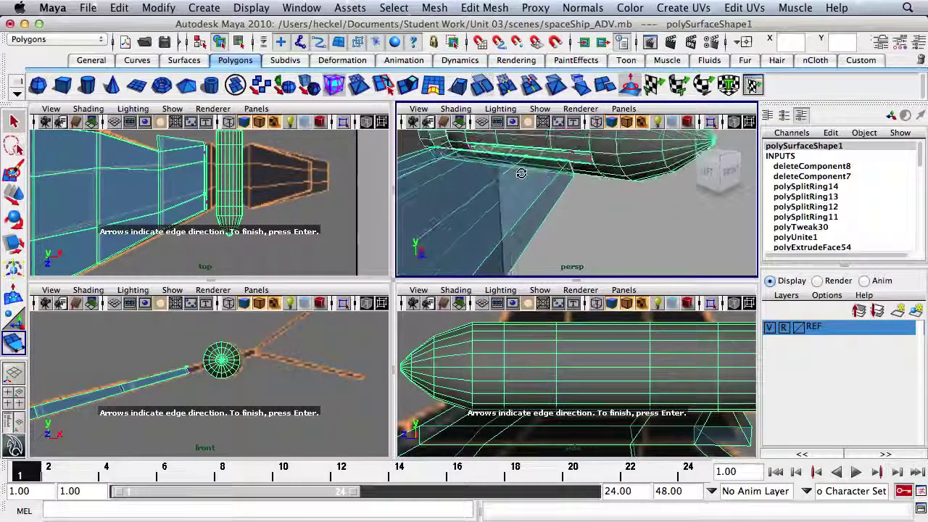
# Step: Bridge the middle of the upper gap between wingtip and pod using the Append to Polygon Tool
pyautogui.press('Return')
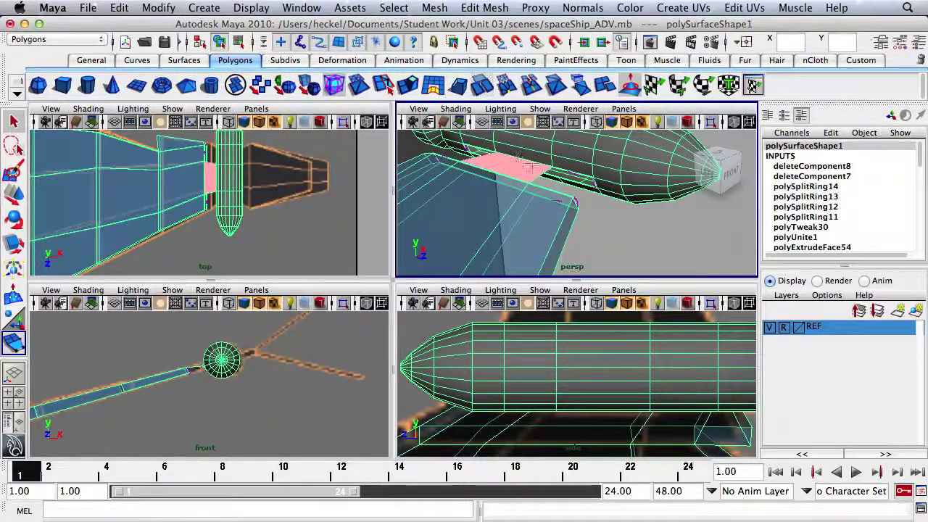
pyautogui.keyDown('alt'); pyautogui.moveTo(521, 161); pyautogui.dragTo(513, 210); pyautogui.keyUp('alt')
pyautogui.press('Return')
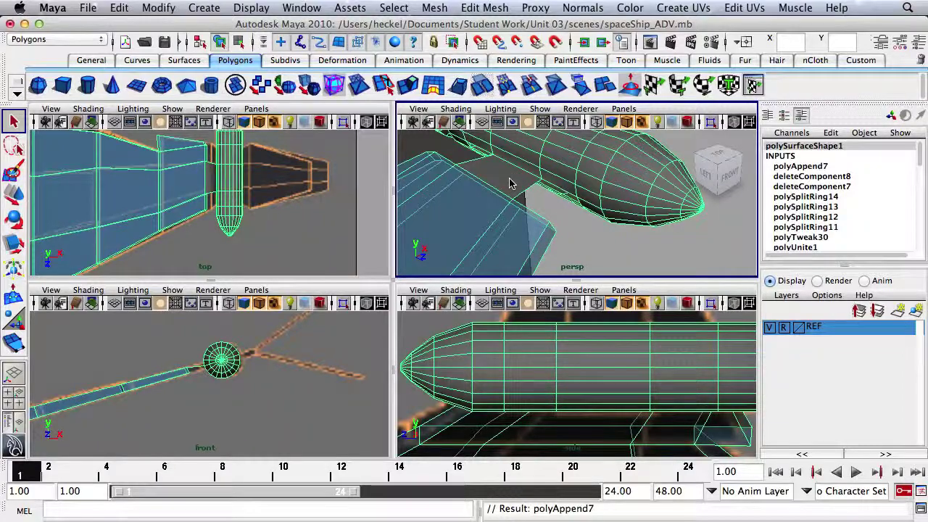
# Step: Append a polygon across the front section of the upper gap between the wingtip and the pod
pyautogui.press('g')
pyautogui.keyDown('alt'); pyautogui.moveTo(510, 184); pyautogui.dragTo(500, 210); pyautogui.keyUp('alt')
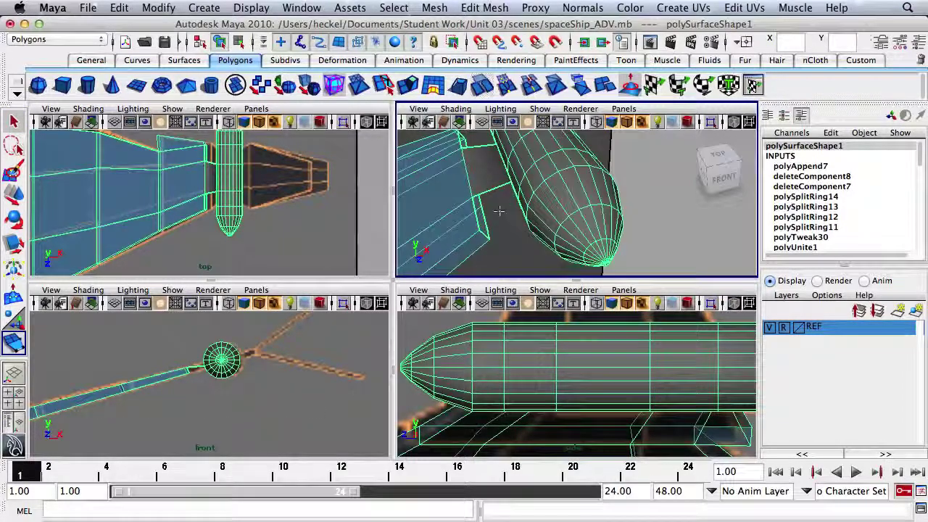
pyautogui.keyDown('alt'); pyautogui.moveTo(500, 209); pyautogui.dragTo(556, 179, button='middle'); pyautogui.keyUp('alt')
pyautogui.keyDown('alt'); pyautogui.moveTo(530, 182); pyautogui.dragTo(500, 199); pyautogui.keyUp('alt')
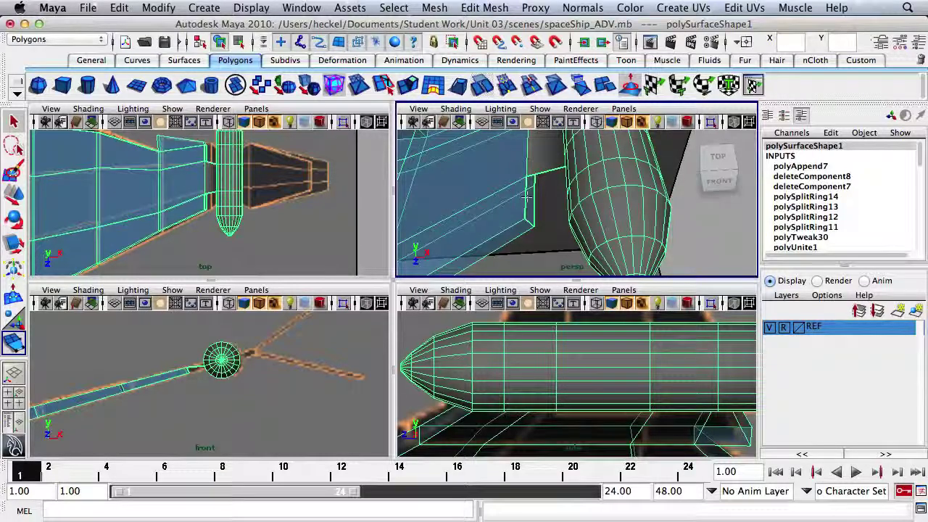
pyautogui.click(527, 197)
pyautogui.keyDown('alt'); pyautogui.moveTo(527, 197); pyautogui.dragTo(580, 206); pyautogui.keyUp('alt')
pyautogui.keyDown('alt'); pyautogui.moveTo(580, 206); pyautogui.dragTo(514, 203, button='middle'); pyautogui.keyUp('alt')
pyautogui.keyDown('alt'); pyautogui.moveTo(513, 203); pyautogui.dragTo(561, 179); pyautogui.keyUp('alt')
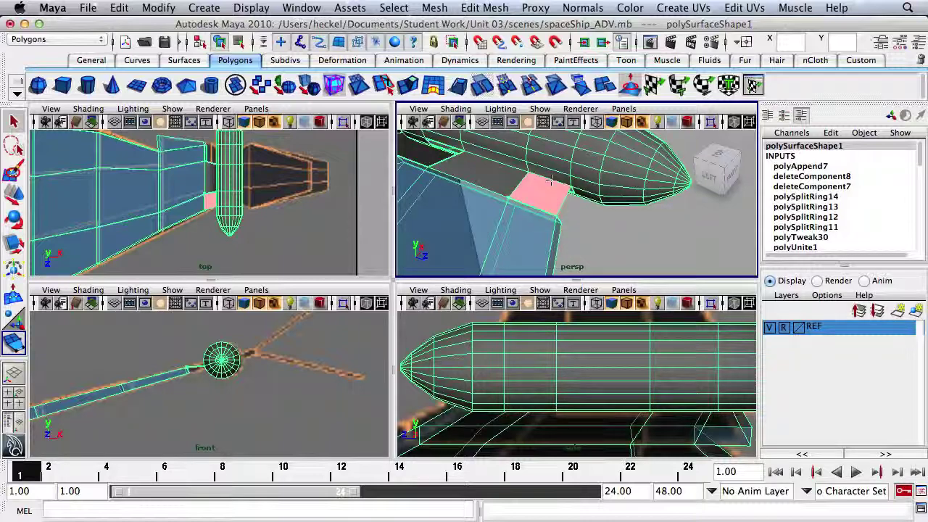
pyautogui.press('Return')
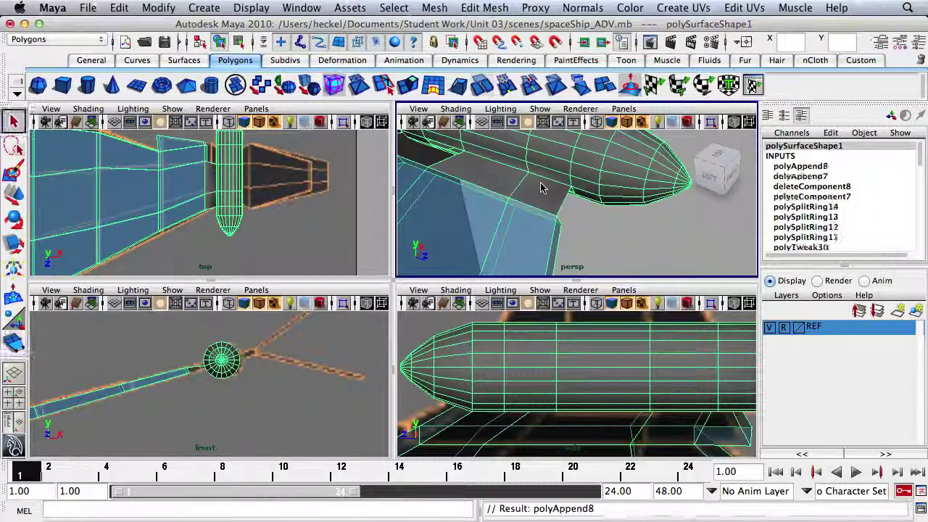
# Step: Append a polygon across the rear section of the upper gap to complete the connector's top surface
pyautogui.keyDown('alt'); pyautogui.moveTo(542, 187); pyautogui.dragTo(658, 203); pyautogui.keyUp('alt')
pyautogui.press('g')
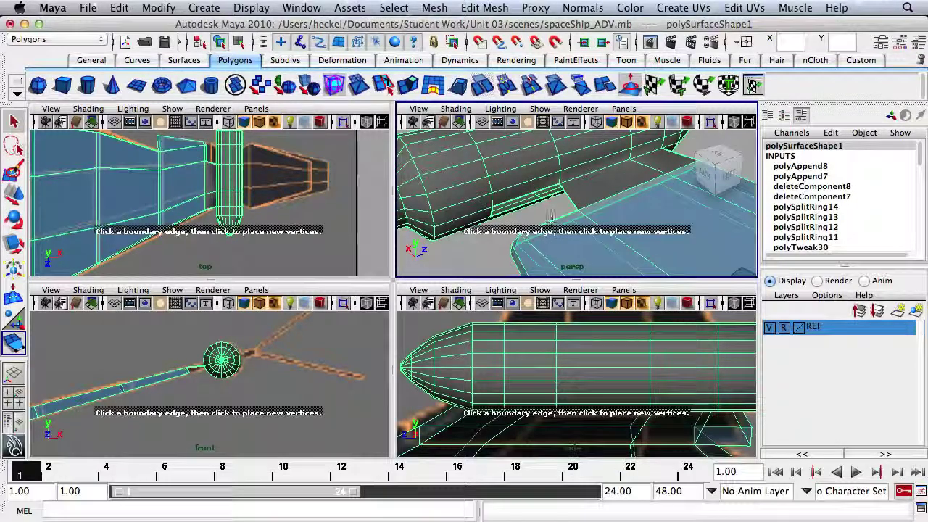
pyautogui.click(569, 198)
pyautogui.keyDown('alt'); pyautogui.moveTo(551, 221); pyautogui.dragTo(501, 174); pyautogui.keyUp('alt')
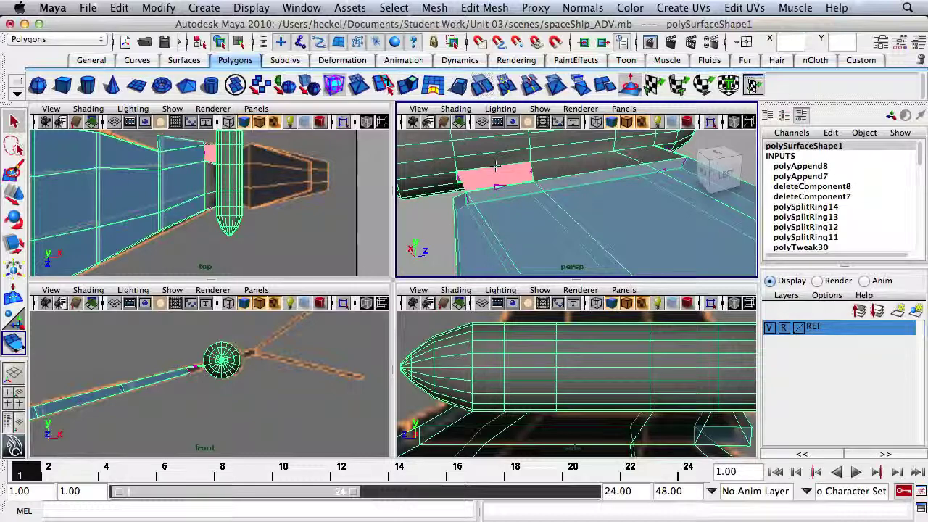
pyautogui.press('Return')
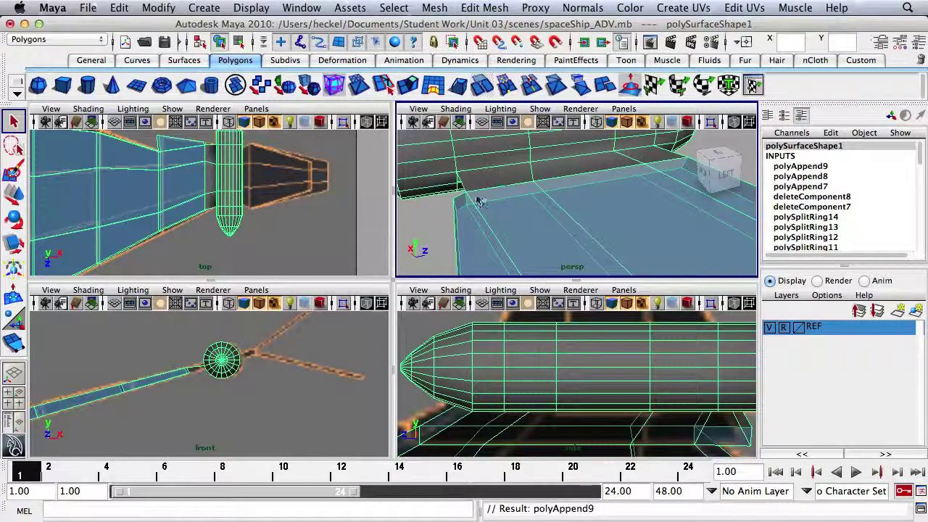
# Step: Append a polygon across the middle section of the gap on the underside of the wingtip and pod
pyautogui.keyDown('alt'); pyautogui.moveTo(496, 167); pyautogui.dragTo(413, 147); pyautogui.keyUp('alt')
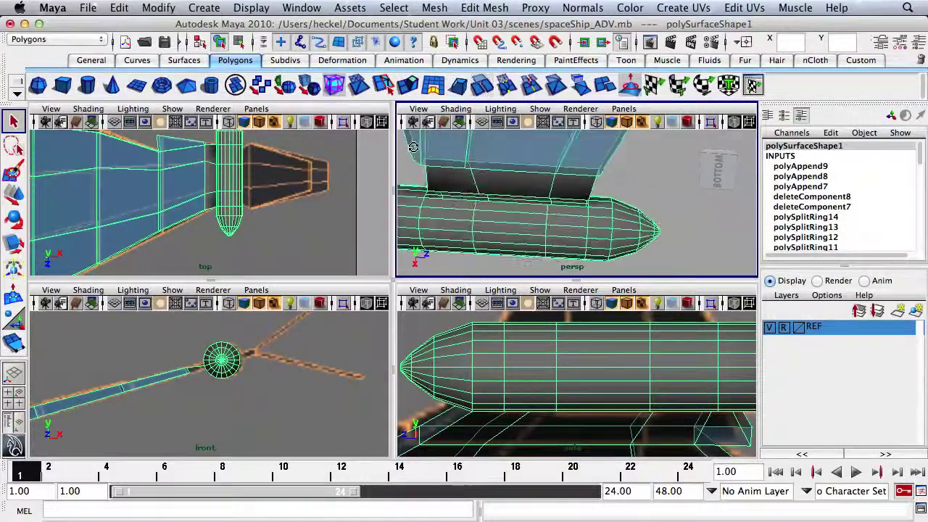
pyautogui.keyDown('alt'); pyautogui.moveTo(508, 185); pyautogui.dragTo(501, 222, button='middle'); pyautogui.keyUp('alt')
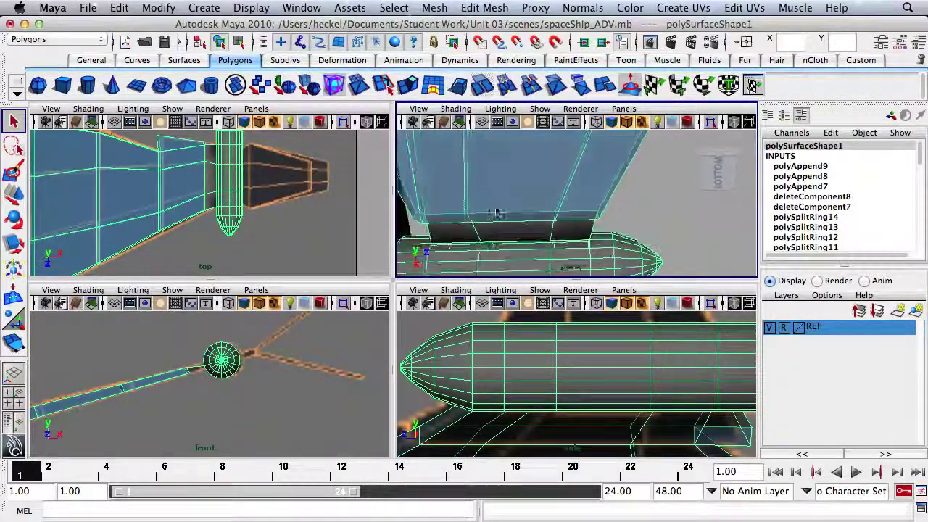
pyautogui.press('g')
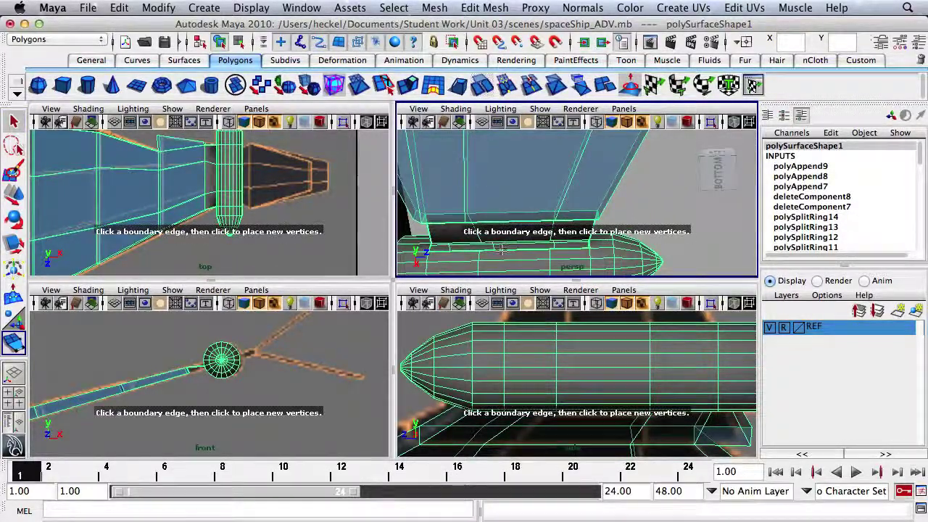
pyautogui.click(501, 250)
pyautogui.keyDown('alt'); pyautogui.moveTo(501, 248); pyautogui.dragTo(505, 221); pyautogui.keyUp('alt')
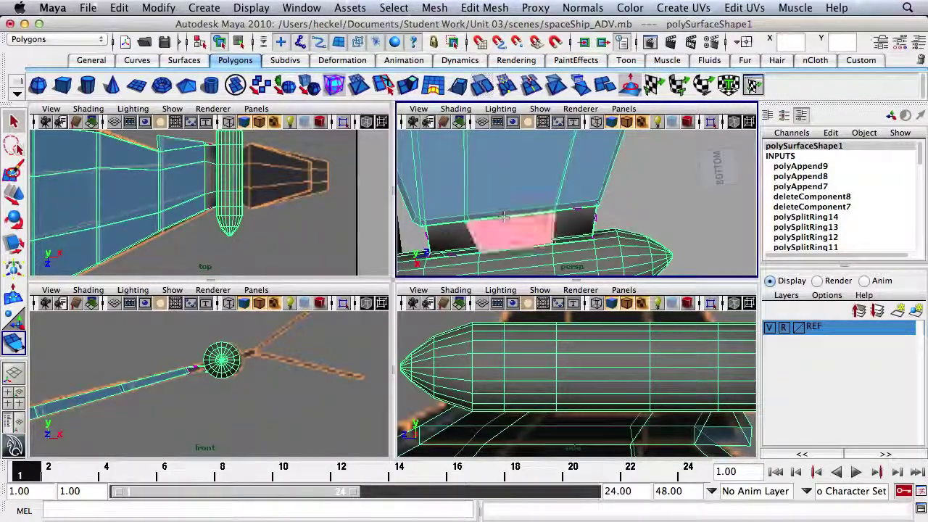
pyautogui.press('Return')
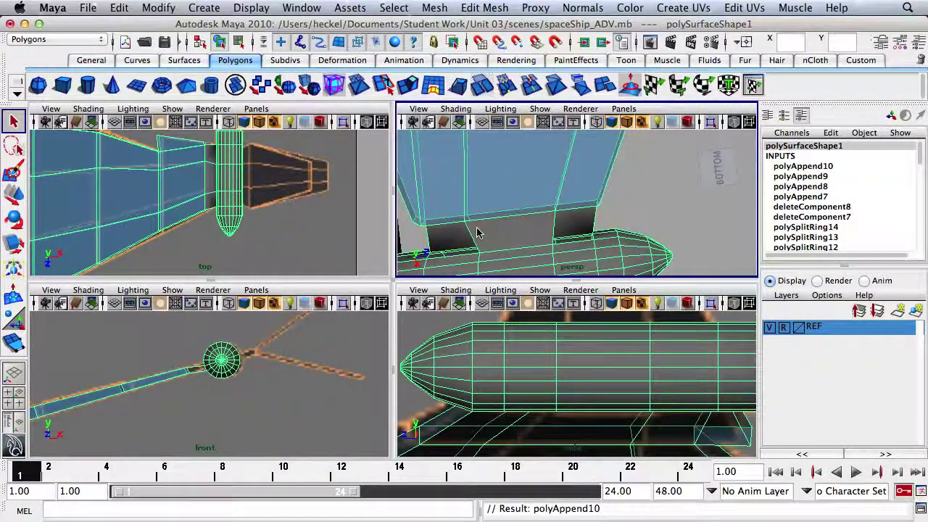
# Step: Append polygons across the rear and front sections of the underside gap between the wingtip and the pod
pyautogui.press('g')
pyautogui.click(457, 254)
pyautogui.click(445, 224)
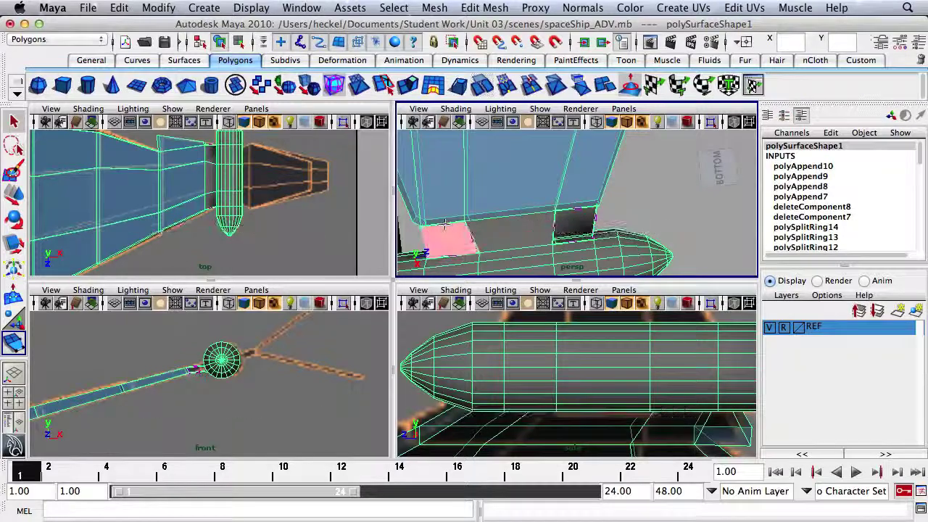
pyautogui.press('Return')
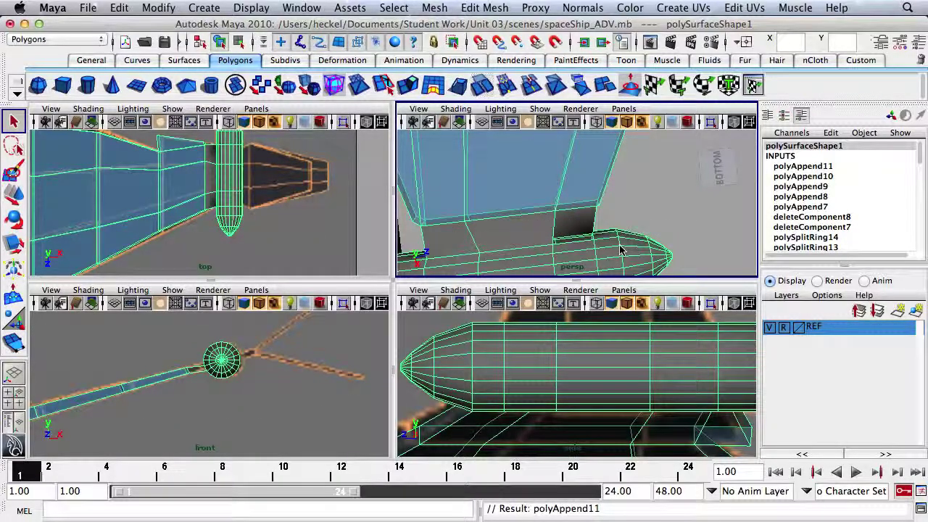
pyautogui.press('y')
pyautogui.click(574, 212)
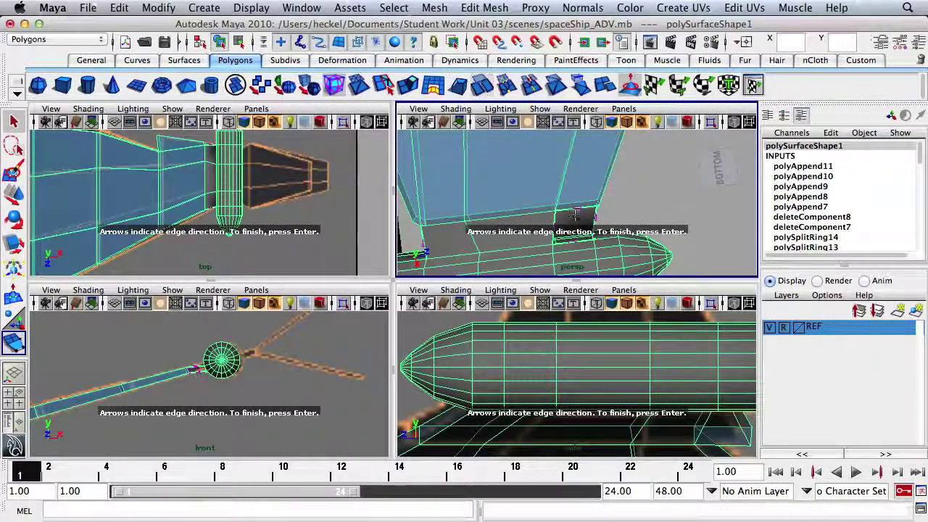
pyautogui.click(574, 209)
pyautogui.press('Return')
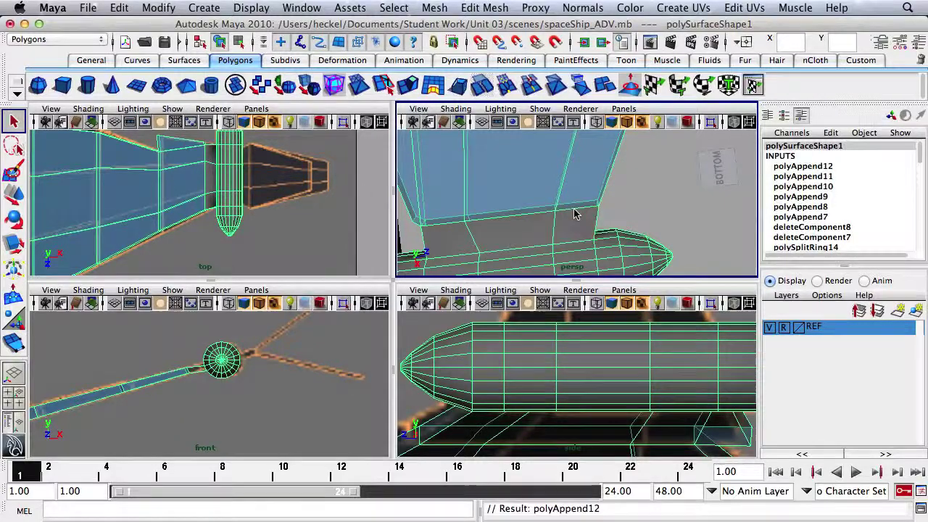
# Step: Close the open front end of the wing-to-pod connector with an appended polygon
pyautogui.keyDown('alt'); pyautogui.moveTo(575, 211); pyautogui.dragTo(571, 231); pyautogui.keyUp('alt')
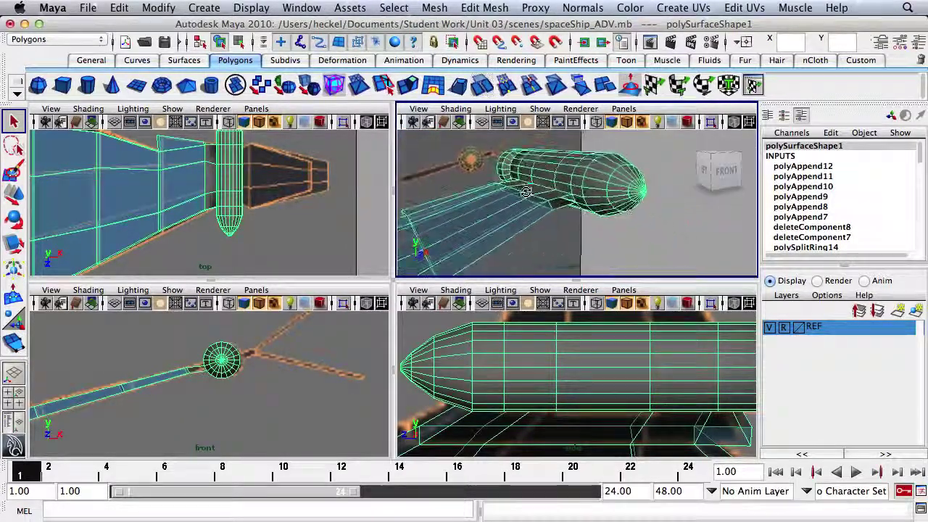
pyautogui.keyDown('alt'); pyautogui.moveTo(526, 193); pyautogui.dragTo(731, 174); pyautogui.keyUp('alt')
pyautogui.press('y')
pyautogui.click(562, 202)
pyautogui.press('Return')
# Step: Close the open rear end of the wing-to-pod connector with an appended polygon
pyautogui.keyDown('alt'); pyautogui.moveTo(532, 239); pyautogui.dragTo(527, 191, button='middle'); pyautogui.keyUp('alt')
pyautogui.keyDown('alt'); pyautogui.moveTo(528, 191); pyautogui.dragTo(525, 188); pyautogui.keyUp('alt')
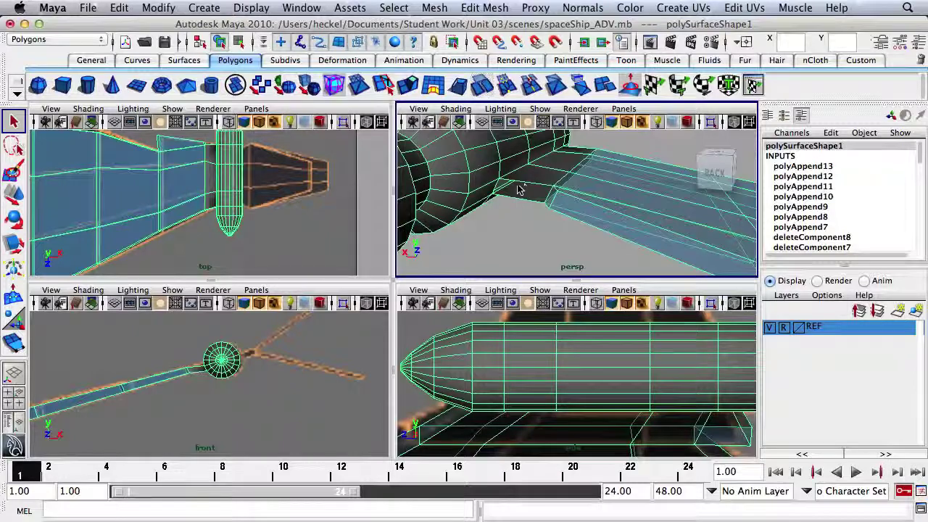
pyautogui.press('g')
pyautogui.click(521, 182)
pyautogui.click(533, 201)
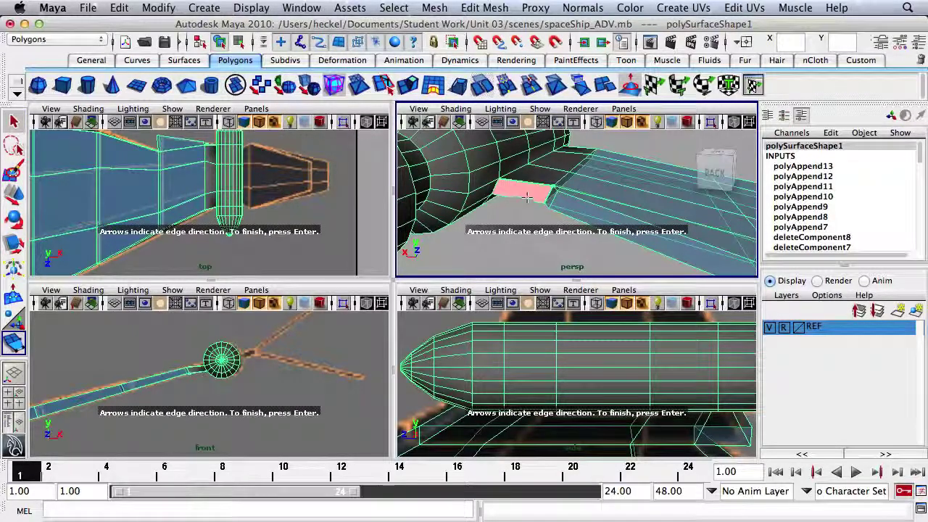
pyautogui.press('Return')
# Step: Move all the pod's vertices slightly upward in the front view so the connector follows the wing's slope
pyautogui.keyDown('alt'); pyautogui.moveTo(609, 201); pyautogui.dragTo(541, 190); pyautogui.keyUp('alt')
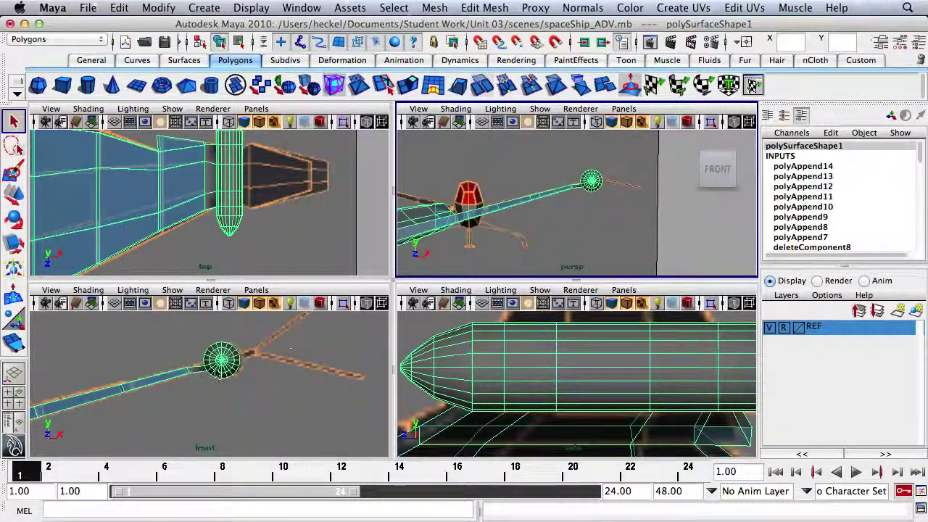
pyautogui.press('space')
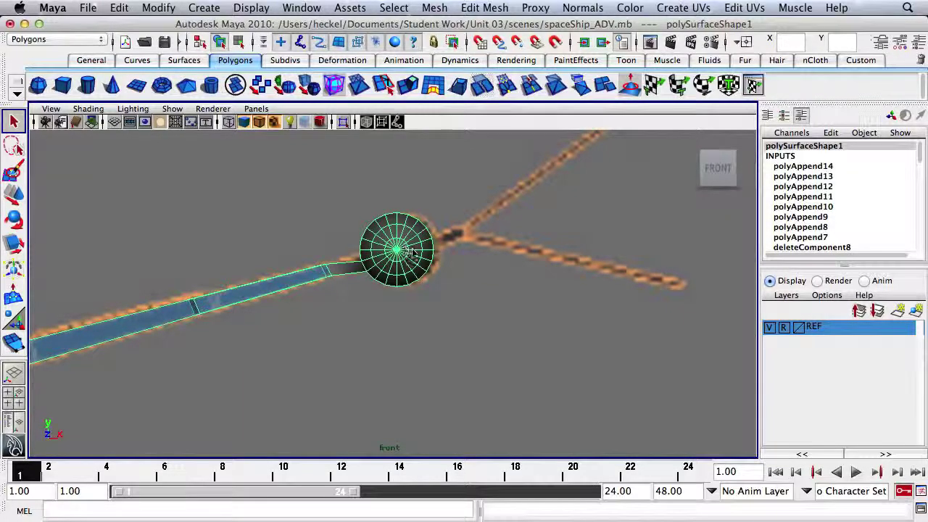
pyautogui.moveTo(393, 249)
pyautogui.keyDown('alt'); pyautogui.mouseDown(button='right')
pyautogui.moveTo(321, 251)
pyautogui.moveTo(401, 258)
pyautogui.mouseUp(button='right'); pyautogui.keyUp('alt')
pyautogui.keyDown('alt'); pyautogui.moveTo(398, 256); pyautogui.dragTo(408, 260); pyautogui.keyUp('alt')
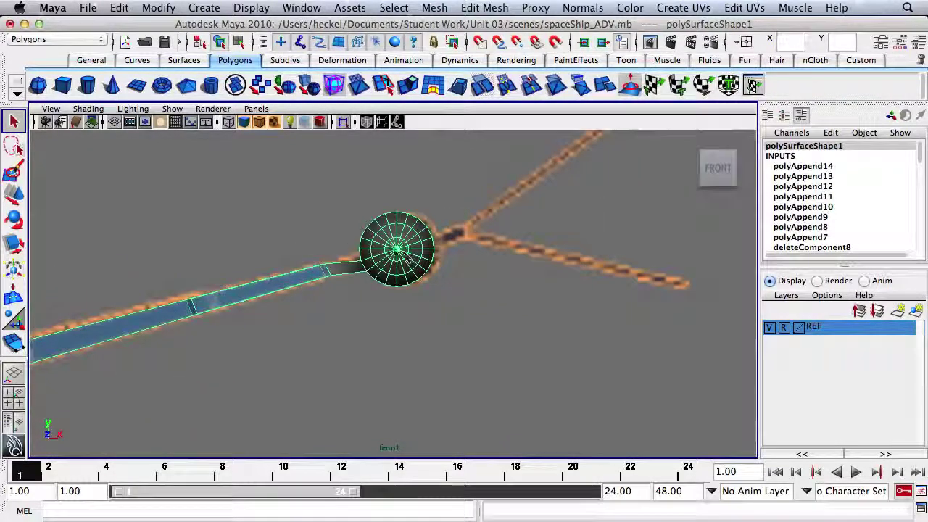
pyautogui.moveTo(392, 249); pyautogui.dragTo(355, 236, button='right')
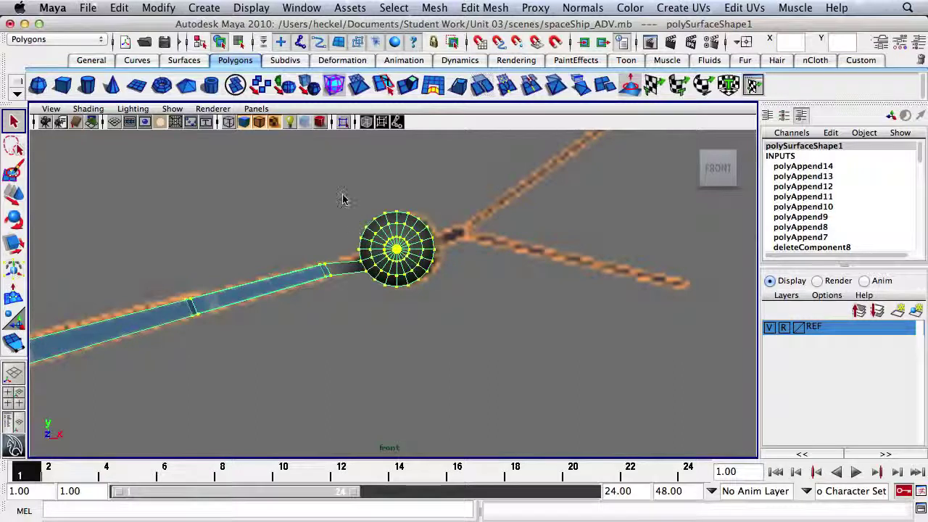
pyautogui.moveTo(343, 195); pyautogui.dragTo(462, 309)
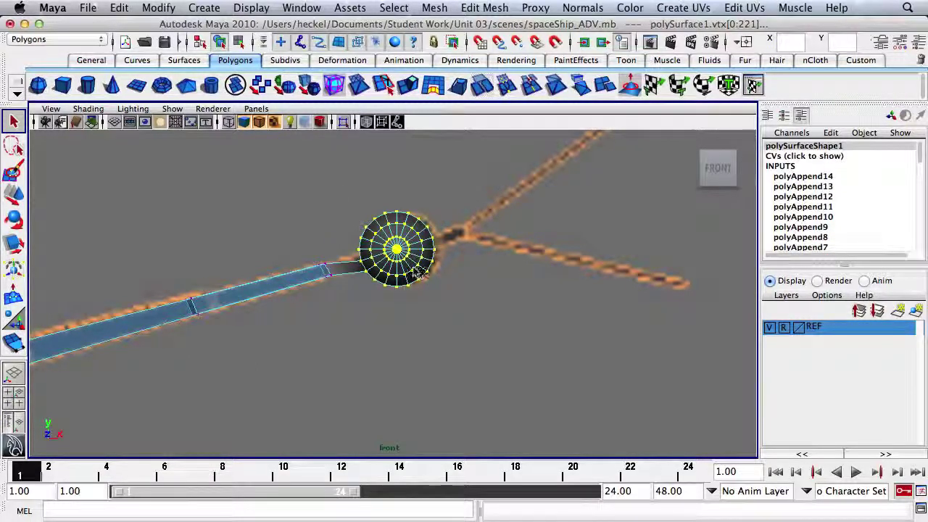
pyautogui.press('w')
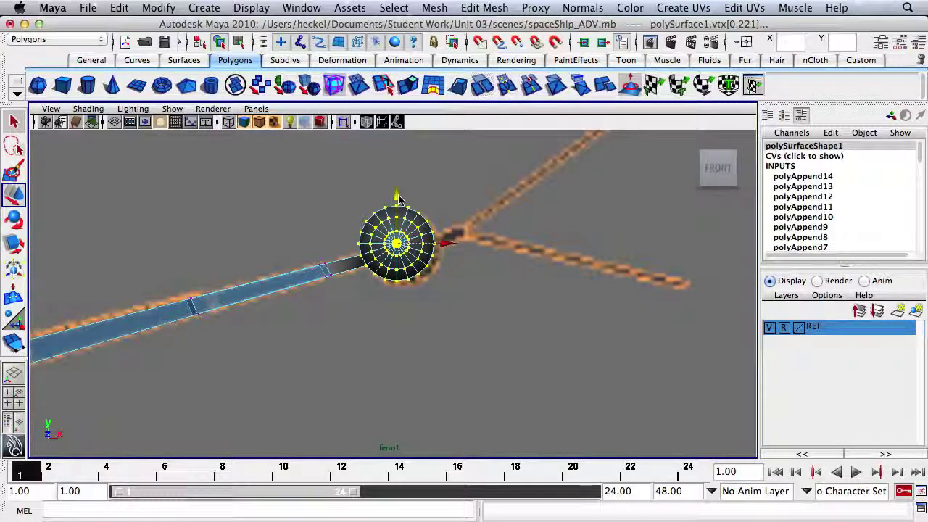
pyautogui.keyDown('alt'); pyautogui.moveTo(378, 240); pyautogui.dragTo(408, 264, button='right'); pyautogui.keyUp('alt')
pyautogui.keyDown('alt'); pyautogui.moveTo(408, 264); pyautogui.dragTo(387, 286, button='middle'); pyautogui.keyUp('alt')
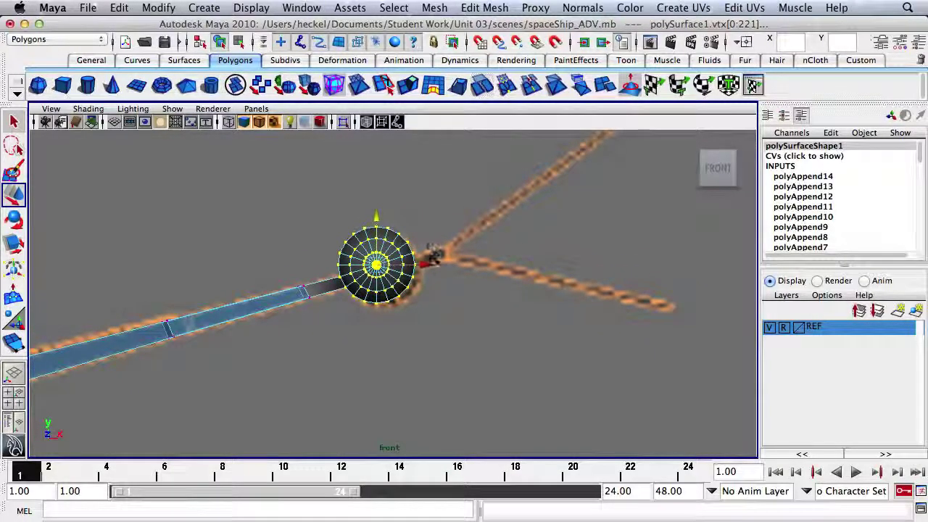
pyautogui.press('space')
pyautogui.press('space')
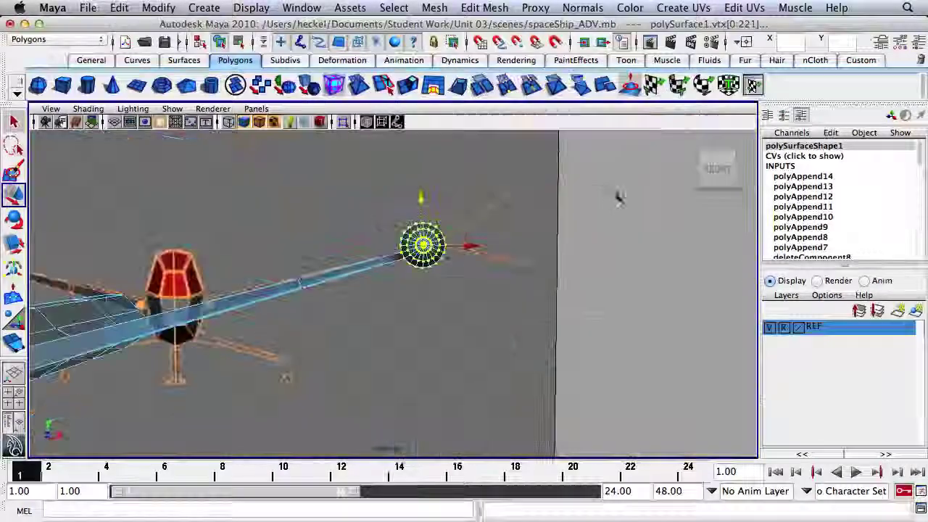
pyautogui.keyDown('alt'); pyautogui.moveTo(586, 203); pyautogui.dragTo(482, 245); pyautogui.keyUp('alt')
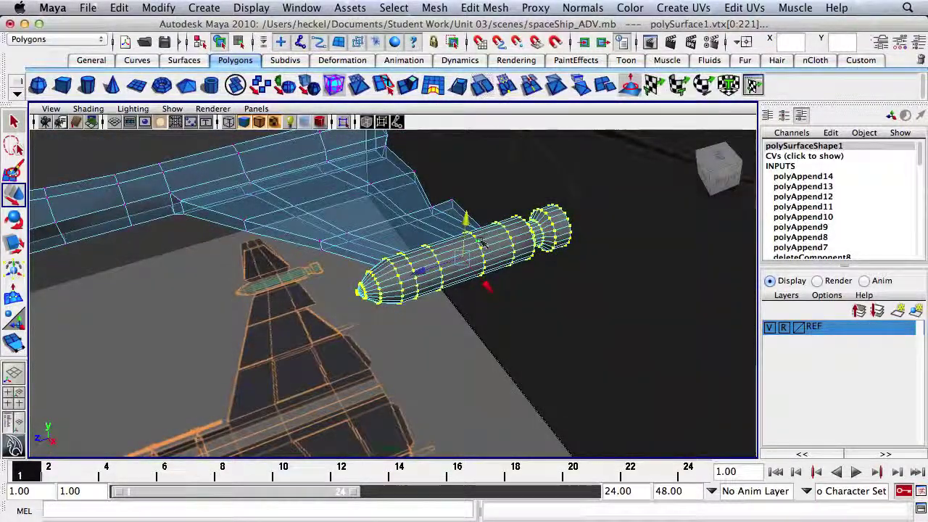
# Step: Extrude the outer side faces of the wingtip pod toward the reference fins
pyautogui.keyDown('alt'); pyautogui.moveTo(392, 242); pyautogui.dragTo(455, 230); pyautogui.keyUp('alt')
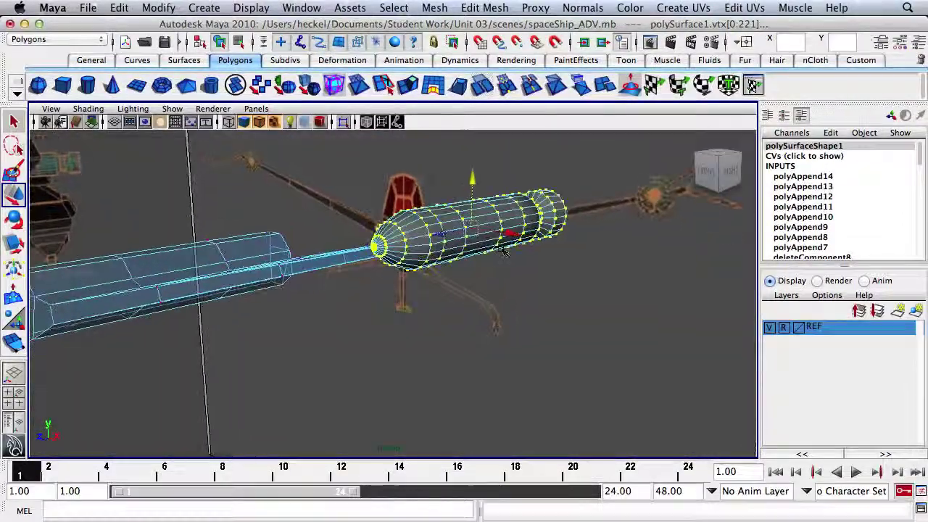
pyautogui.rightClick(475, 224)
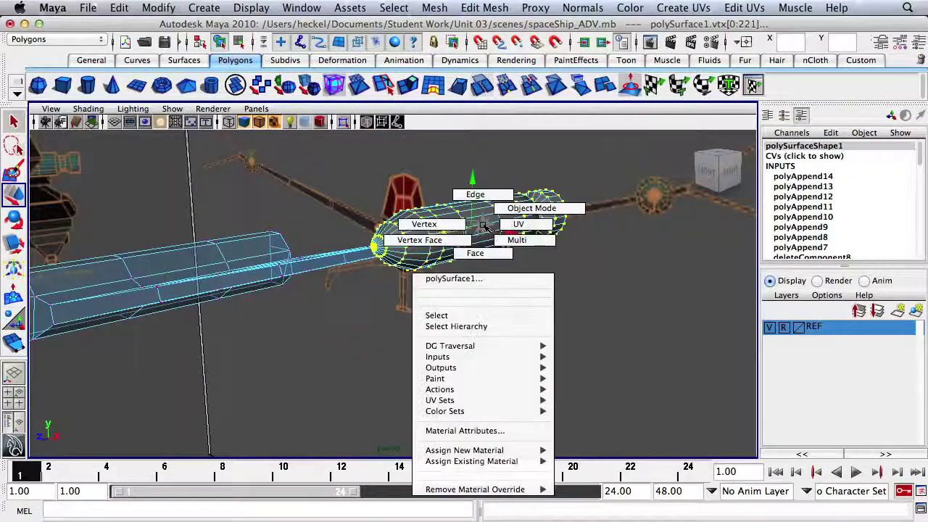
pyautogui.keyDown('alt'); pyautogui.moveTo(484, 245); pyautogui.dragTo(573, 254); pyautogui.keyUp('alt')
pyautogui.click(455, 247)
pyautogui.click(475, 240)
pyautogui.click(413, 86)
pyautogui.press('space')
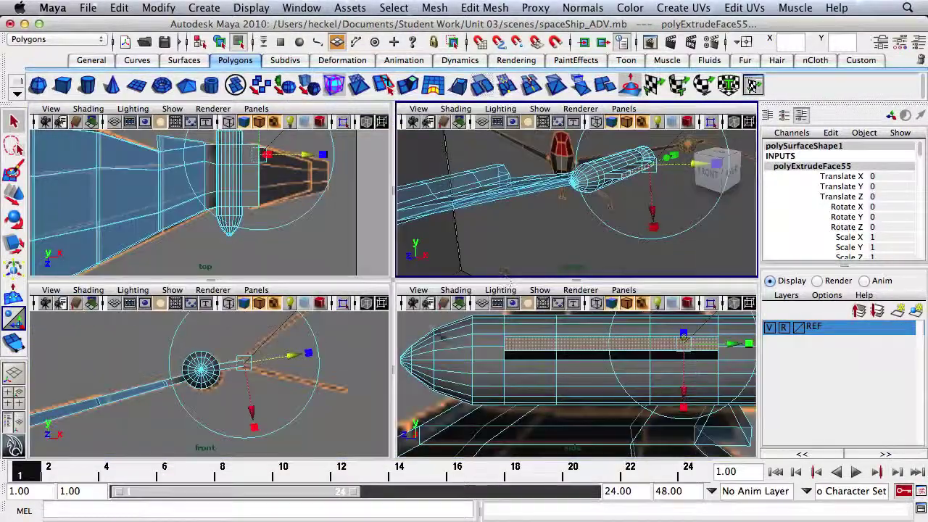
# Step: Adjust the extrusion's length in the top view and widen its end to match the reference fin root
pyautogui.press('space')
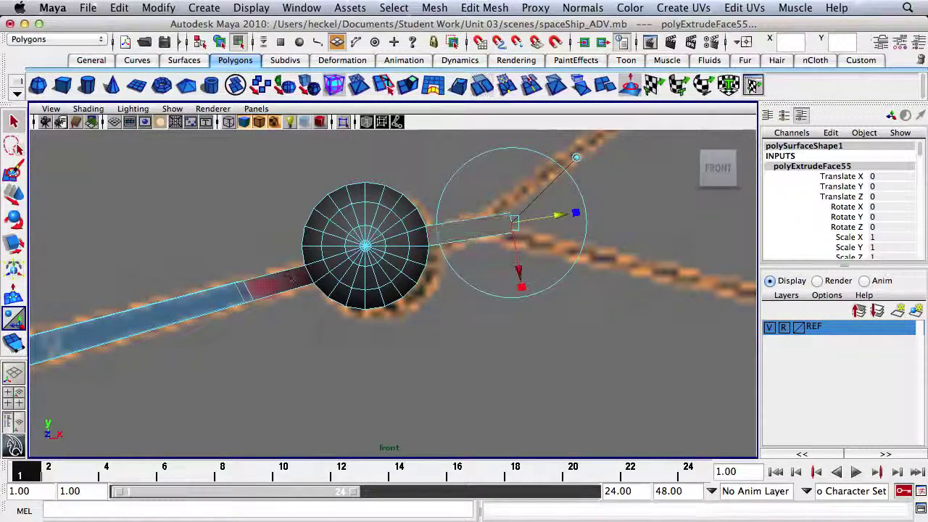
pyautogui.press('space')
pyautogui.press('space')
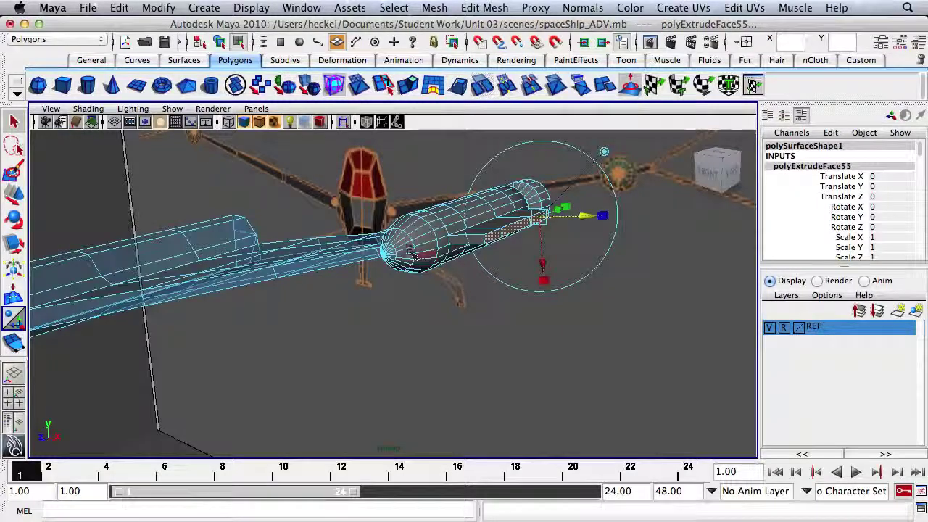
pyautogui.press('space')
pyautogui.press('space')
pyautogui.keyDown('alt'); pyautogui.moveTo(337, 229); pyautogui.dragTo(253, 227, button='middle'); pyautogui.keyUp('alt')
pyautogui.moveTo(457, 192)
pyautogui.mouseDown()
pyautogui.moveTo(426, 198)
pyautogui.moveTo(441, 200)
pyautogui.mouseUp()
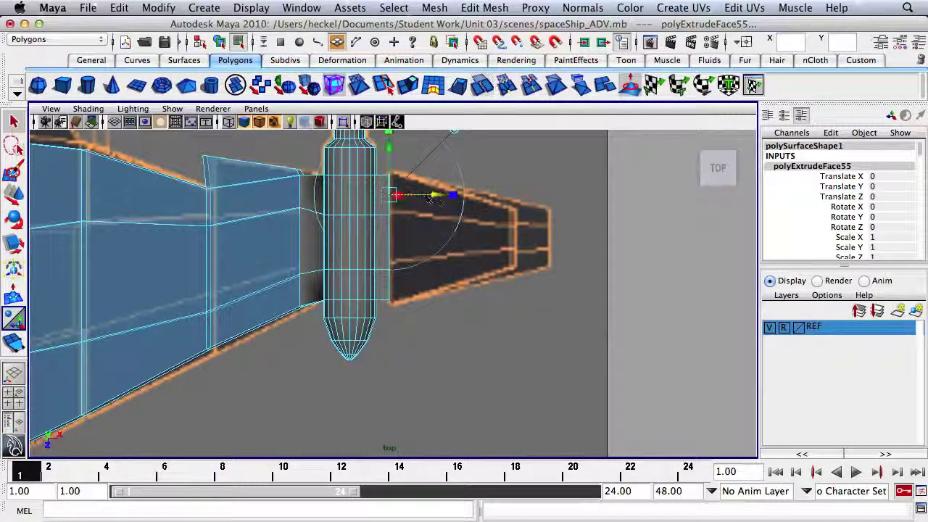
pyautogui.moveTo(389, 132); pyautogui.dragTo(404, 106)
# Step: Extrude the stub's end outward a short distance and scale its thickness down in the front view to form a tapered end
pyautogui.click(411, 83)
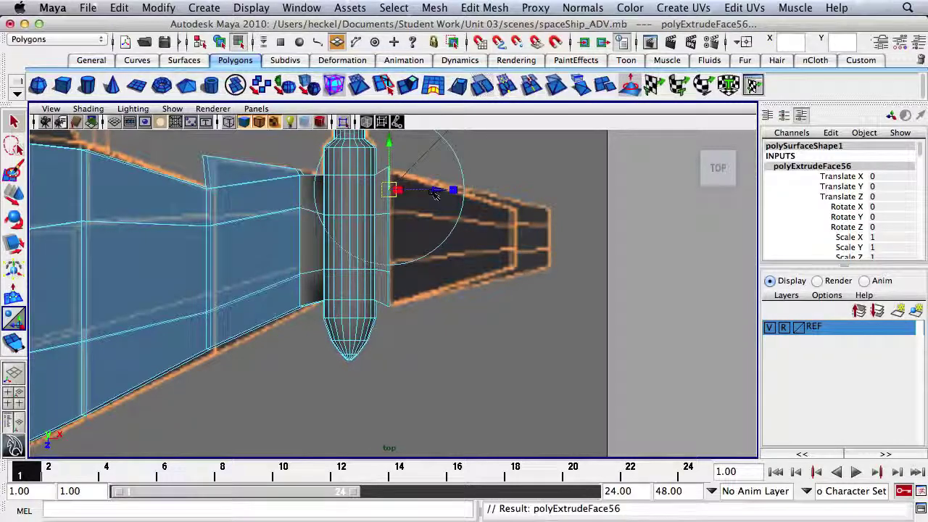
pyautogui.moveTo(436, 194); pyautogui.dragTo(444, 200)
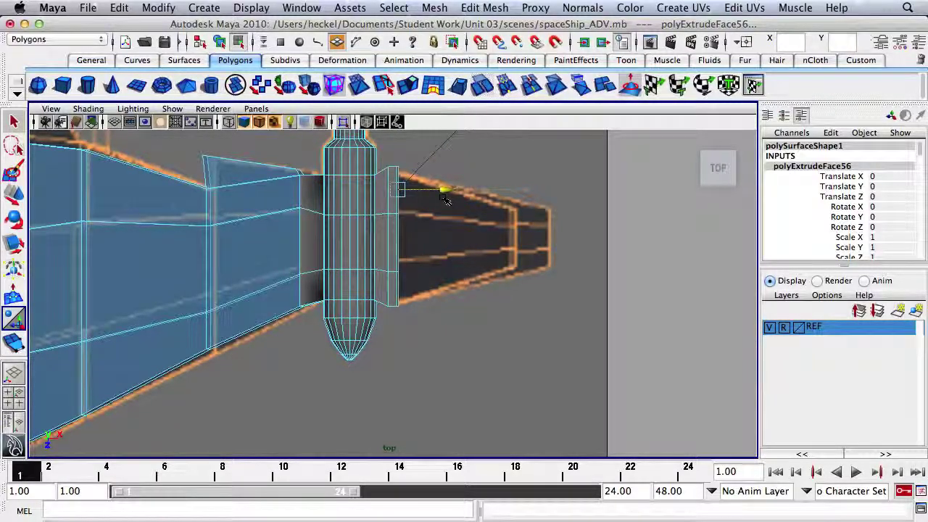
pyautogui.press('space')
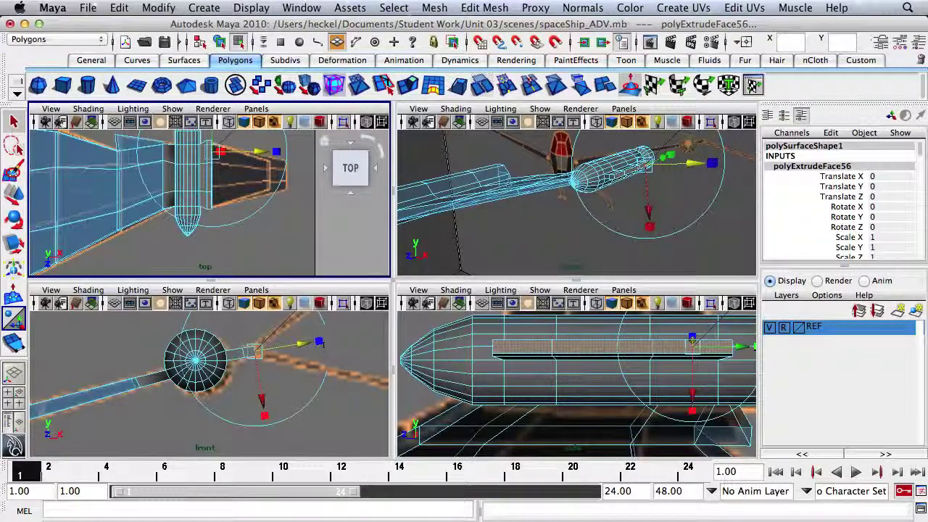
pyautogui.moveTo(264, 417); pyautogui.dragTo(262, 381)
pyautogui.moveTo(305, 343); pyautogui.dragTo(301, 345)
pyautogui.keyDown('alt'); pyautogui.moveTo(293, 348); pyautogui.dragTo(314, 367, button='right'); pyautogui.keyUp('alt')
pyautogui.keyDown('alt'); pyautogui.moveTo(272, 363); pyautogui.dragTo(226, 395, button='middle'); pyautogui.keyUp('alt')
pyautogui.keyDown('alt'); pyautogui.moveTo(226, 396); pyautogui.dragTo(290, 388, button='right'); pyautogui.keyUp('alt')
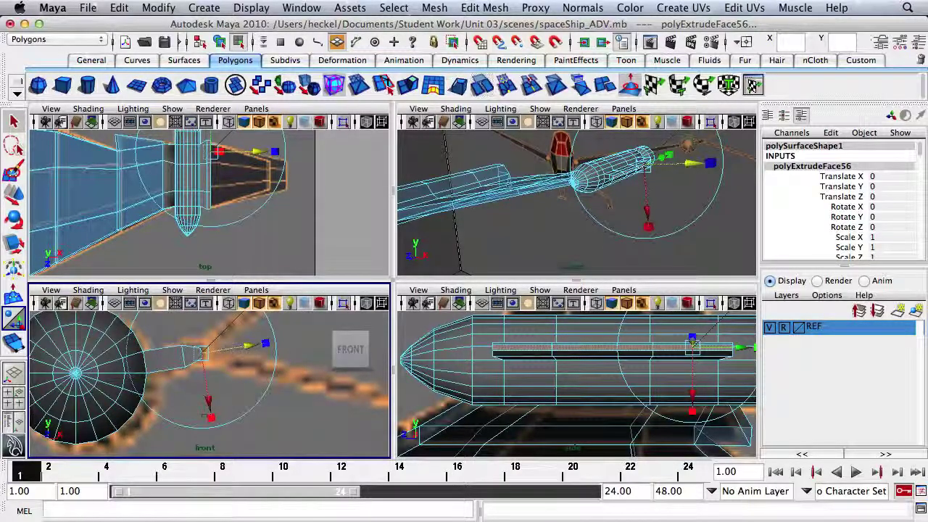
pyautogui.moveTo(213, 421); pyautogui.dragTo(210, 404)
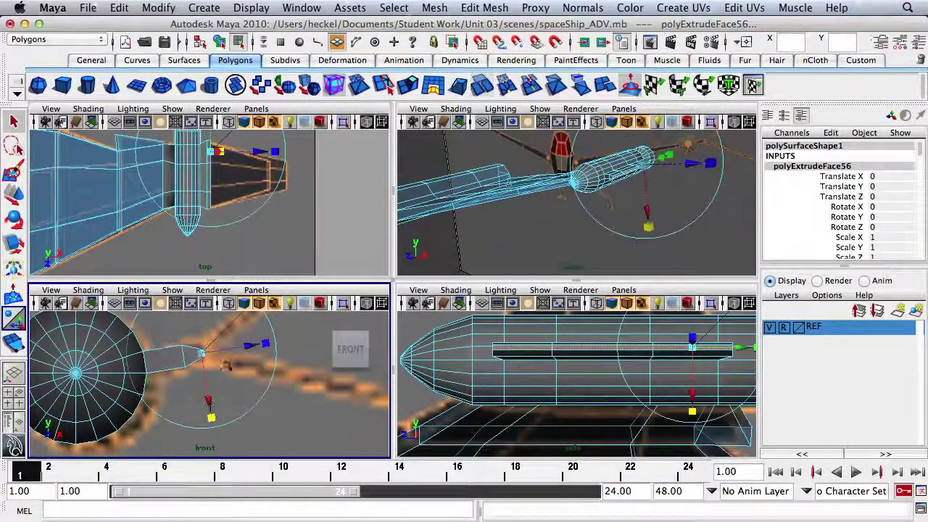
# Step: Extrude the upper and lower faces of the stub's tapered end outward to form two fins
pyautogui.keyDown('alt'); pyautogui.moveTo(528, 203); pyautogui.dragTo(503, 224); pyautogui.keyUp('alt')
pyautogui.keyDown('alt'); pyautogui.moveTo(503, 225); pyautogui.dragTo(549, 205, button='right'); pyautogui.keyUp('alt')
pyautogui.keyDown('alt'); pyautogui.moveTo(549, 204); pyautogui.dragTo(527, 203); pyautogui.keyUp('alt')
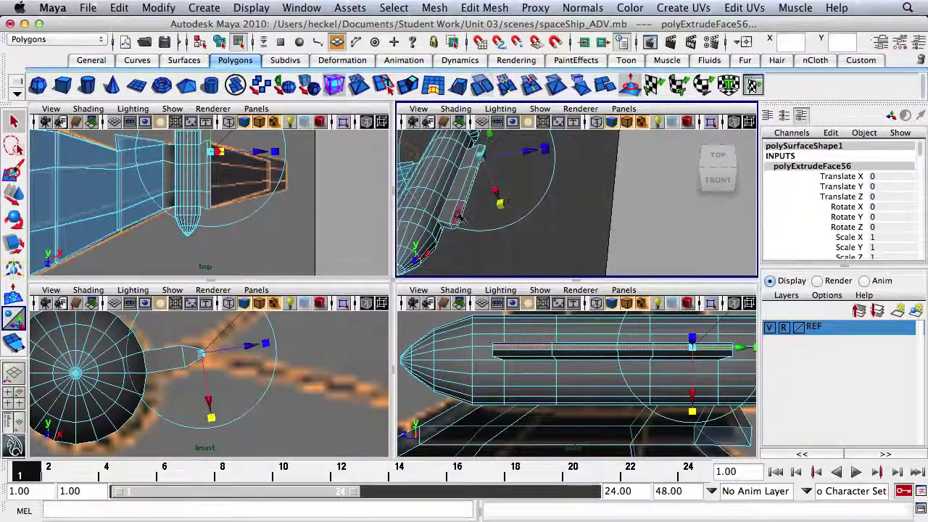
pyautogui.click(462, 216)
pyautogui.press('q')
pyautogui.keyDown('shift'); pyautogui.click(470, 190); pyautogui.keyUp('shift')
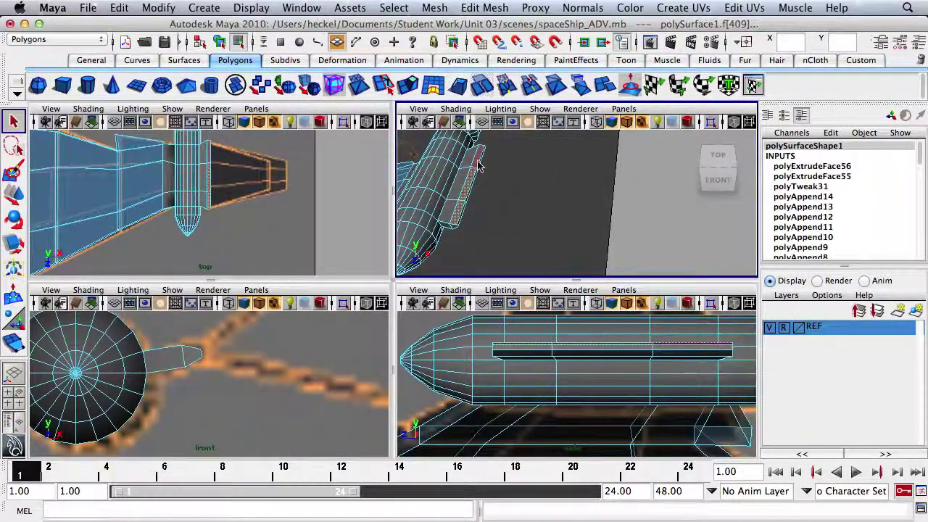
pyautogui.keyDown('alt'); pyautogui.moveTo(496, 237); pyautogui.dragTo(495, 203); pyautogui.keyUp('alt')
pyautogui.keyDown('shift'); pyautogui.click(428, 165); pyautogui.keyUp('shift')
pyautogui.keyDown('shift'); pyautogui.click(453, 171); pyautogui.keyUp('shift')
pyautogui.keyDown('shift'); pyautogui.click(468, 176); pyautogui.keyUp('shift')
pyautogui.click(409, 86)
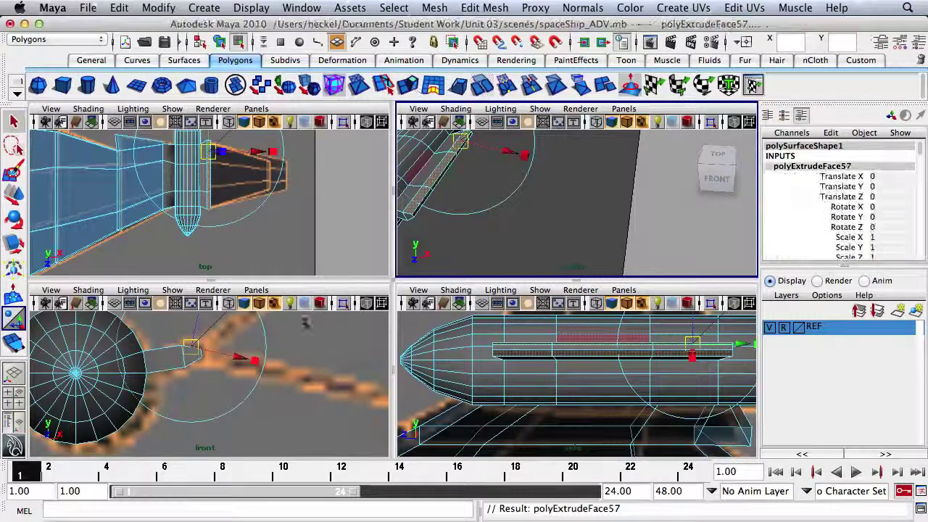
pyautogui.keyDown('alt'); pyautogui.moveTo(287, 374); pyautogui.dragTo(207, 366, button='right'); pyautogui.keyUp('alt')
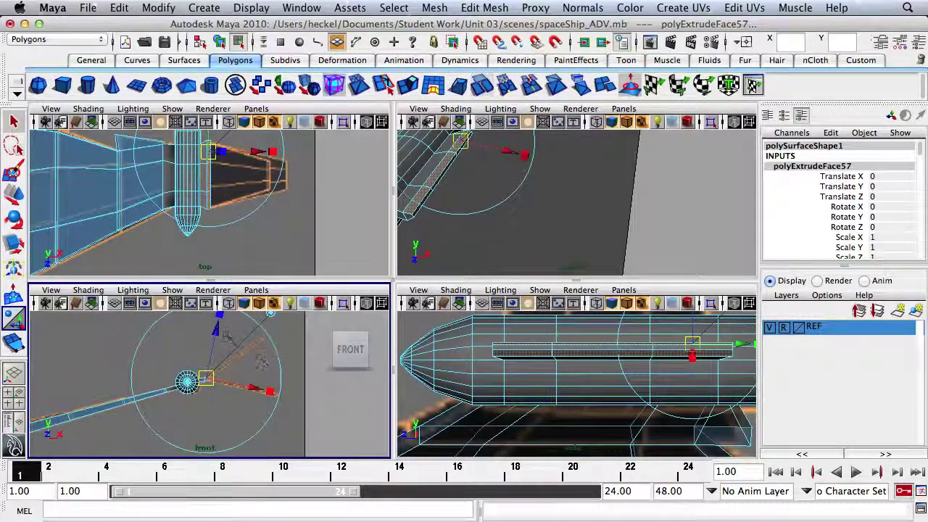
pyautogui.moveTo(217, 332); pyautogui.dragTo(244, 282)
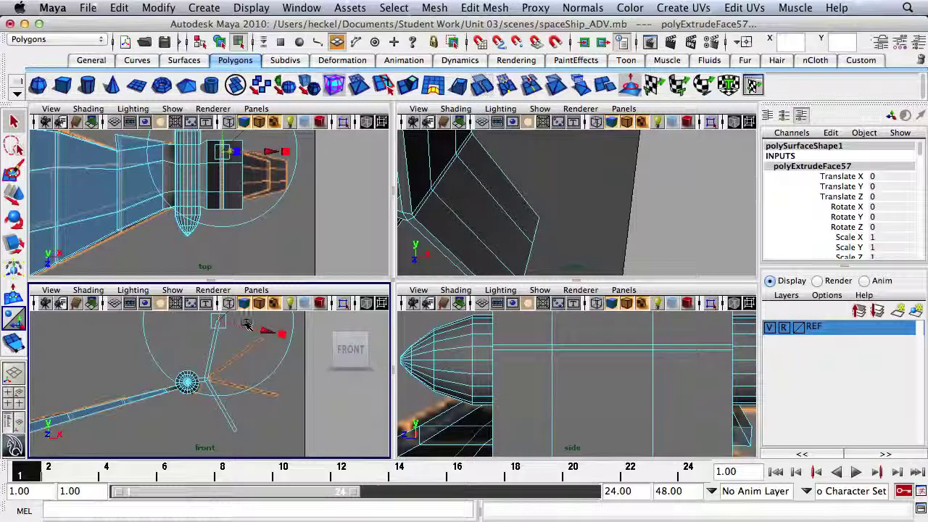
# Step: Move both fin ends outward and adjust their vertical spread against the reference in the front view
pyautogui.press('w')
pyautogui.moveTo(261, 381); pyautogui.dragTo(314, 376)
pyautogui.press('r')
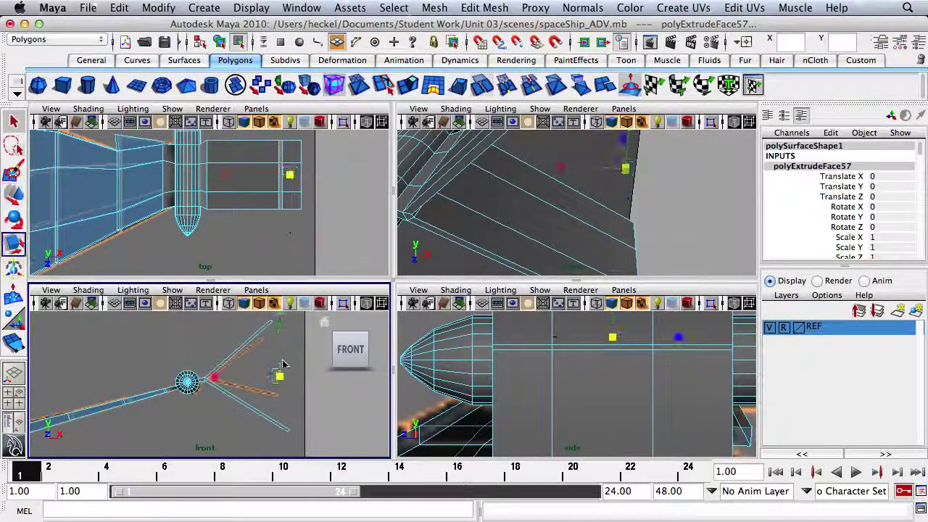
pyautogui.moveTo(281, 319)
pyautogui.mouseDown()
pyautogui.moveTo(281, 333)
pyautogui.moveTo(281, 323)
pyautogui.mouseUp()
pyautogui.keyDown('alt'); pyautogui.moveTo(256, 364); pyautogui.dragTo(220, 373, button='middle'); pyautogui.keyUp('alt')
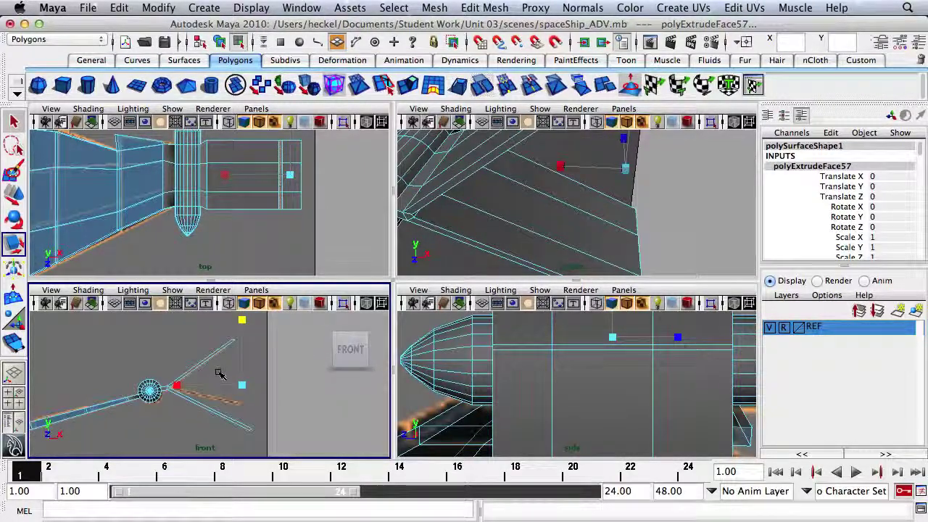
# Step: Move the vertices of each fin's tip in the front view onto the reference fin tips
pyautogui.moveTo(238, 422); pyautogui.dragTo(190, 250, button='right')
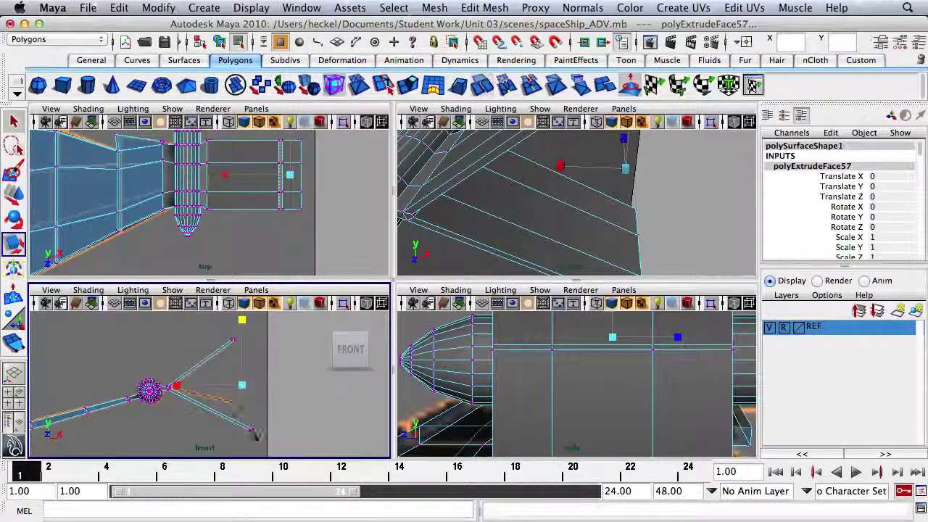
pyautogui.moveTo(243, 424)
pyautogui.mouseDown()
pyautogui.moveTo(258, 437)
pyautogui.moveTo(243, 410)
pyautogui.mouseUp()
pyautogui.press('w')
pyautogui.moveTo(226, 333)
pyautogui.mouseDown()
pyautogui.moveTo(245, 349)
pyautogui.moveTo(210, 356)
pyautogui.moveTo(223, 349)
pyautogui.mouseUp()
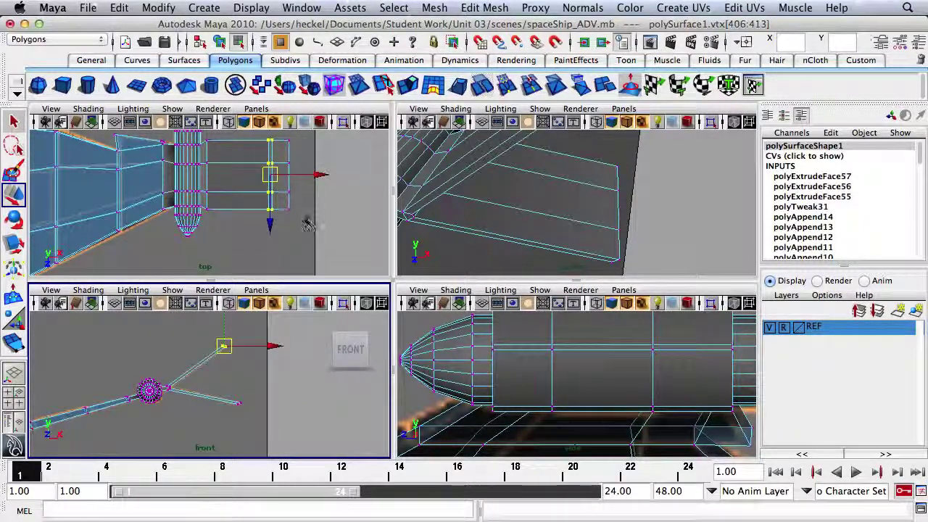
# Step: Scale the tip vertices of both fins narrower from front to back in the top view to taper the fins
pyautogui.keyDown('alt'); pyautogui.moveTo(286, 188); pyautogui.dragTo(261, 214, button='middle'); pyautogui.keyUp('alt')
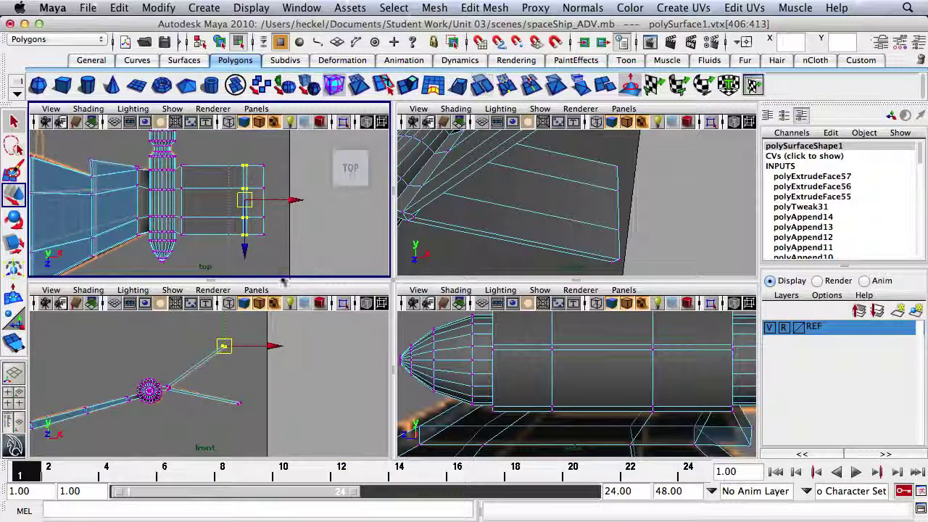
pyautogui.moveTo(284, 281); pyautogui.dragTo(284, 279)
pyautogui.press('r')
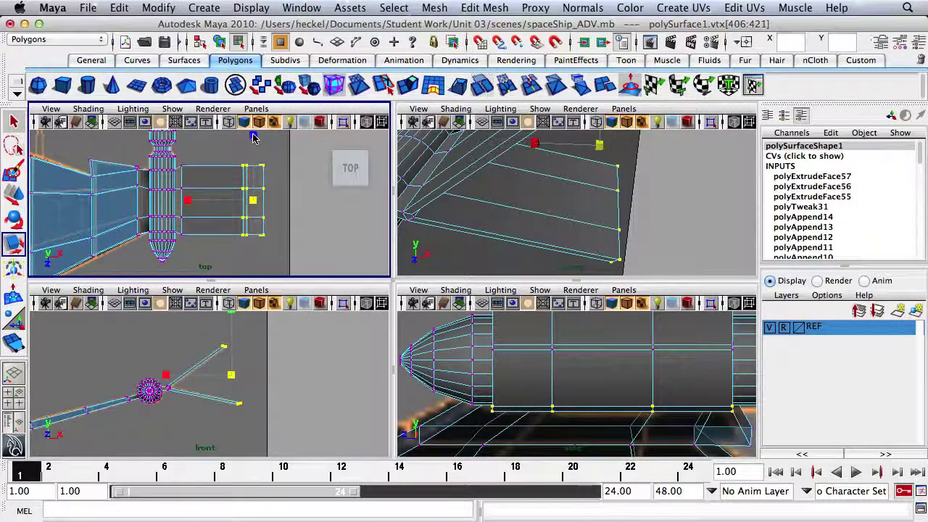
pyautogui.moveTo(253, 136); pyautogui.dragTo(248, 175)
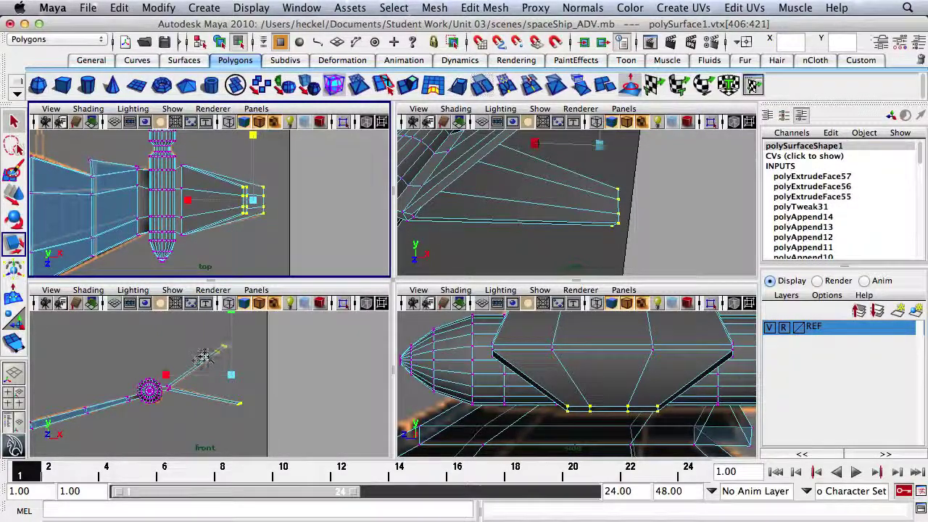
# Step: Rotate the tip vertices of the upper and lower fins in the front view so each end squares with its fin
pyautogui.keyDown('alt'); pyautogui.moveTo(205, 357); pyautogui.dragTo(194, 363, button='middle'); pyautogui.keyUp('alt')
pyautogui.keyDown('alt'); pyautogui.moveTo(194, 363); pyautogui.dragTo(358, 375, button='right'); pyautogui.keyUp('alt')
pyautogui.keyDown('alt'); pyautogui.moveTo(211, 376); pyautogui.dragTo(204, 404, button='middle'); pyautogui.keyUp('alt')
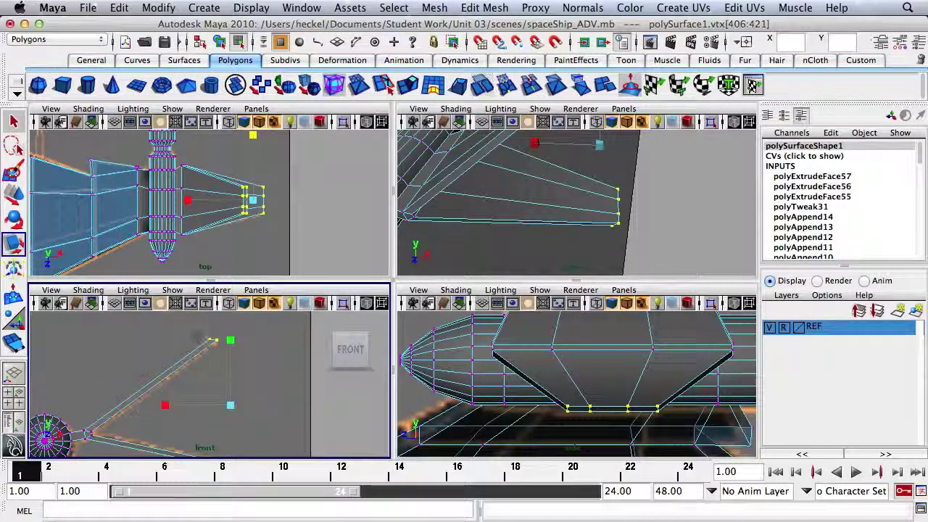
pyautogui.moveTo(198, 332); pyautogui.dragTo(228, 345)
pyautogui.press('e')
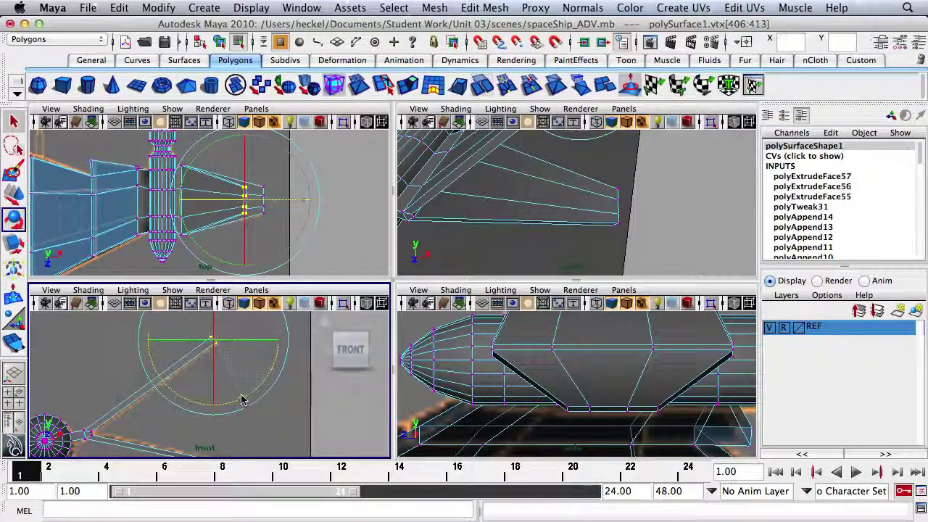
pyautogui.keyDown('alt'); pyautogui.moveTo(243, 400); pyautogui.dragTo(231, 326, button='middle'); pyautogui.keyUp('alt')
pyautogui.moveTo(219, 383); pyautogui.dragTo(257, 422)
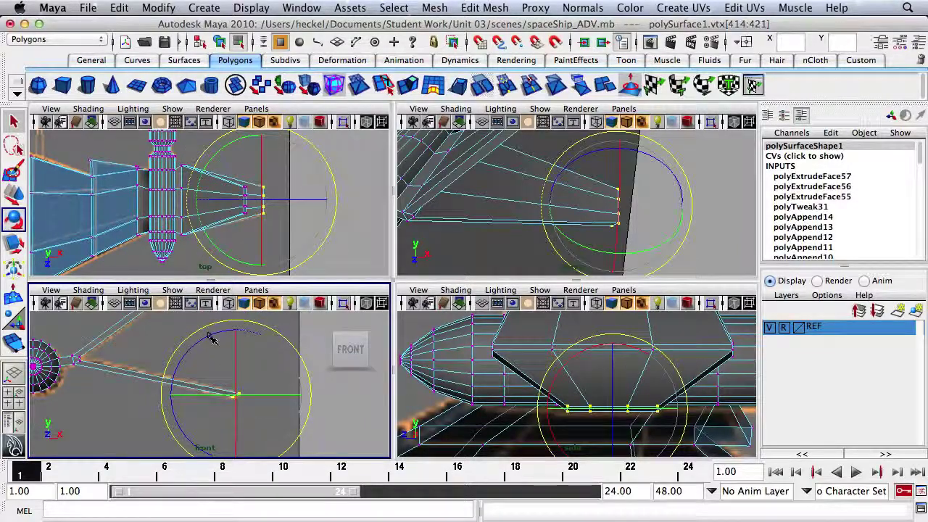
pyautogui.moveTo(210, 340); pyautogui.dragTo(156, 368)
pyautogui.click(155, 345)
# Step: Examine the shape of the two tapered fins and the pod in the perspective view
pyautogui.keyDown('alt'); pyautogui.moveTo(224, 355); pyautogui.dragTo(159, 358, button='right'); pyautogui.keyUp('alt')
pyautogui.press('space')
pyautogui.keyDown('alt'); pyautogui.moveTo(551, 201); pyautogui.dragTo(298, 206, button='right'); pyautogui.keyUp('alt')
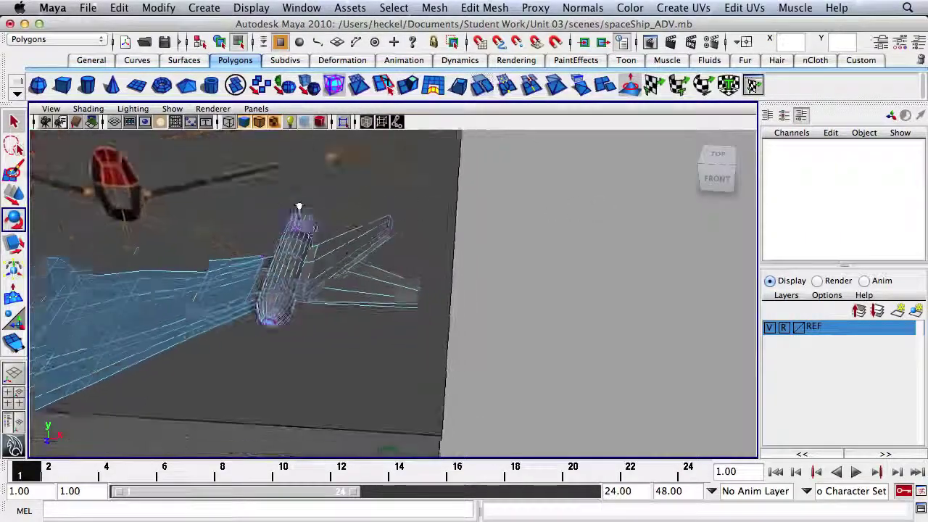
pyautogui.keyDown('alt'); pyautogui.moveTo(298, 206); pyautogui.dragTo(467, 181, button='middle'); pyautogui.keyUp('alt')
pyautogui.keyDown('alt'); pyautogui.moveTo(467, 181); pyautogui.dragTo(436, 217, button='right'); pyautogui.keyUp('alt')
pyautogui.moveTo(464, 232)
pyautogui.keyDown('alt'); pyautogui.mouseDown()
pyautogui.moveTo(314, 263)
pyautogui.moveTo(499, 243)
pyautogui.moveTo(469, 237)
pyautogui.mouseUp(); pyautogui.keyUp('alt')
pyautogui.press('space')
pyautogui.press('space')
# Step: Move all vertices of the two fins and their root slightly upward in the front view
pyautogui.keyDown('alt'); pyautogui.moveTo(225, 347); pyautogui.dragTo(303, 239, button='middle'); pyautogui.keyUp('alt')
pyautogui.keyDown('alt'); pyautogui.moveTo(273, 261); pyautogui.dragTo(472, 266, button='right'); pyautogui.keyUp('alt')
pyautogui.keyDown('alt'); pyautogui.moveTo(404, 259); pyautogui.dragTo(341, 338, button='middle'); pyautogui.keyUp('alt')
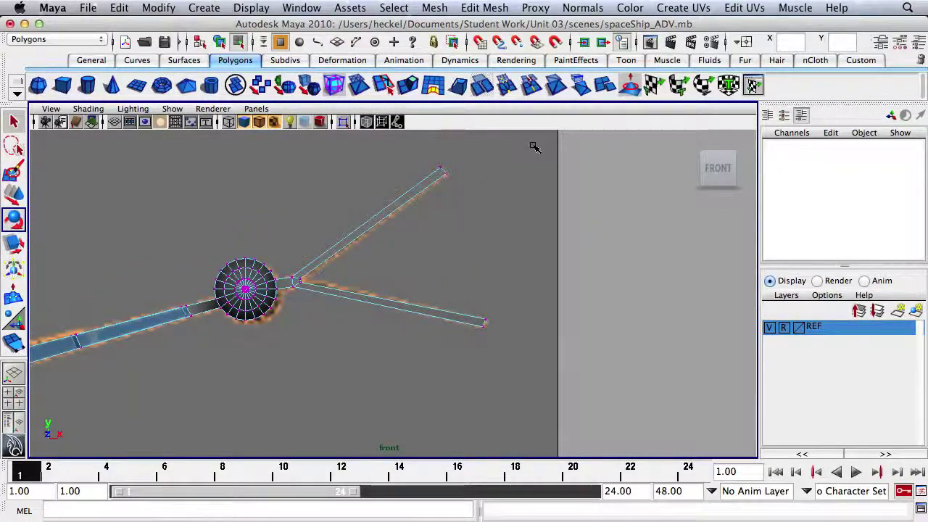
pyautogui.moveTo(289, 390); pyautogui.dragTo(287, 388)
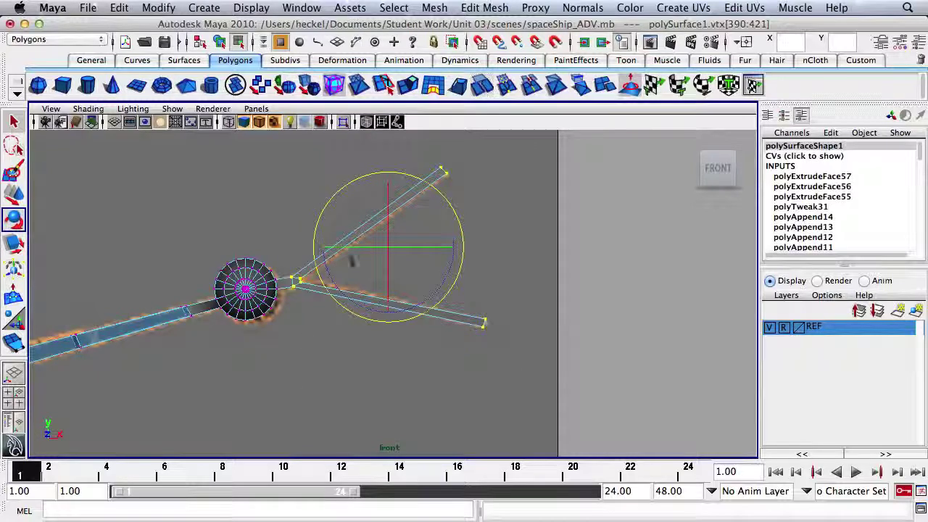
pyautogui.press('w')
pyautogui.keyDown('alt'); pyautogui.moveTo(351, 298); pyautogui.dragTo(356, 270, button='middle'); pyautogui.keyUp('alt')
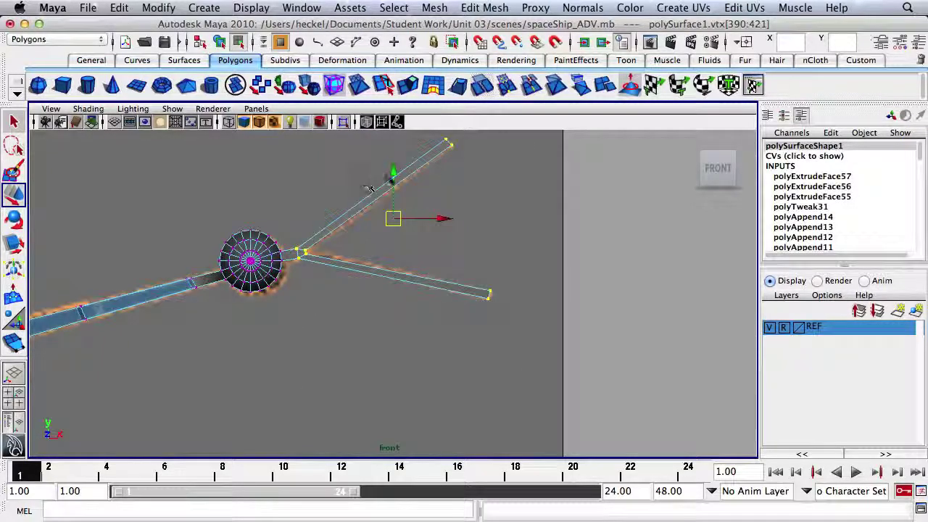
pyautogui.moveTo(397, 175); pyautogui.dragTo(397, 173)
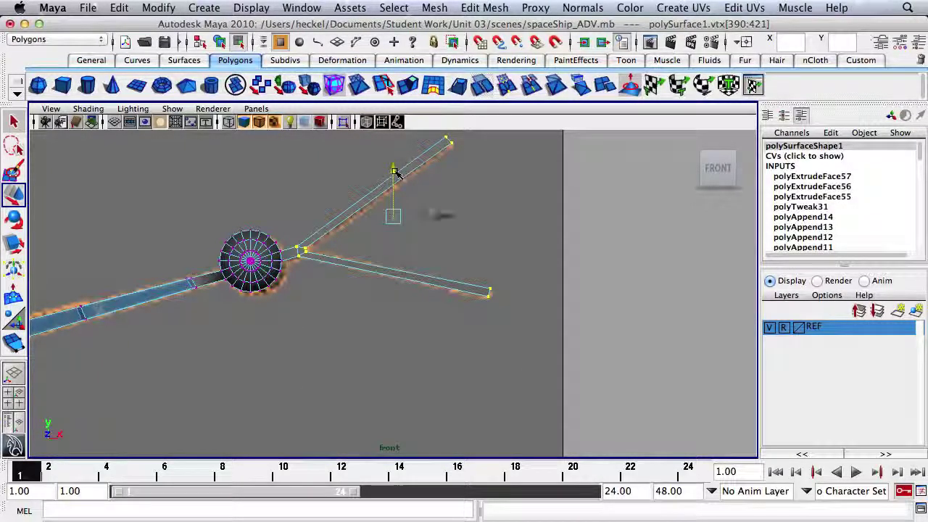
# Step: Move all vertices of the wingtip pod and both fins slightly upward in the front view to match the reference
pyautogui.keyDown('alt'); pyautogui.moveTo(341, 267); pyautogui.dragTo(354, 222, button='middle'); pyautogui.keyUp('alt')
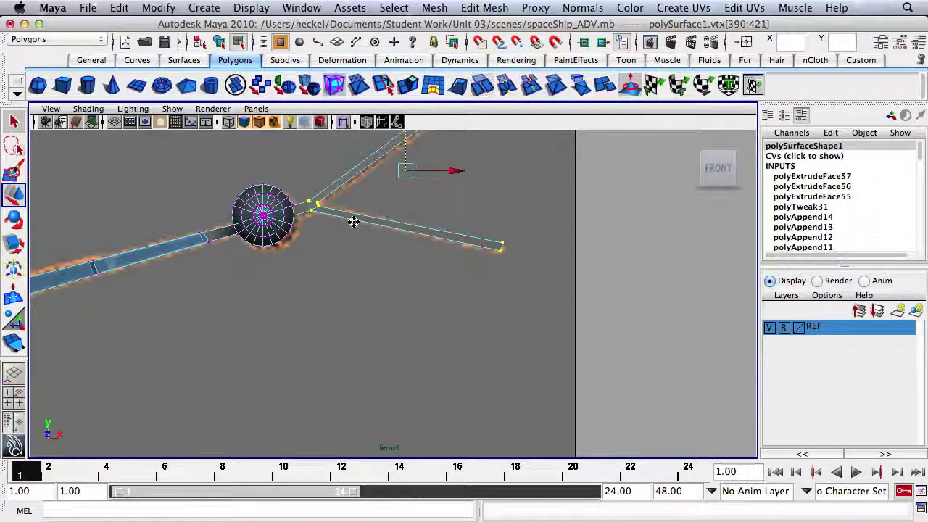
pyautogui.keyDown('alt'); pyautogui.moveTo(377, 240); pyautogui.dragTo(321, 226, button='right'); pyautogui.keyUp('alt')
pyautogui.keyDown('alt'); pyautogui.moveTo(401, 237); pyautogui.dragTo(360, 240, button='right'); pyautogui.keyUp('alt')
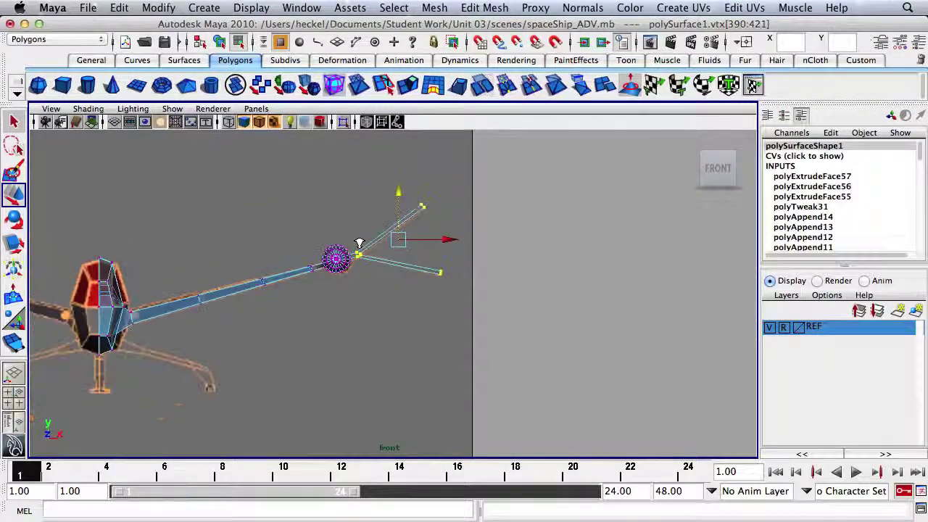
pyautogui.click(377, 289)
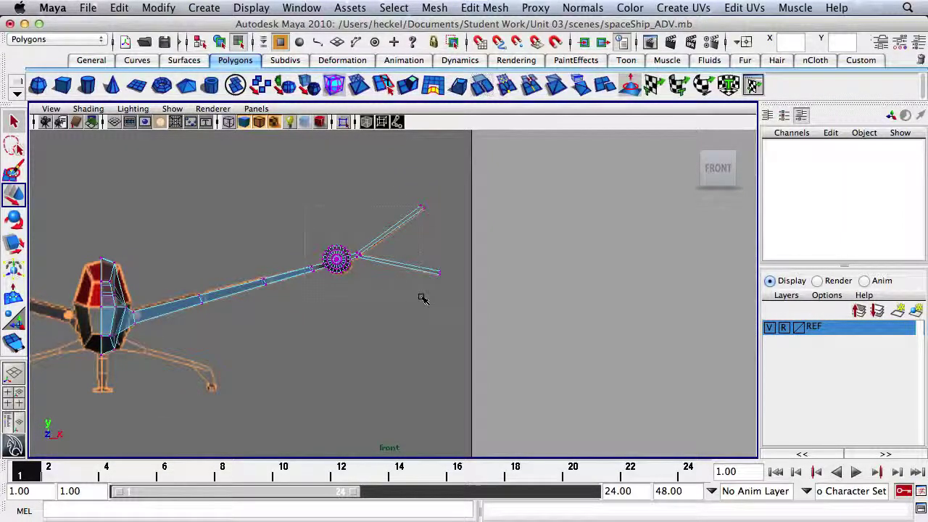
pyautogui.moveTo(421, 297); pyautogui.dragTo(422, 297)
pyautogui.keyDown('shift'); pyautogui.moveTo(492, 163); pyautogui.dragTo(469, 200); pyautogui.keyUp('shift')
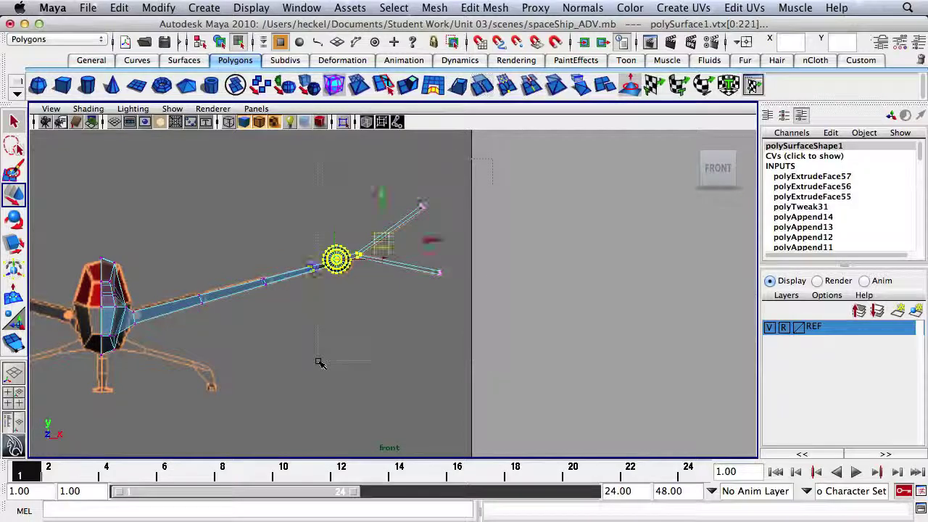
pyautogui.keyDown('alt'); pyautogui.moveTo(319, 362); pyautogui.dragTo(678, 285, button='right'); pyautogui.keyUp('alt')
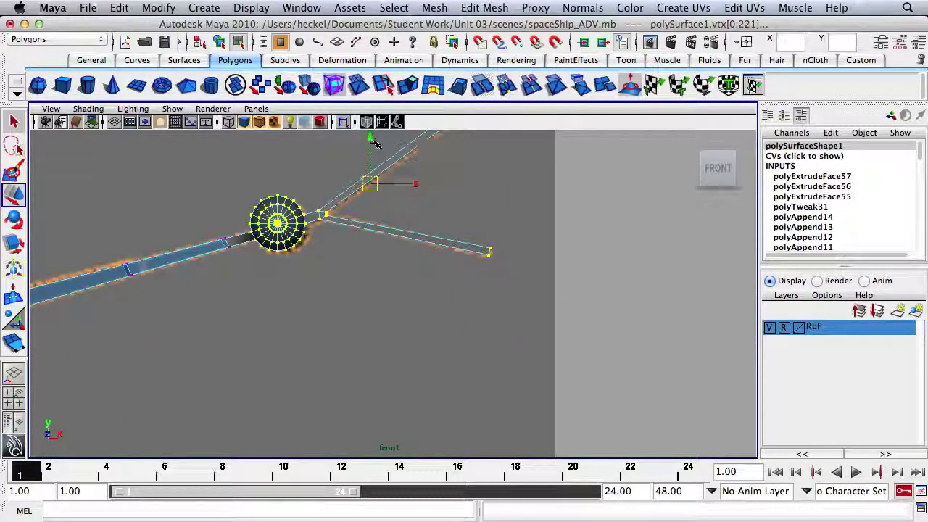
pyautogui.moveTo(372, 140); pyautogui.dragTo(372, 138)
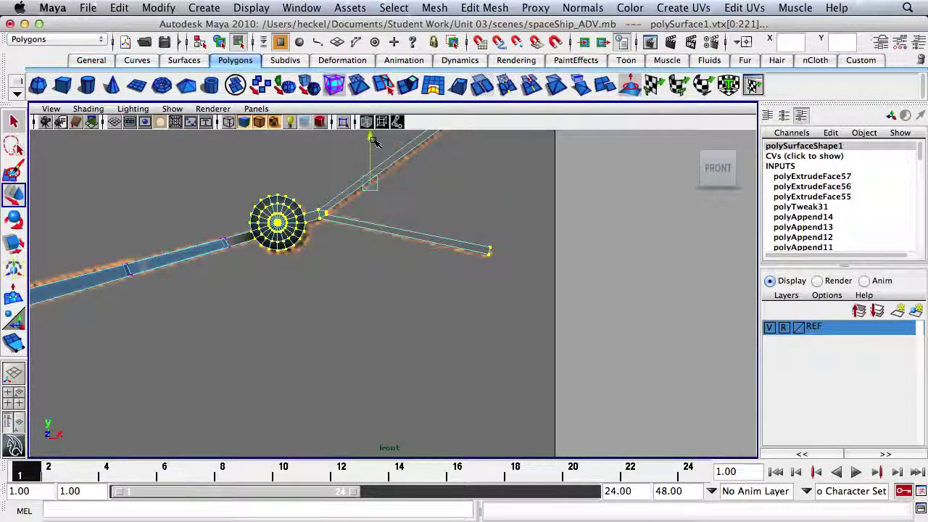
pyautogui.click(348, 268)
# Step: Insert a lengthwise edge loop through the rear fuselage, between its centre line and the wing side
pyautogui.keyDown('alt'); pyautogui.moveTo(427, 265); pyautogui.dragTo(372, 257, button='right'); pyautogui.keyUp('alt')
pyautogui.press('space')
pyautogui.press('space')
pyautogui.keyDown('alt'); pyautogui.moveTo(440, 216); pyautogui.dragTo(263, 271); pyautogui.keyUp('alt')
pyautogui.keyDown('alt'); pyautogui.moveTo(263, 271); pyautogui.dragTo(363, 284, button='right'); pyautogui.keyUp('alt')
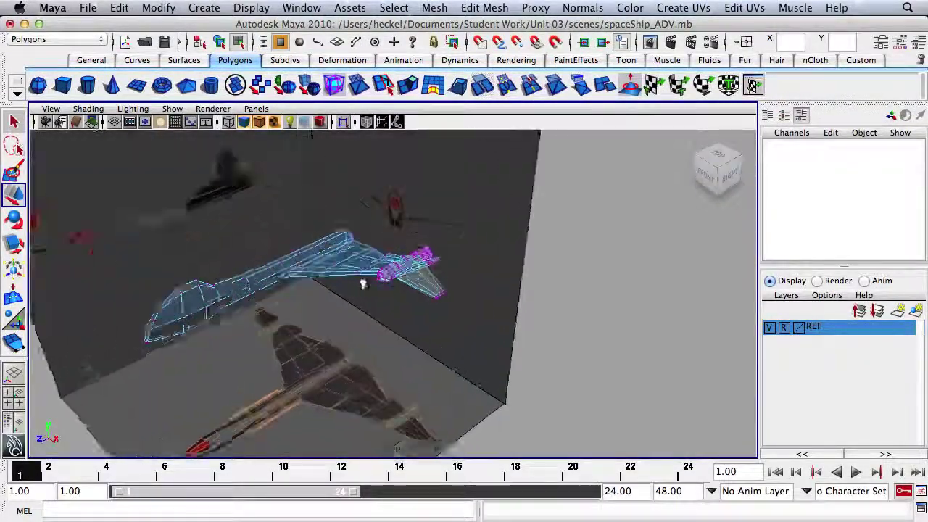
pyautogui.keyDown('alt'); pyautogui.moveTo(363, 283); pyautogui.dragTo(314, 283); pyautogui.keyUp('alt')
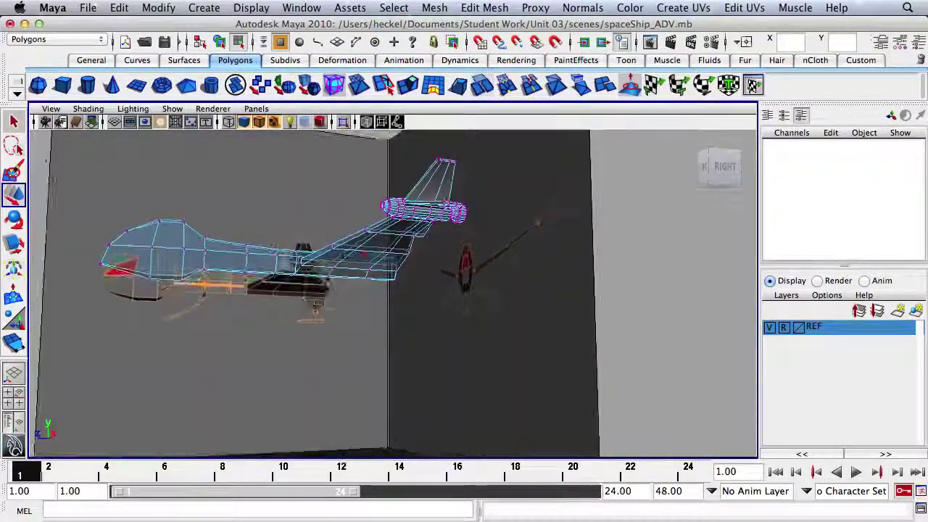
pyautogui.moveTo(345, 244); pyautogui.dragTo(352, 292, button='right')
pyautogui.keyDown('alt'); pyautogui.moveTo(353, 295); pyautogui.dragTo(331, 279); pyautogui.keyUp('alt')
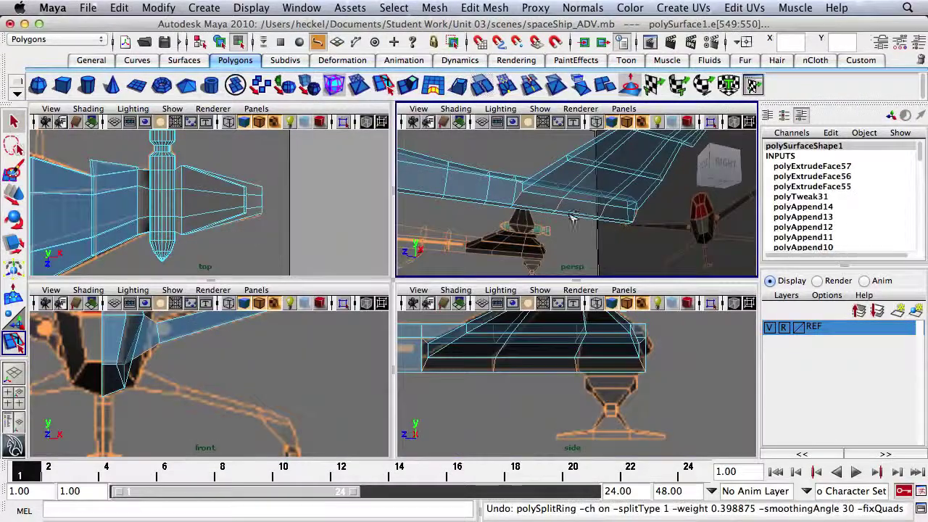
pyautogui.keyDown('alt'); pyautogui.moveTo(572, 218); pyautogui.dragTo(490, 235); pyautogui.keyUp('alt')
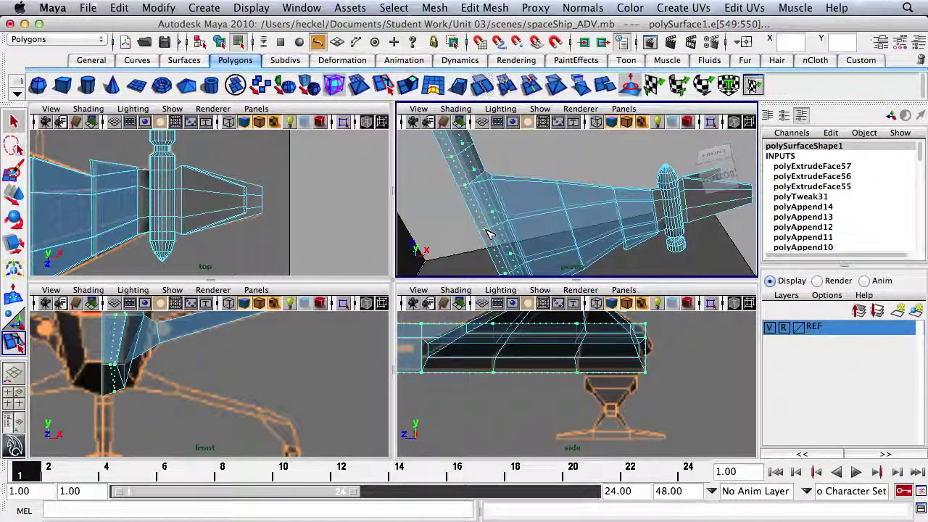
pyautogui.click(489, 234)
pyautogui.moveTo(564, 196)
pyautogui.keyDown('alt'); pyautogui.mouseDown()
pyautogui.moveTo(516, 217)
pyautogui.moveTo(537, 190)
pyautogui.moveTo(575, 206)
pyautogui.mouseUp(); pyautogui.keyUp('alt')
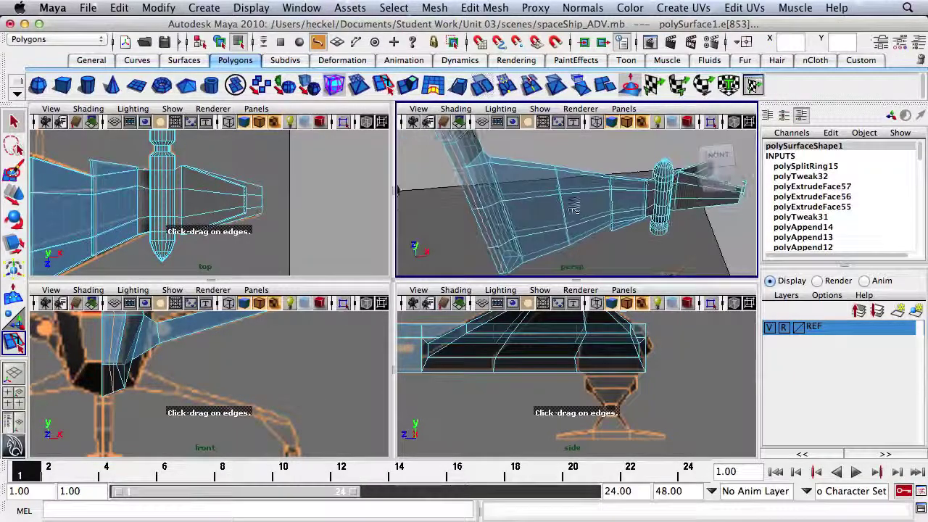
# Step: Select the narrow rear face on the fuselage underside above the reference landing leg and apply Extrude to it
pyautogui.press('q')
pyautogui.rightClick(501, 261)
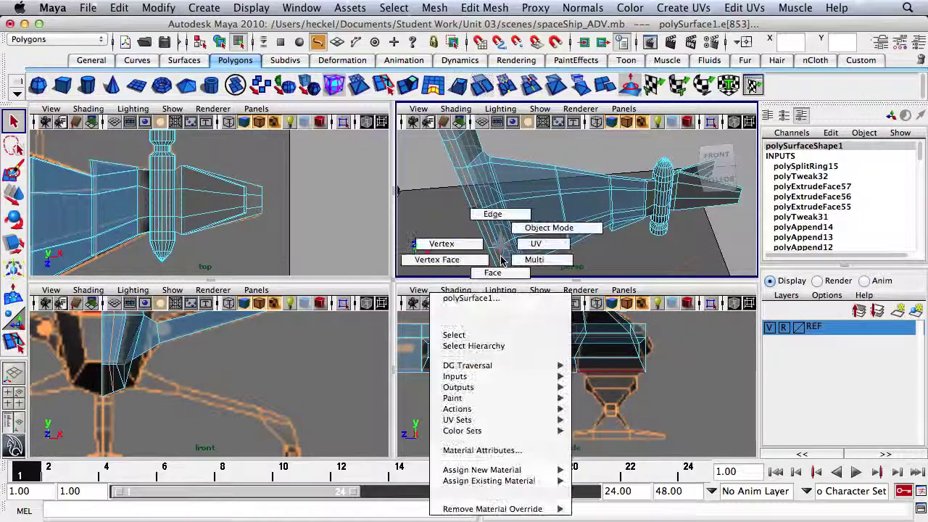
pyautogui.click(506, 274)
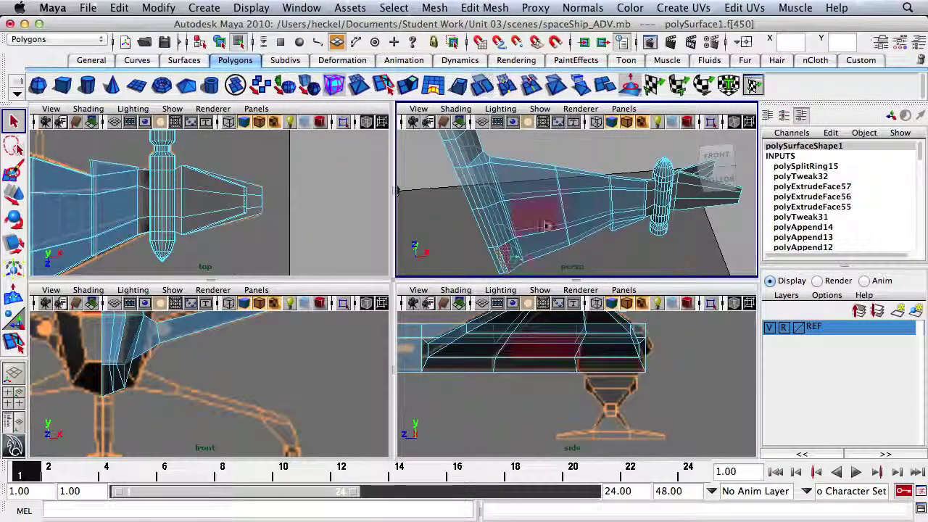
pyautogui.keyDown('alt'); pyautogui.moveTo(544, 226); pyautogui.dragTo(534, 265); pyautogui.keyUp('alt')
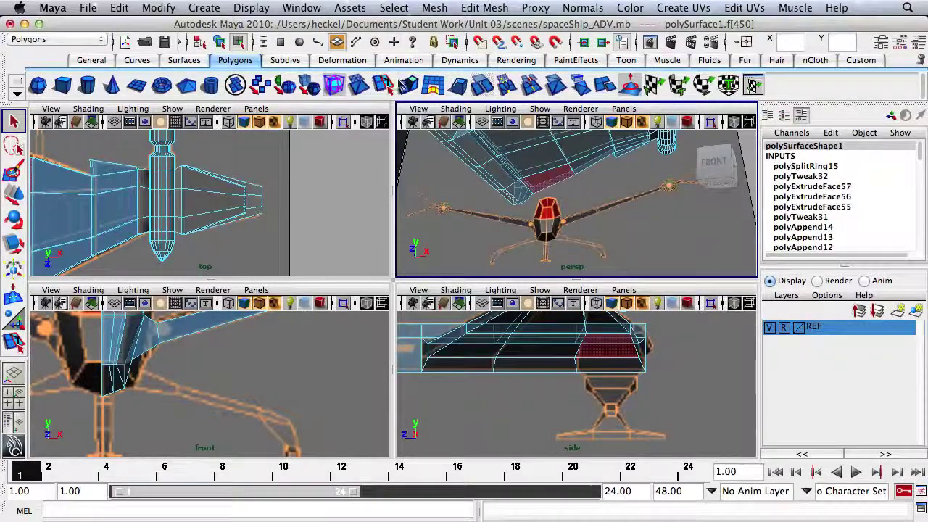
pyautogui.click(401, 84)
pyautogui.moveTo(166, 366); pyautogui.dragTo(204, 368)
pyautogui.moveTo(163, 390); pyautogui.dragTo(159, 423)
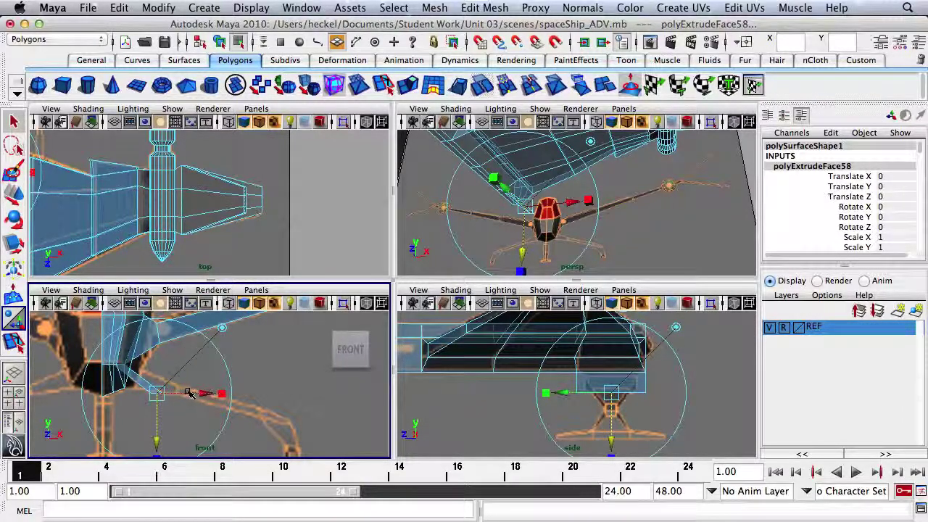
pyautogui.hotkey('ctrl', 'z')
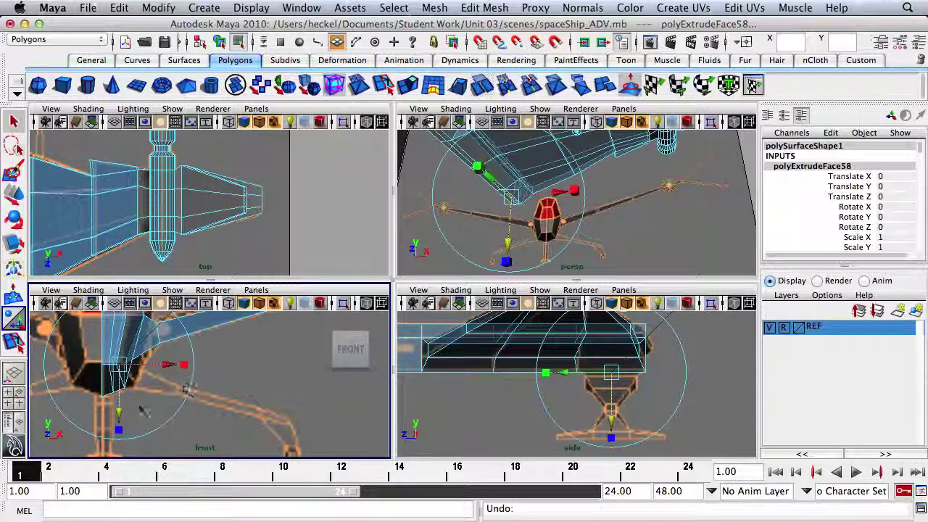
# Step: Pull the extruded underside face a short way down, taper it front to back in the side view, and adjust it in the front view
pyautogui.moveTo(507, 241); pyautogui.dragTo(509, 248)
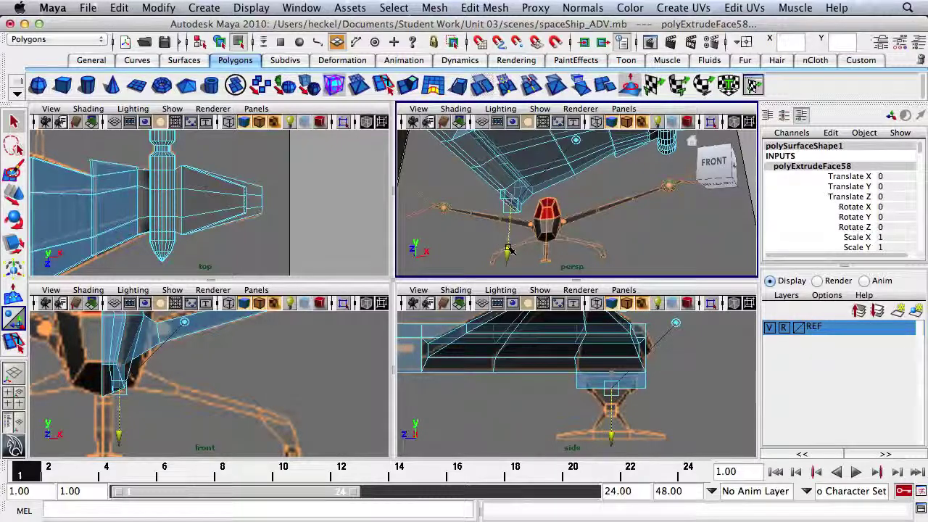
pyautogui.click(509, 250)
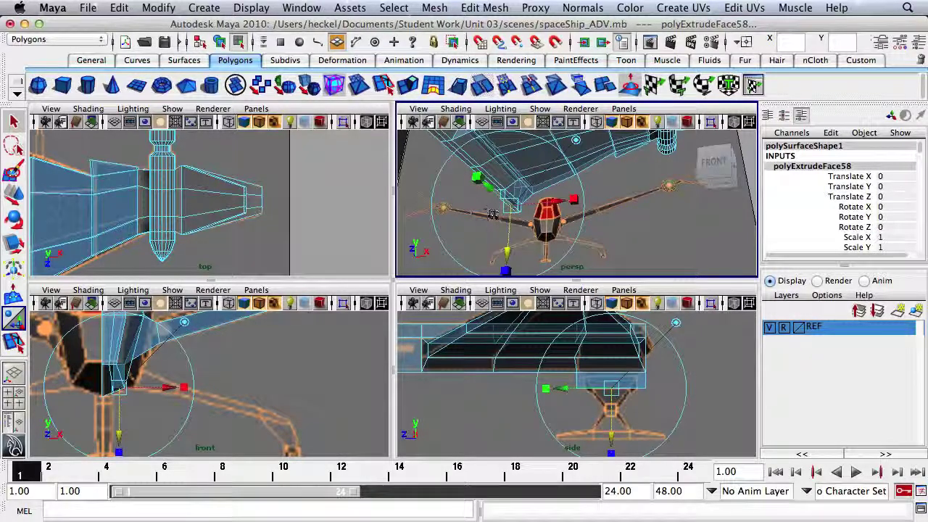
pyautogui.moveTo(547, 389); pyautogui.dragTo(564, 391)
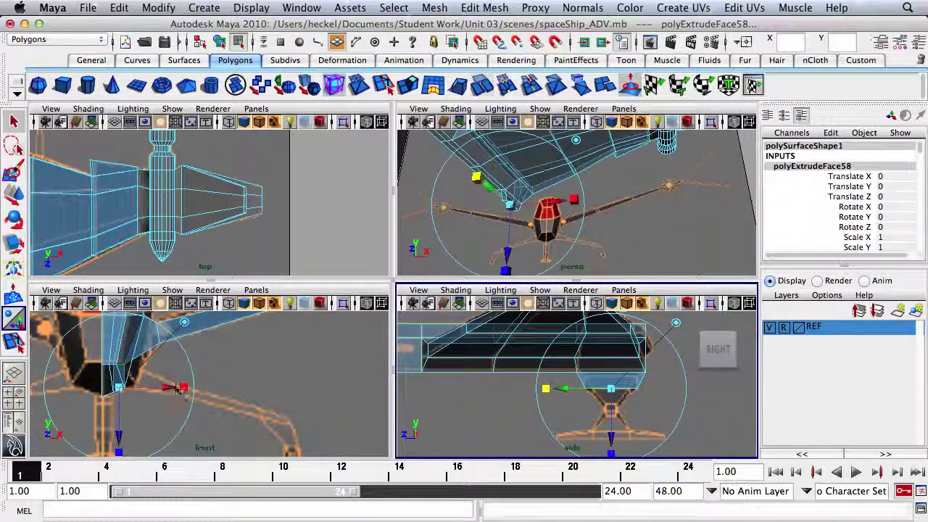
pyautogui.moveTo(174, 388); pyautogui.dragTo(180, 389)
# Step: Extrude the outward side face of the new underside block outward and down along the start of the reference landing leg
pyautogui.keyDown('alt'); pyautogui.moveTo(576, 199); pyautogui.dragTo(495, 180); pyautogui.keyUp('alt')
pyautogui.press('q')
pyautogui.click(501, 189)
pyautogui.keyDown('alt'); pyautogui.moveTo(542, 203); pyautogui.dragTo(548, 200); pyautogui.keyUp('alt')
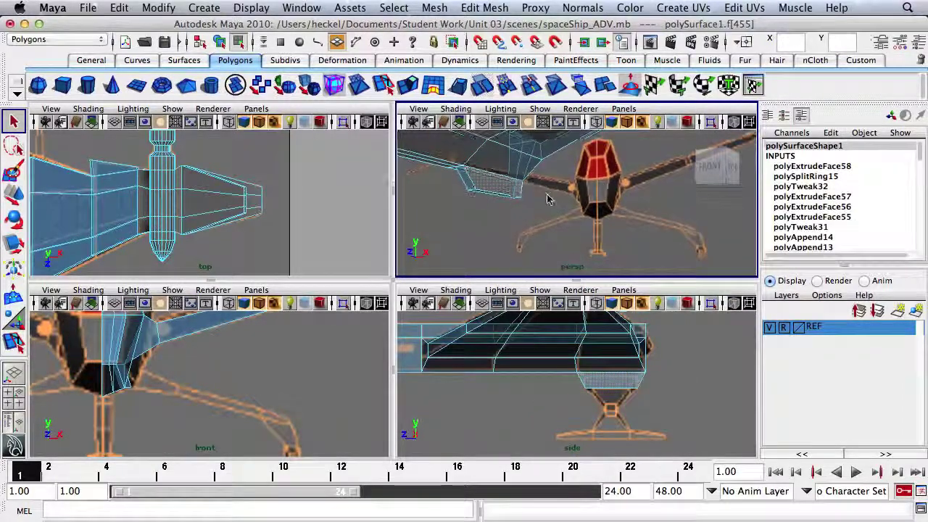
pyautogui.click(401, 80)
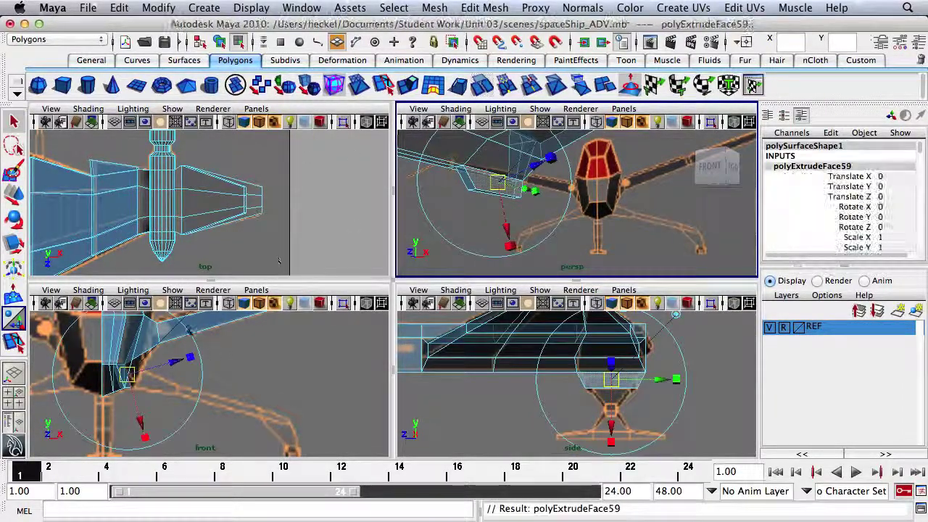
pyautogui.moveTo(174, 361); pyautogui.dragTo(203, 353)
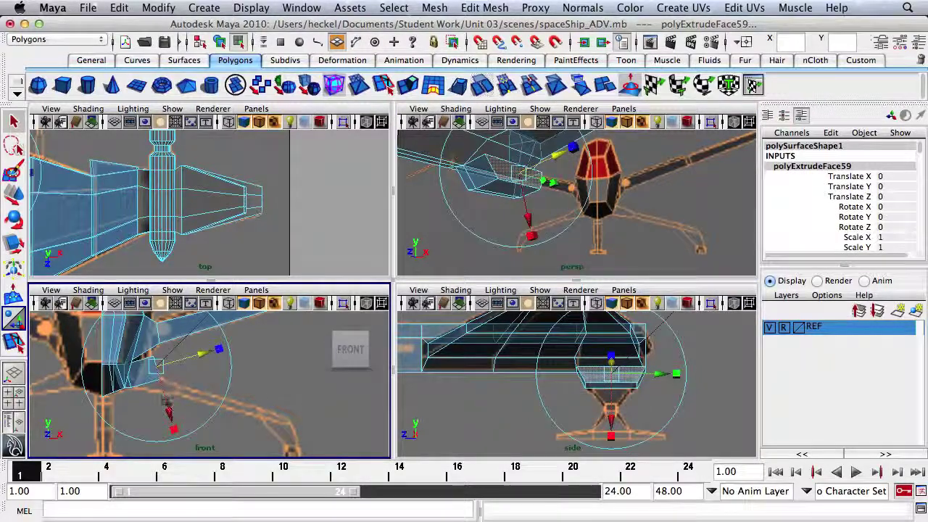
pyautogui.moveTo(167, 403); pyautogui.dragTo(172, 418)
pyautogui.moveTo(190, 373); pyautogui.dragTo(205, 370)
pyautogui.moveTo(181, 408); pyautogui.dragTo(183, 417)
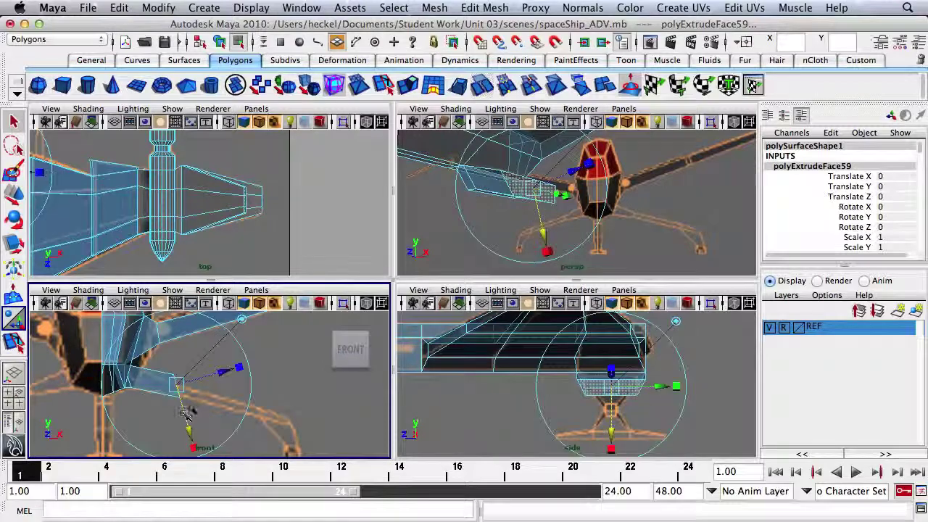
# Step: Thin and rotate the leg section's end face in the front view, and lower it slightly onto the reference leg
pyautogui.click(188, 435)
pyautogui.press('e')
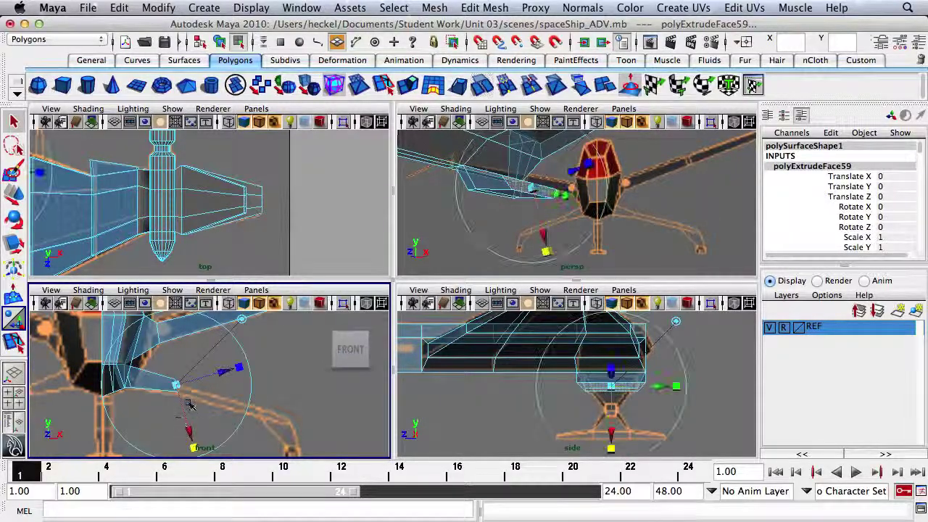
pyautogui.moveTo(220, 338); pyautogui.dragTo(222, 363)
pyautogui.press('w')
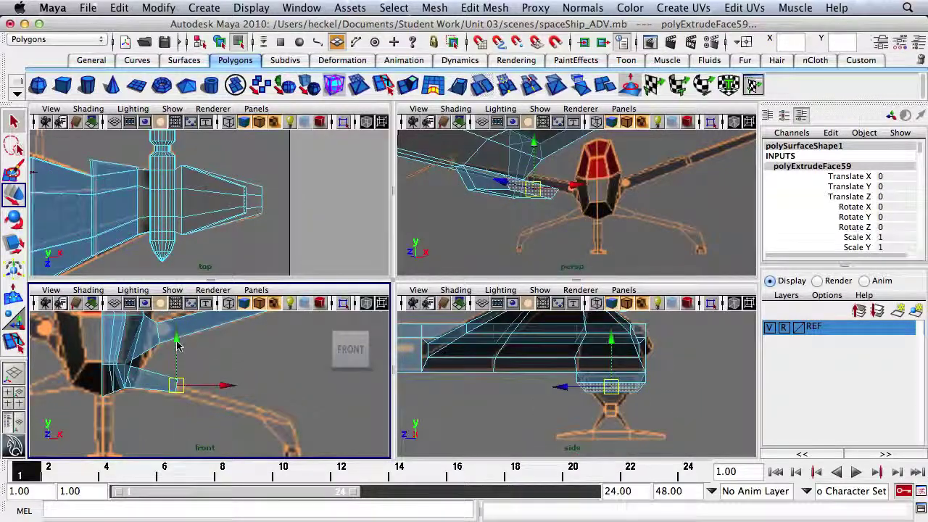
pyautogui.moveTo(177, 343); pyautogui.dragTo(177, 348)
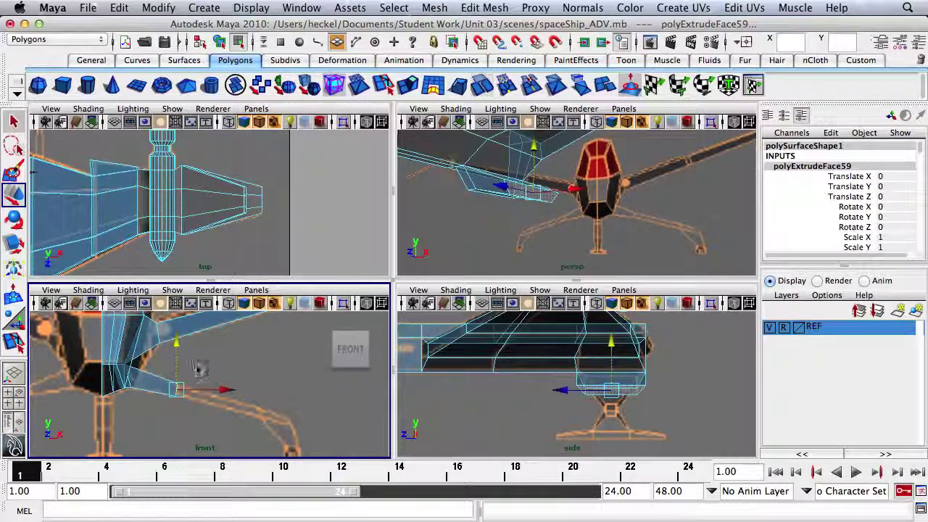
# Step: Scale the leg section's end face narrower from front to back in the side view
pyautogui.keyDown('alt'); pyautogui.click(561, 358); pyautogui.keyUp('alt')
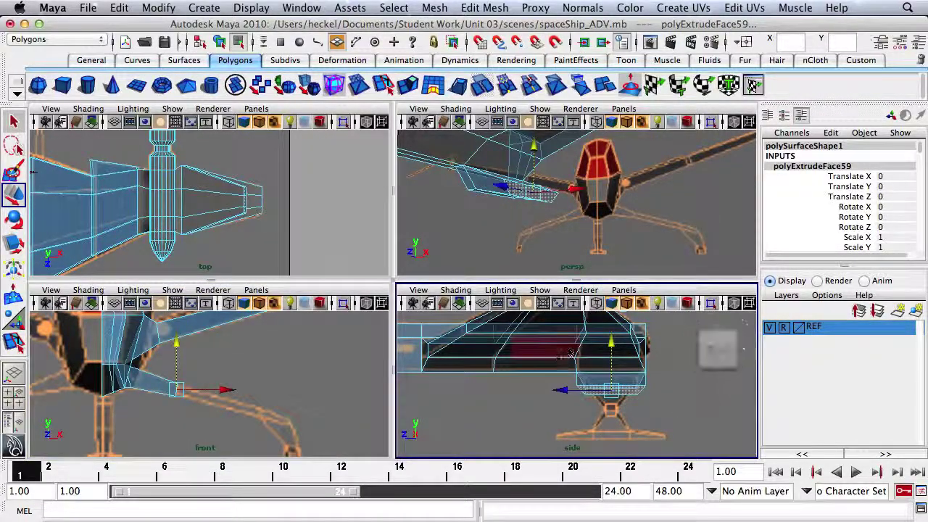
pyautogui.keyDown('alt'); pyautogui.moveTo(518, 205); pyautogui.dragTo(651, 161); pyautogui.keyUp('alt')
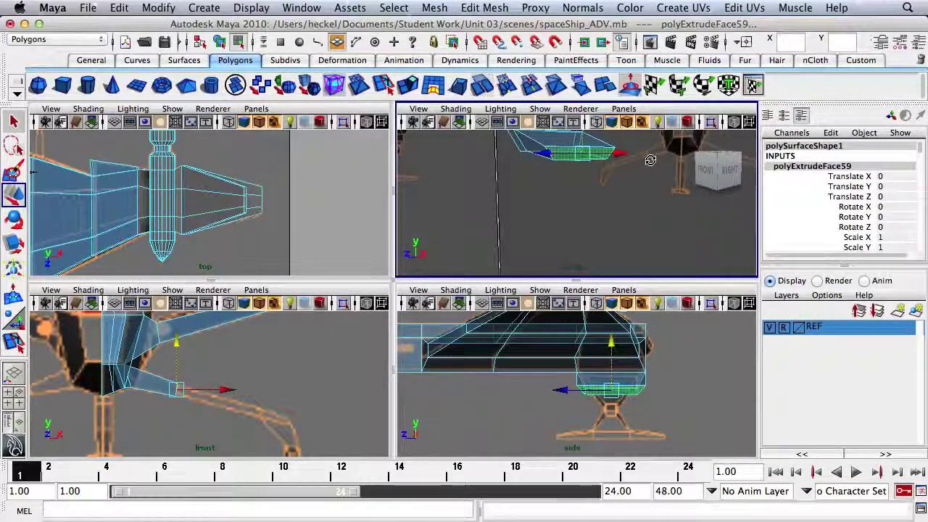
pyautogui.press('r')
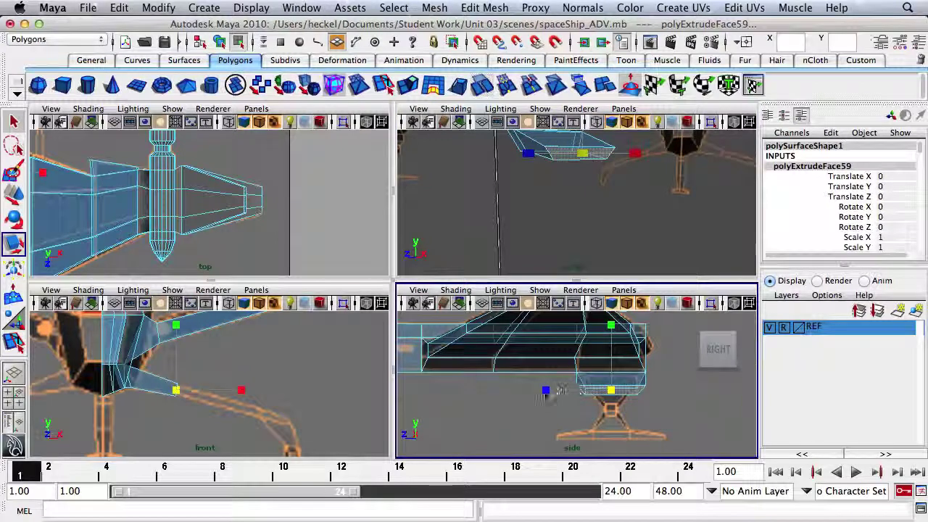
pyautogui.moveTo(546, 392); pyautogui.dragTo(569, 392)
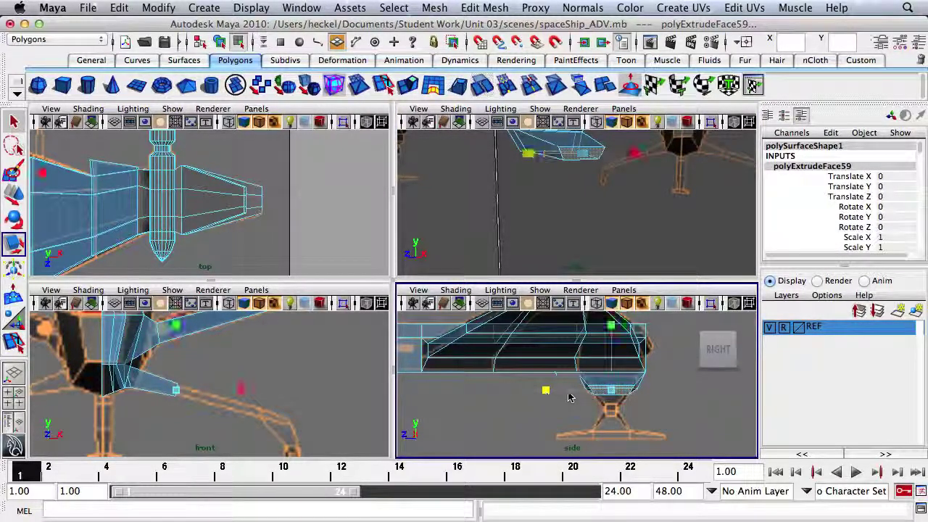
# Step: Extrude the leg's end face outward and down to the reference leg's bend, and scale the end smaller in width and thickness
pyautogui.click(405, 86)
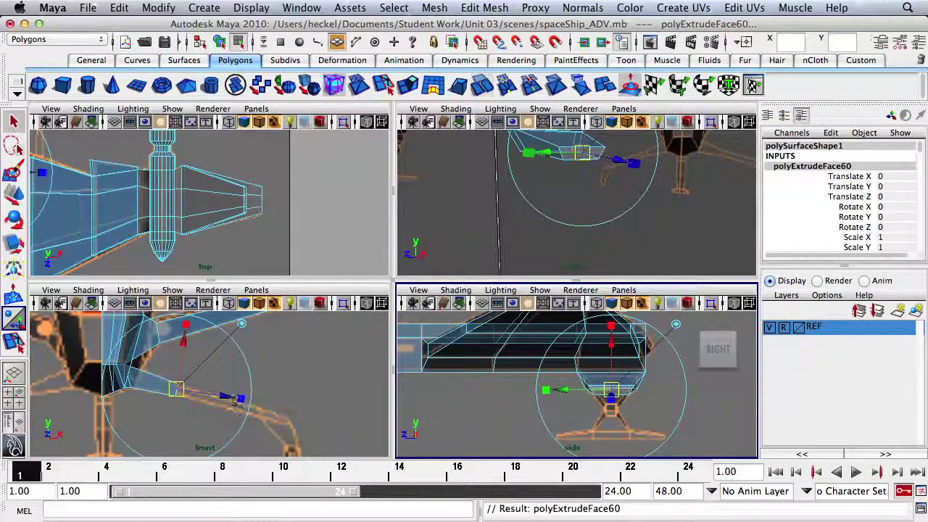
pyautogui.moveTo(228, 397); pyautogui.dragTo(308, 402)
pyautogui.moveTo(264, 358); pyautogui.dragTo(264, 366)
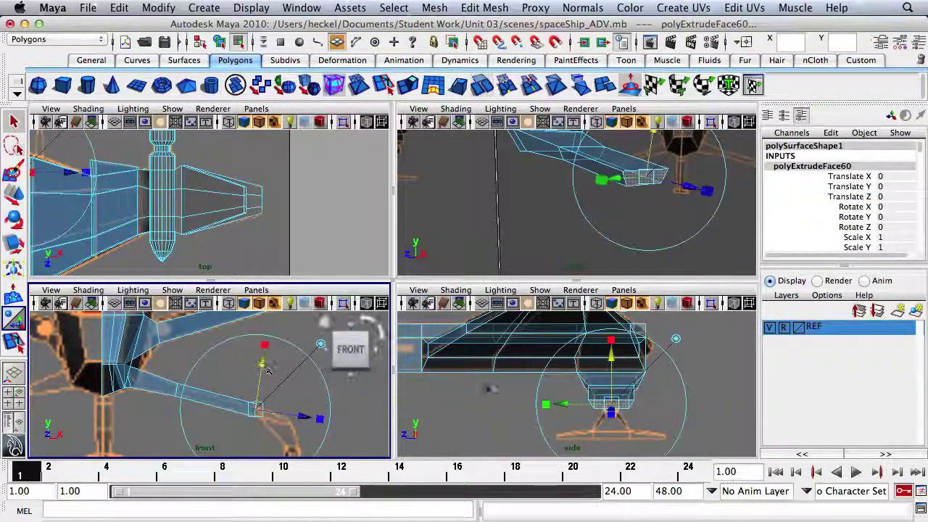
pyautogui.moveTo(548, 405); pyautogui.dragTo(599, 404)
pyautogui.moveTo(264, 355); pyautogui.dragTo(266, 351)
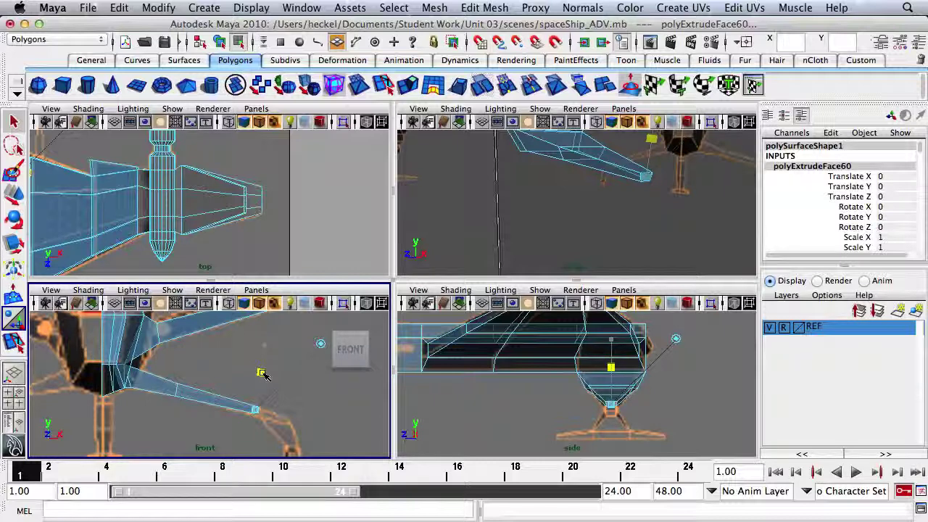
pyautogui.moveTo(262, 372); pyautogui.dragTo(262, 372)
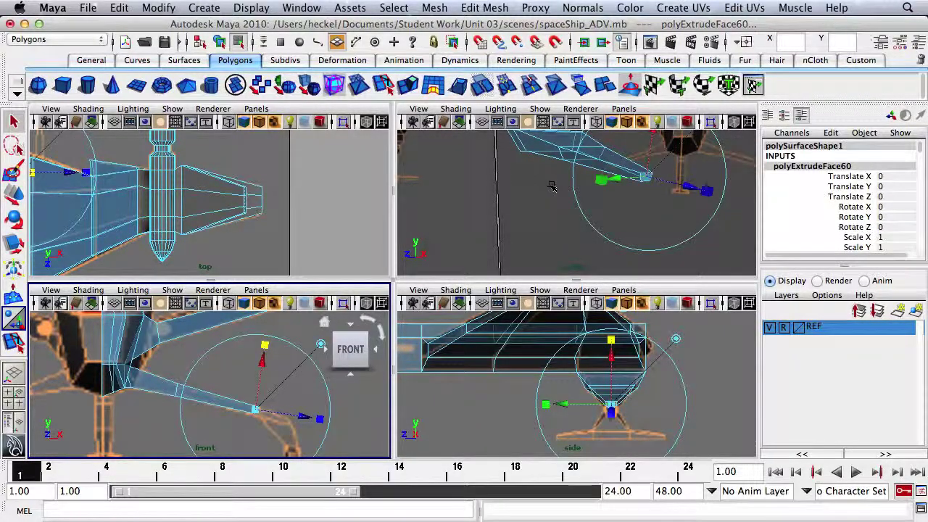
pyautogui.keyDown('alt'); pyautogui.moveTo(553, 184); pyautogui.dragTo(512, 198); pyautogui.keyUp('alt')
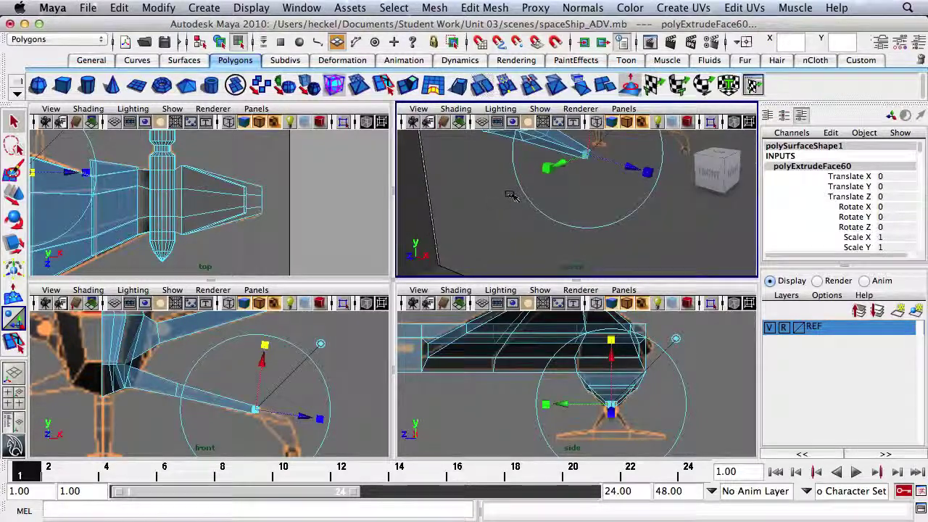
# Step: Extrude the leg's end face a short distance outward in the front view, and lower the new end onto the reference leg
pyautogui.click(406, 85)
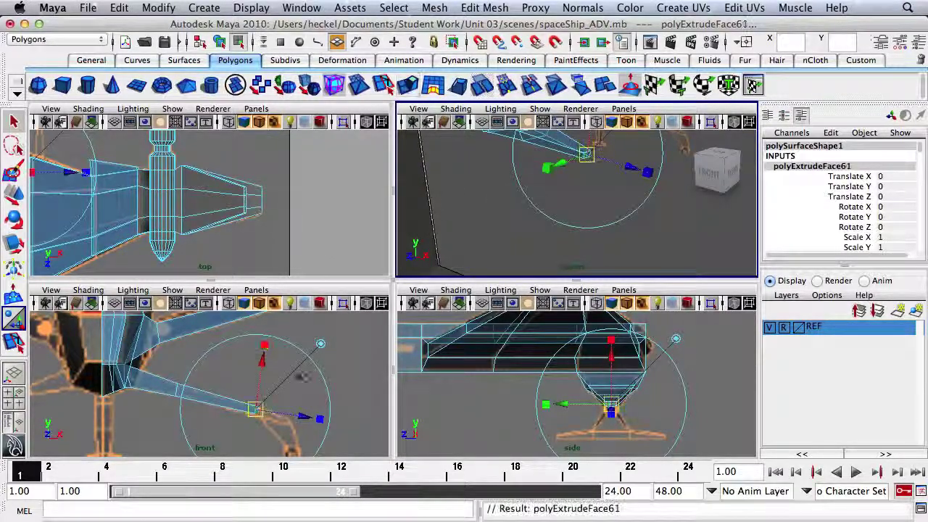
pyautogui.moveTo(300, 416); pyautogui.dragTo(333, 421)
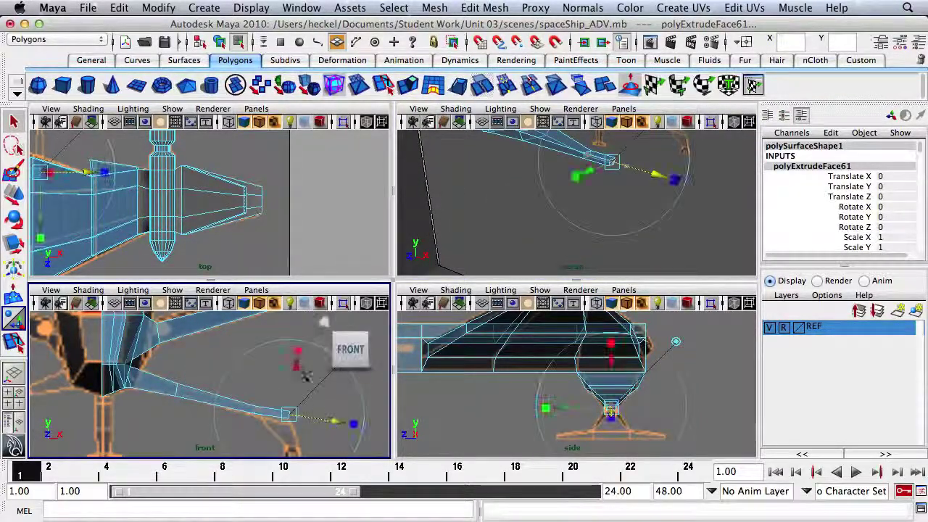
pyautogui.moveTo(298, 368); pyautogui.dragTo(298, 371)
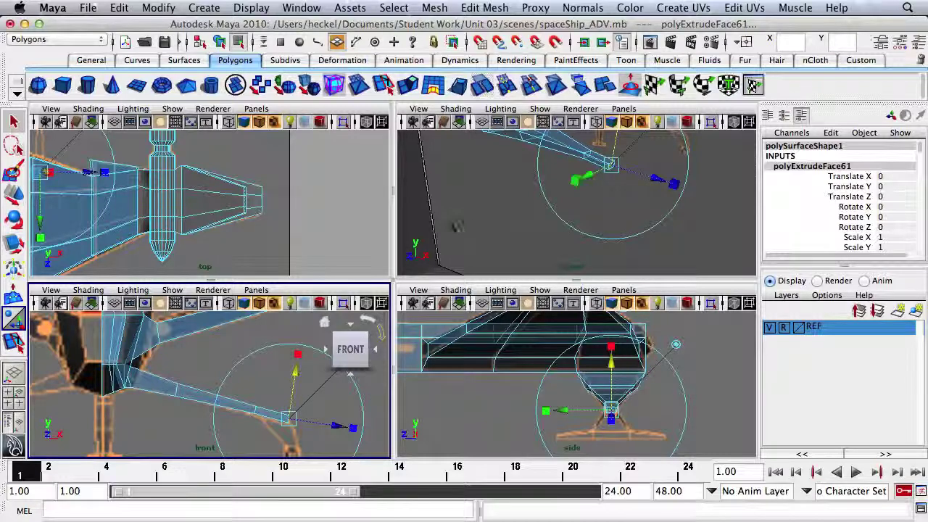
# Step: Extrude the underside face of the leg's short end section downward, and shift it outward onto the reference leg's lower part
pyautogui.keyDown('alt'); pyautogui.moveTo(574, 202); pyautogui.dragTo(543, 191); pyautogui.keyUp('alt')
pyautogui.click(571, 194)
pyautogui.moveTo(543, 191)
pyautogui.keyDown('alt'); pyautogui.mouseDown(button='right')
pyautogui.moveTo(624, 196)
pyautogui.moveTo(528, 195)
pyautogui.mouseUp(button='right'); pyautogui.keyUp('alt')
pyautogui.keyDown('alt'); pyautogui.moveTo(528, 194); pyautogui.dragTo(519, 216); pyautogui.keyUp('alt')
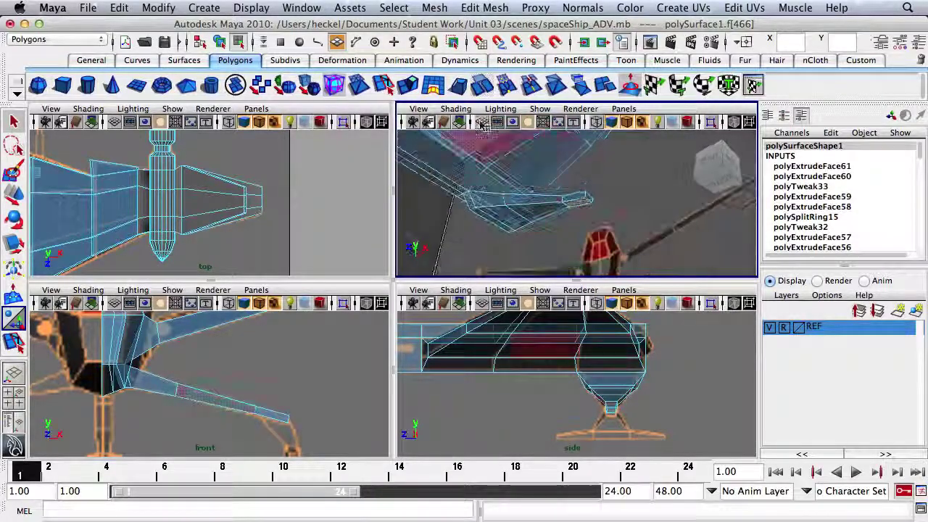
pyautogui.click(408, 86)
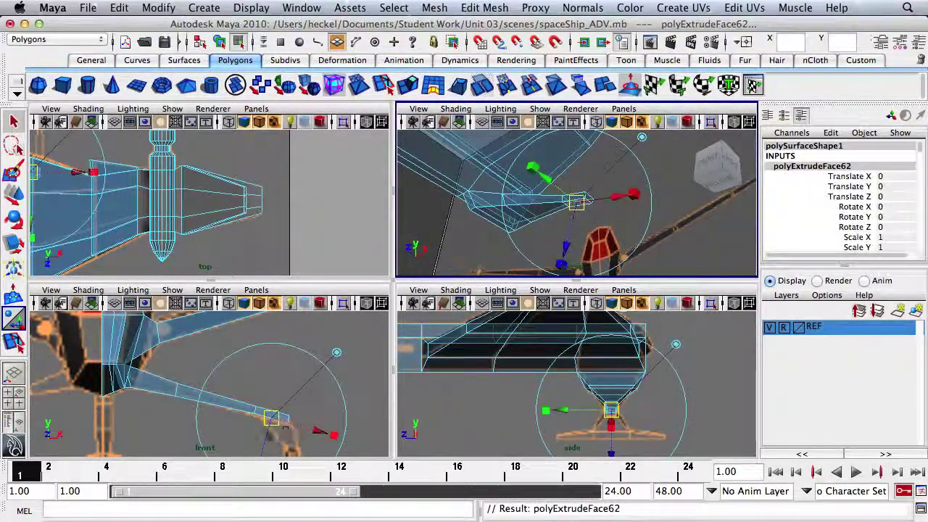
pyautogui.moveTo(266, 437); pyautogui.dragTo(259, 462)
pyautogui.keyDown('alt'); pyautogui.moveTo(270, 404); pyautogui.dragTo(257, 340, button='middle'); pyautogui.keyUp('alt')
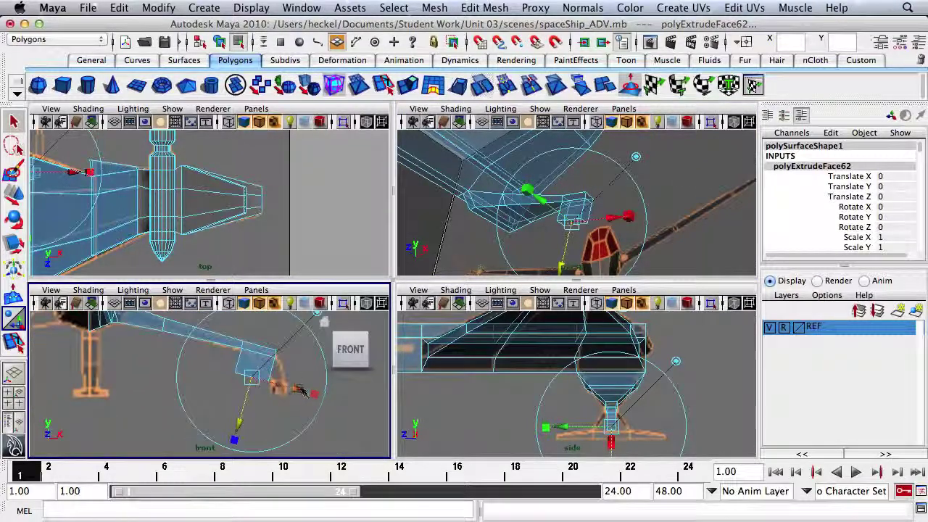
pyautogui.moveTo(303, 391); pyautogui.dragTo(321, 397)
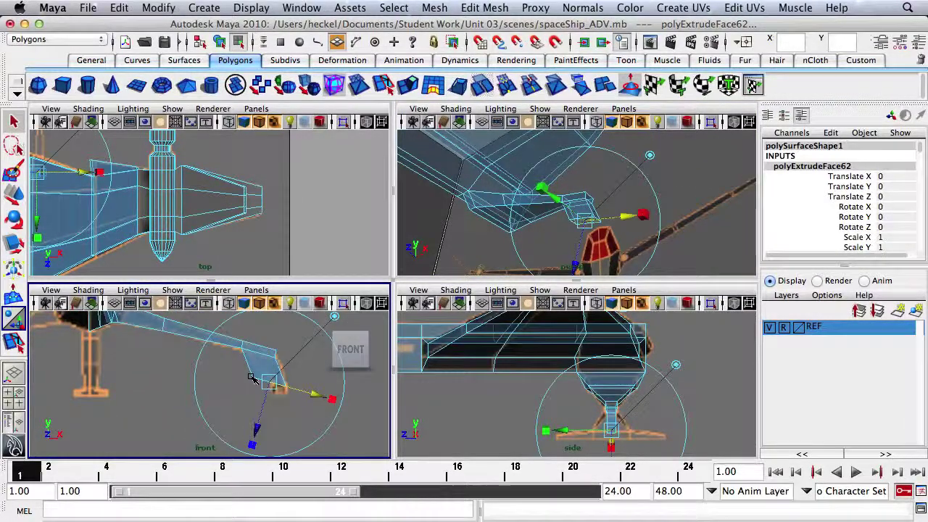
# Step: Flatten the bottom vertices of the leg's lower section vertically so its end is level in the front view
pyautogui.moveTo(251, 377); pyautogui.dragTo(215, 246, button='right')
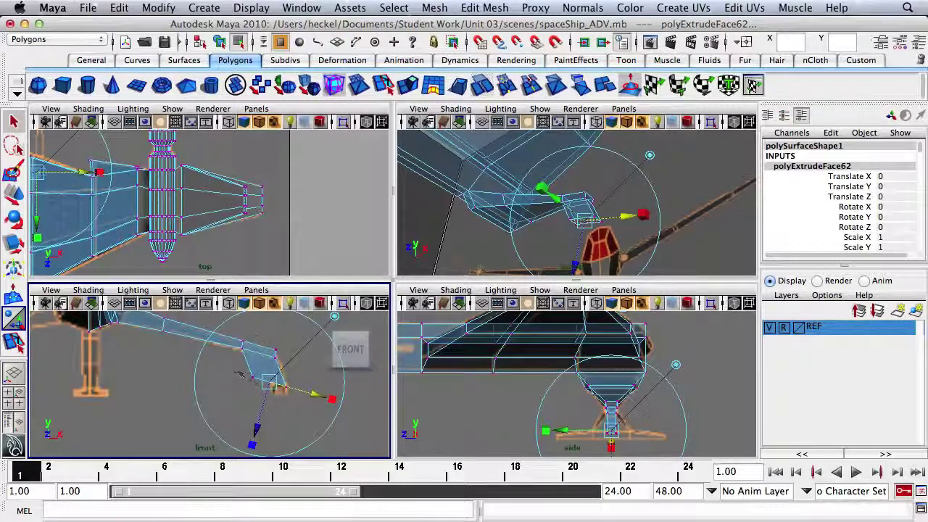
pyautogui.moveTo(237, 369); pyautogui.dragTo(299, 395)
pyautogui.press('w')
pyautogui.press('r')
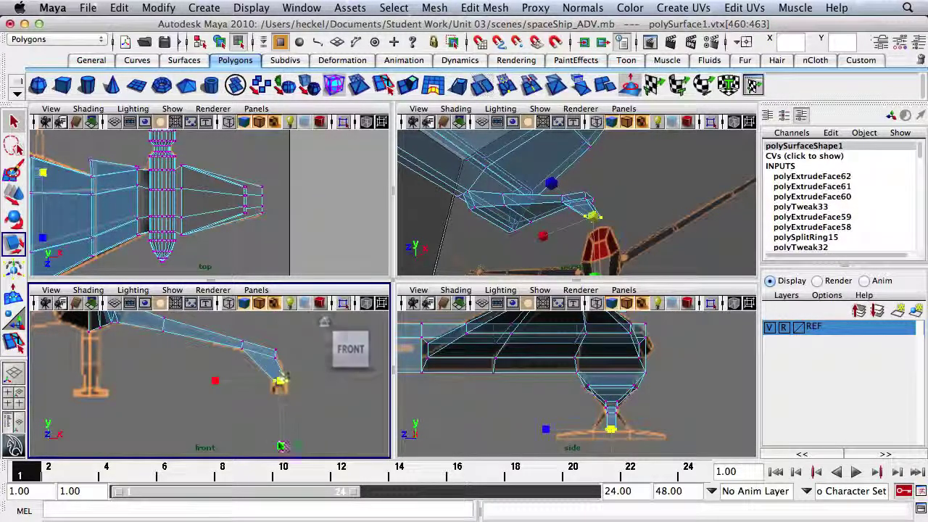
pyautogui.moveTo(282, 445); pyautogui.dragTo(294, 380)
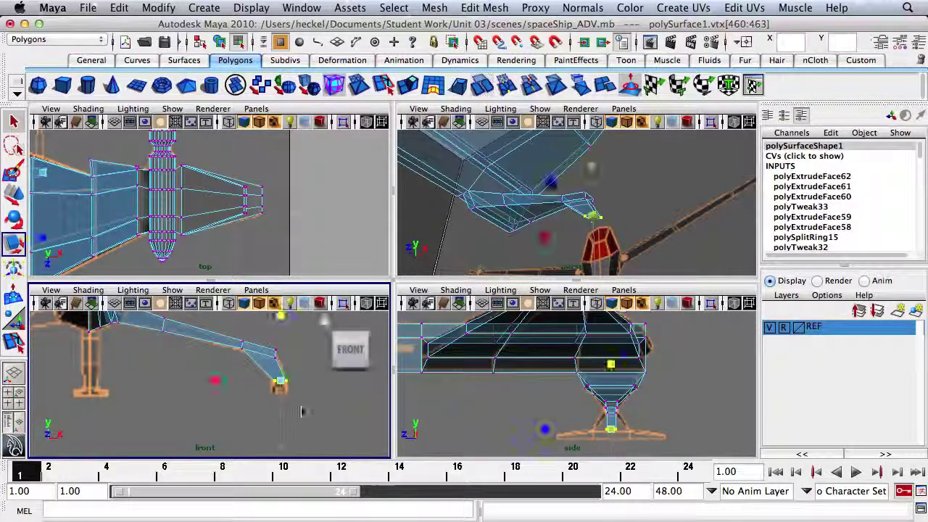
pyautogui.click(371, 402)
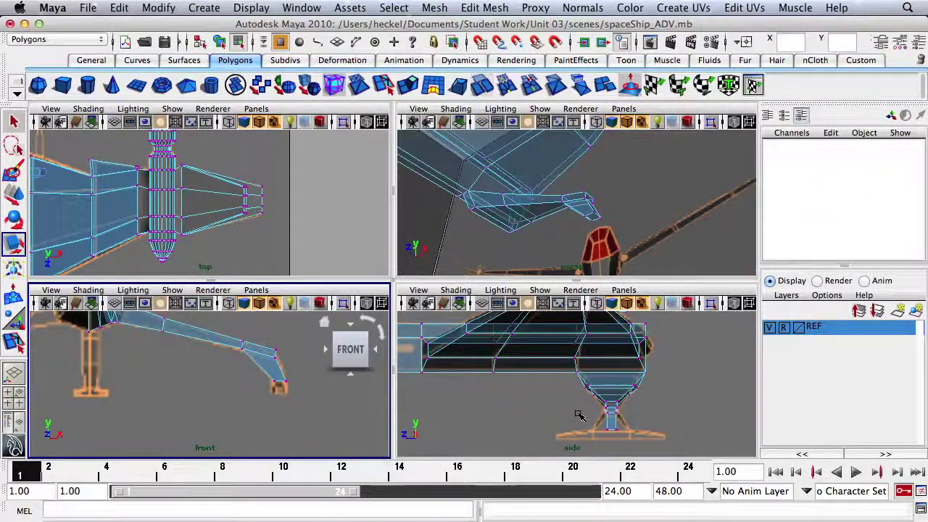
# Step: Scale the lower section's bottom vertices wider from front to back to match the flared reference leg in the side view
pyautogui.moveTo(597, 425); pyautogui.dragTo(631, 438)
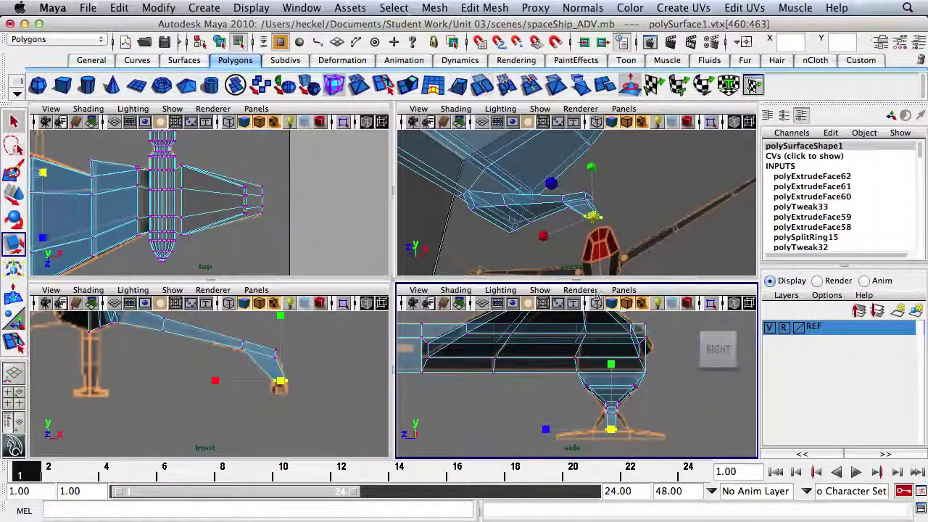
pyautogui.moveTo(553, 184); pyautogui.dragTo(391, 121)
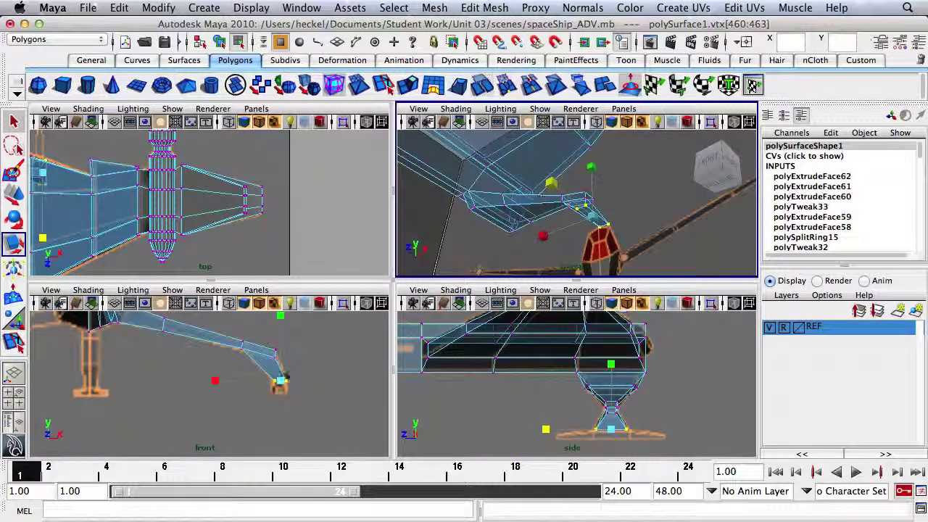
pyautogui.keyDown('alt'); pyautogui.moveTo(628, 227); pyautogui.dragTo(657, 249); pyautogui.keyUp('alt')
pyautogui.press('super+z')
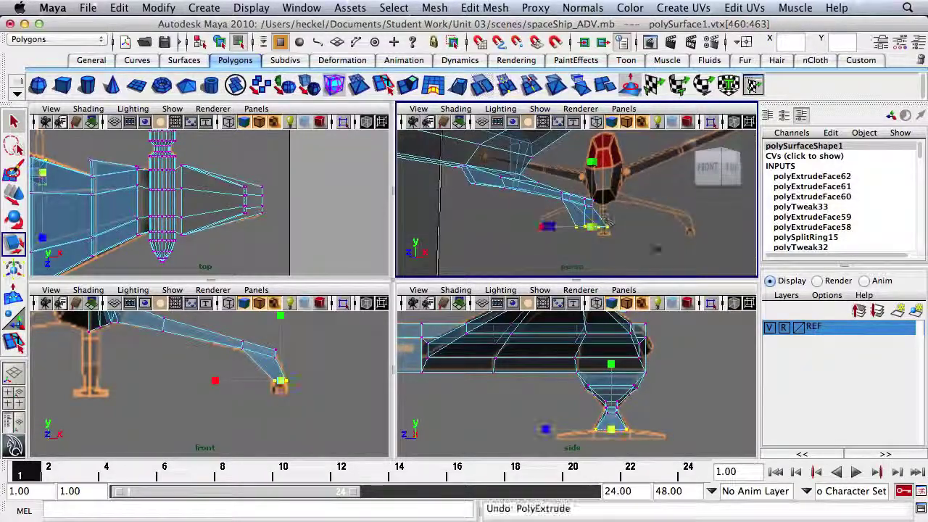
# Step: Extrude the bottom face of the leg straight down to the base of the reference foot in the side view
pyautogui.keyDown('alt'); pyautogui.moveTo(598, 258); pyautogui.dragTo(596, 222); pyautogui.keyUp('alt')
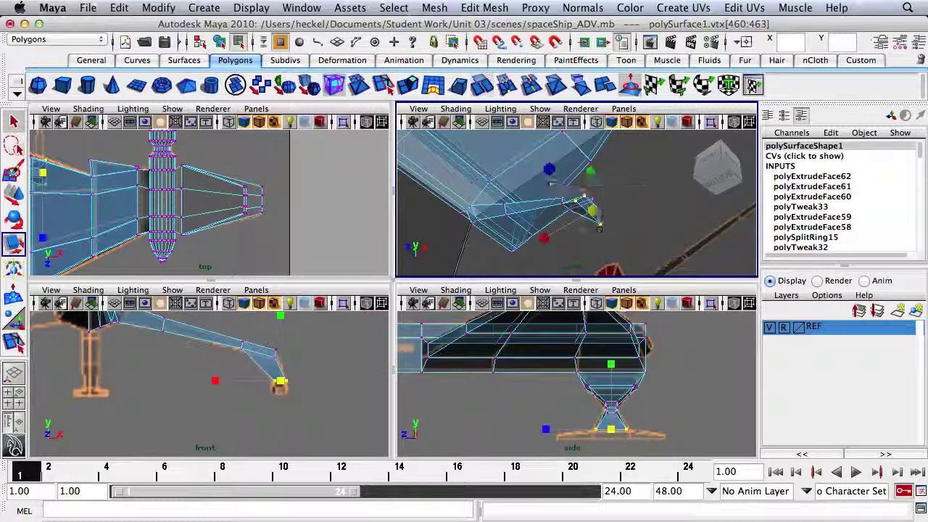
pyautogui.moveTo(594, 214); pyautogui.dragTo(597, 245, button='right')
pyautogui.click(594, 210)
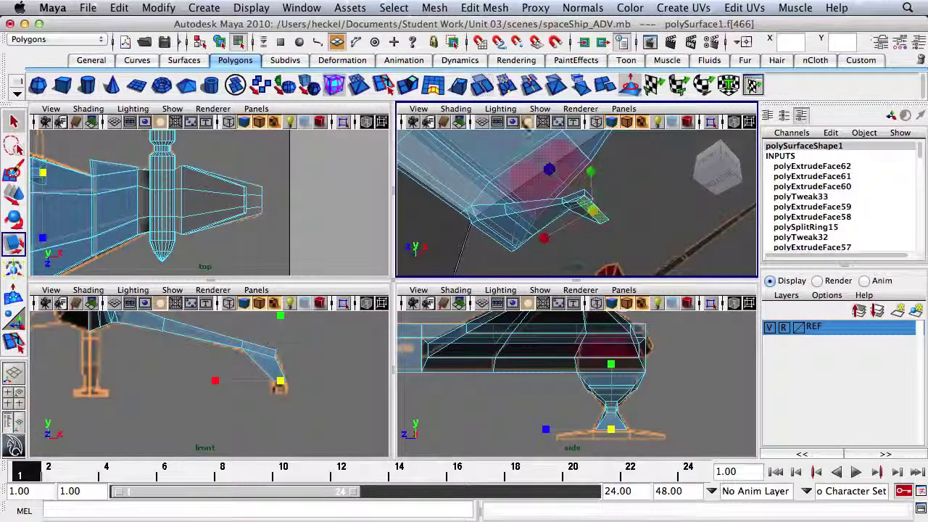
pyautogui.click(409, 85)
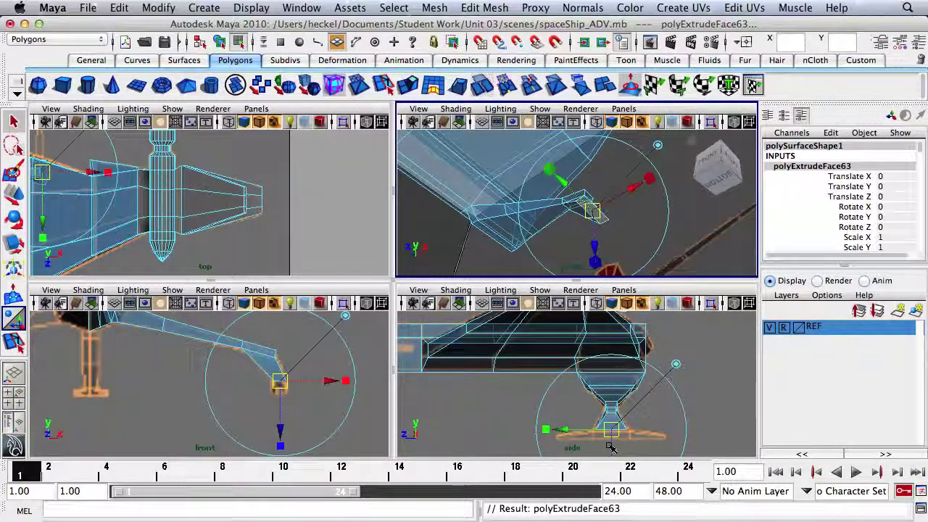
pyautogui.moveTo(611, 449); pyautogui.dragTo(612, 453)
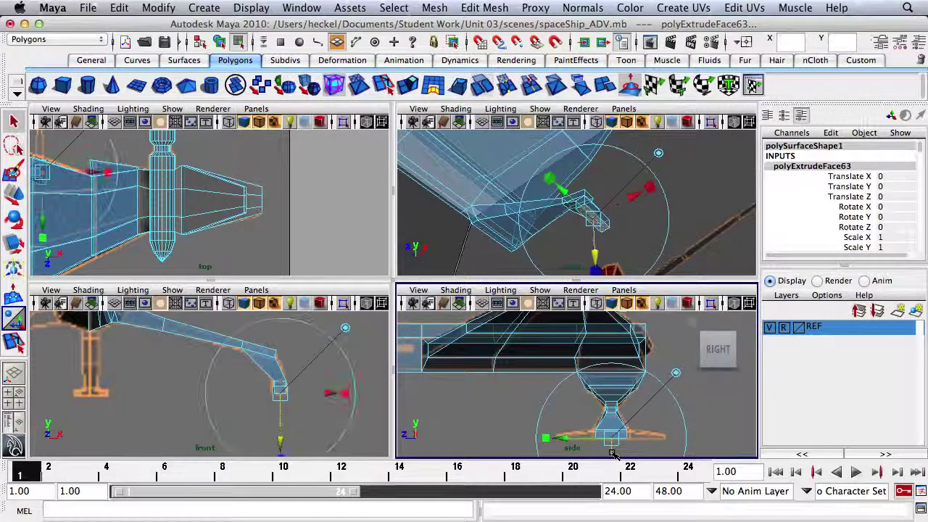
# Step: Extrude the front and back faces of the foot block outward to the full length of the reference foot
pyautogui.keyDown('alt'); pyautogui.moveTo(500, 207); pyautogui.dragTo(588, 276); pyautogui.keyUp('alt')
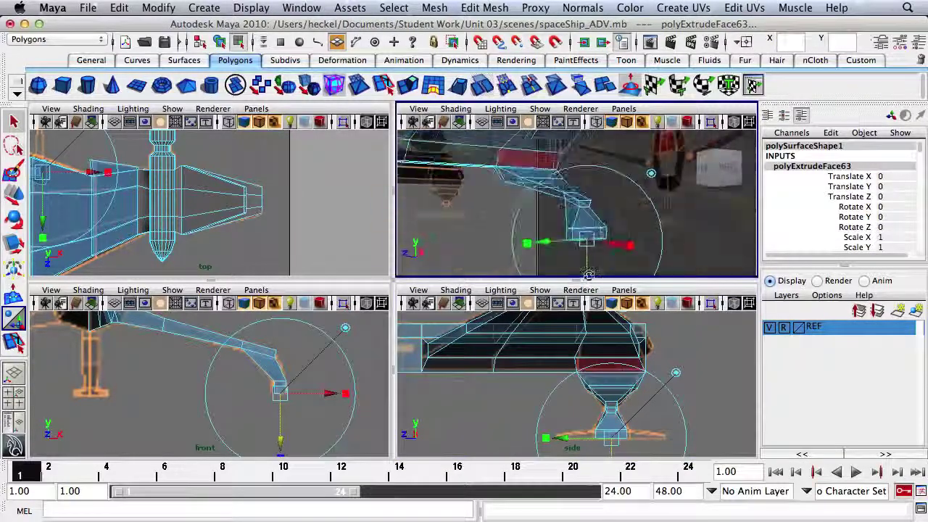
pyautogui.click(573, 234)
pyautogui.keyDown('alt'); pyautogui.moveTo(629, 234); pyautogui.dragTo(526, 251); pyautogui.keyUp('alt')
pyautogui.keyDown('shift'); pyautogui.click(590, 238); pyautogui.keyUp('shift')
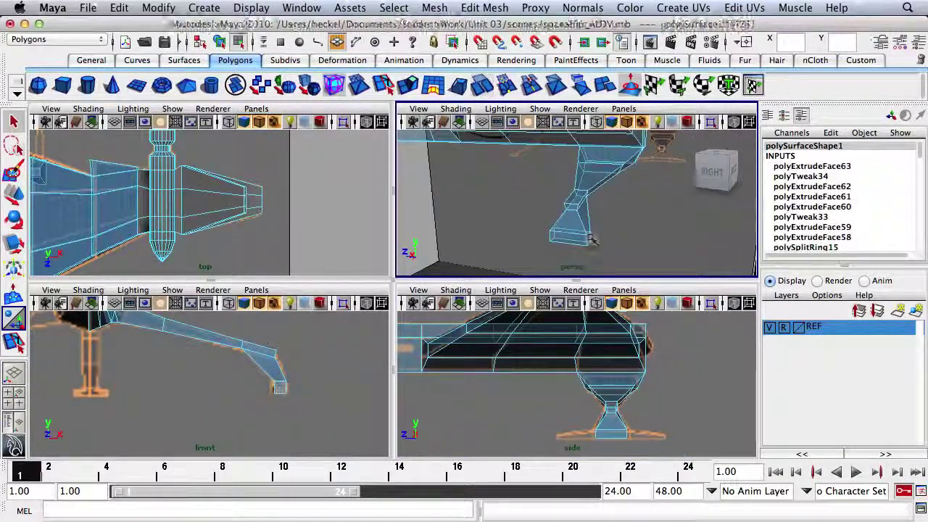
pyautogui.keyDown('alt'); pyautogui.moveTo(593, 239); pyautogui.dragTo(680, 234); pyautogui.keyUp('alt')
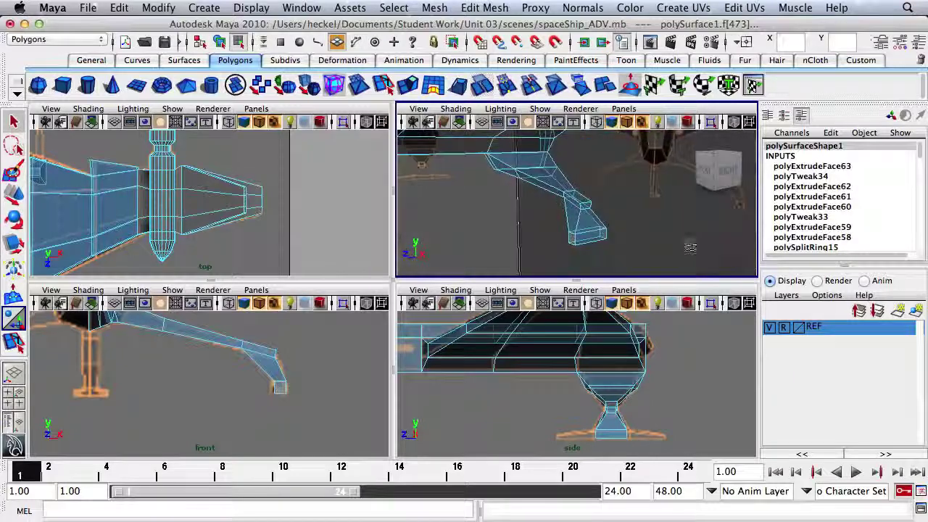
pyautogui.click(410, 86)
pyautogui.keyDown('alt'); pyautogui.moveTo(610, 226); pyautogui.dragTo(528, 241); pyautogui.keyUp('alt')
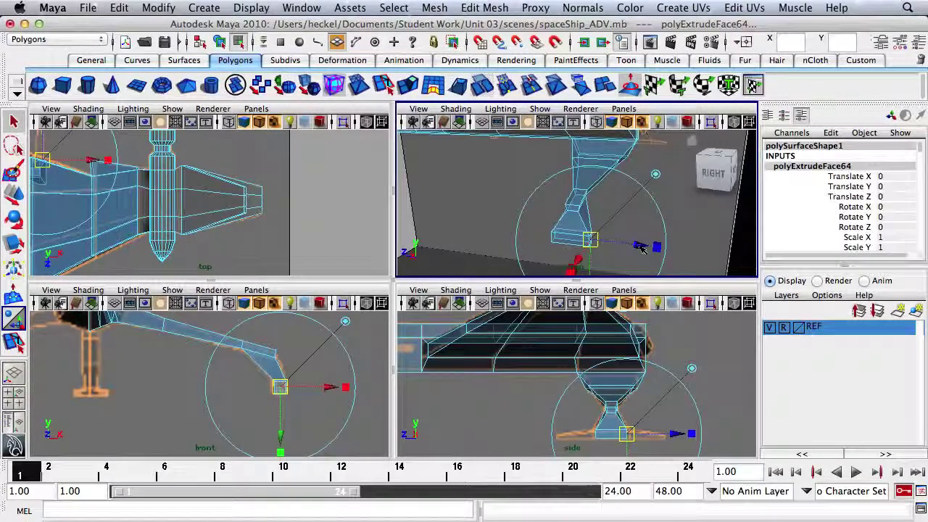
pyautogui.moveTo(642, 249); pyautogui.dragTo(695, 251)
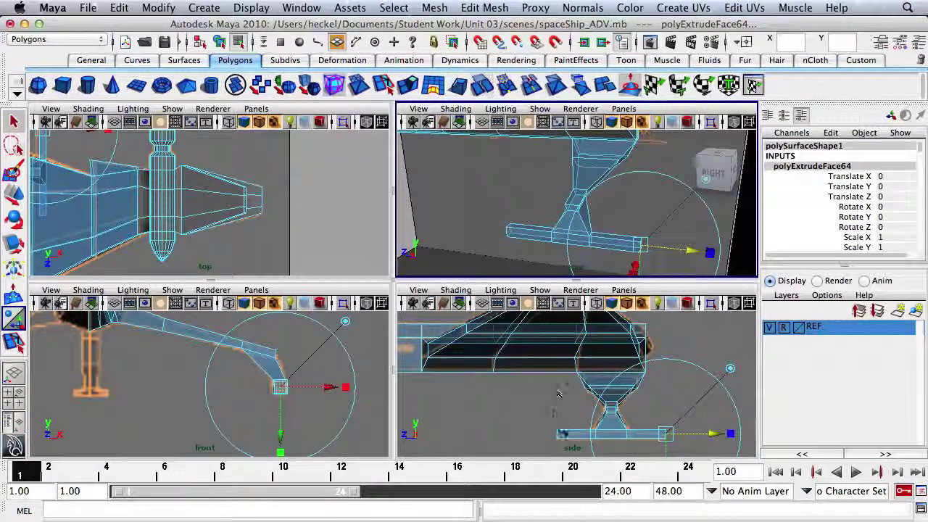
# Step: Lower the upper vertices at both ends of the foot so it tapers along the reference in the side view
pyautogui.moveTo(563, 428); pyautogui.dragTo(505, 243, button='right')
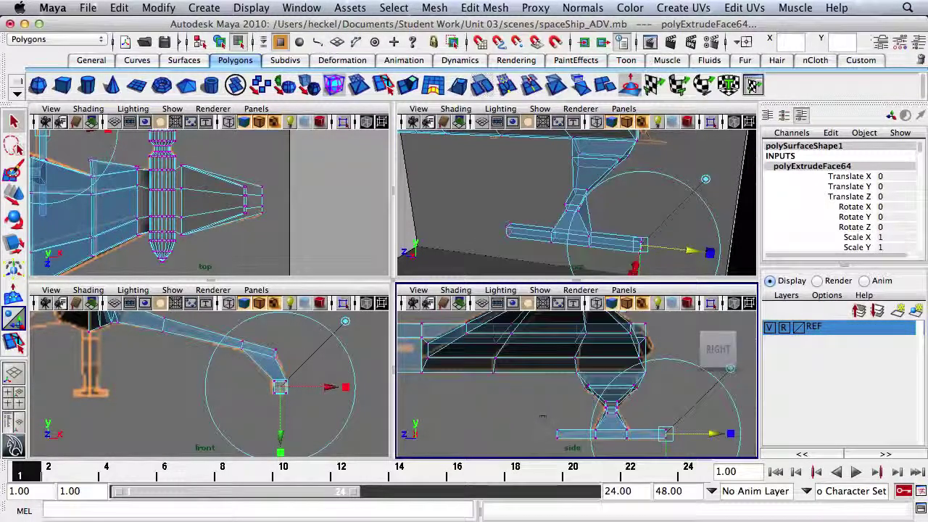
pyautogui.moveTo(562, 430); pyautogui.dragTo(565, 434)
pyautogui.keyDown('shift'); pyautogui.moveTo(660, 422); pyautogui.dragTo(680, 433); pyautogui.keyUp('shift')
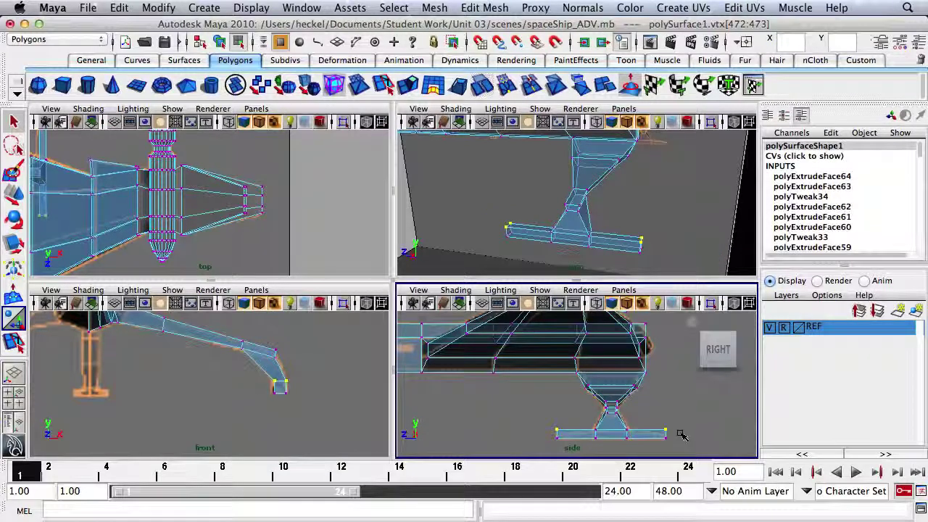
pyautogui.press('w')
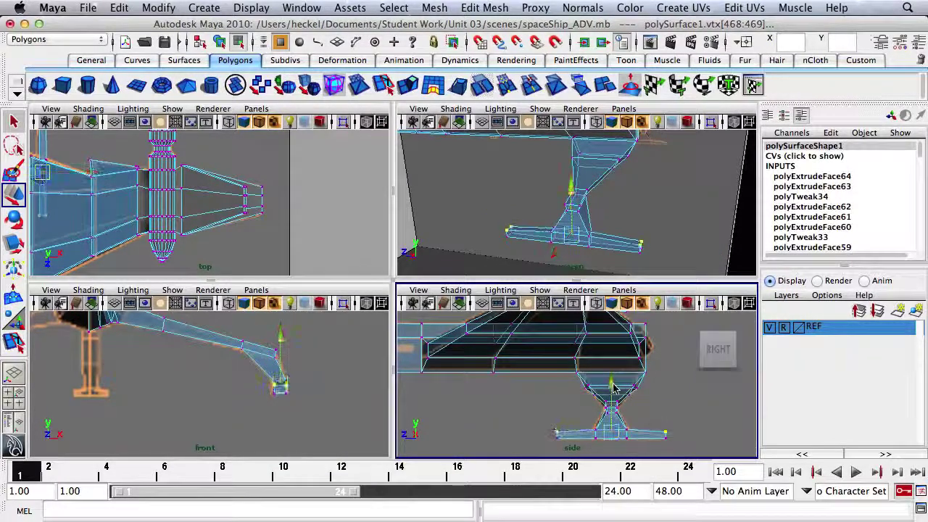
pyautogui.moveTo(614, 387); pyautogui.dragTo(613, 388)
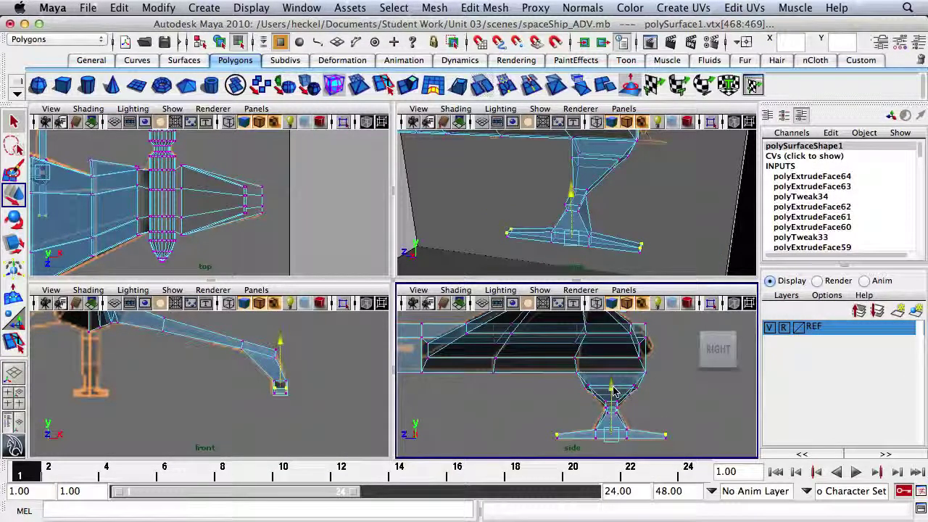
# Step: Scale the vertices at both tips of the foot narrower in width along X
pyautogui.keyDown('alt'); pyautogui.moveTo(511, 221); pyautogui.dragTo(654, 237); pyautogui.keyUp('alt')
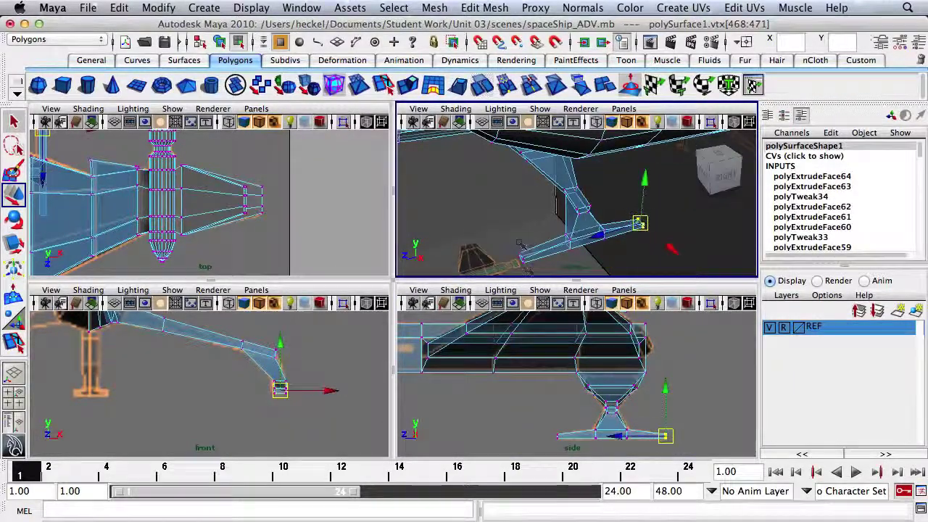
pyautogui.keyDown('shift'); pyautogui.moveTo(530, 271); pyautogui.dragTo(535, 270); pyautogui.keyUp('shift')
pyautogui.press('r')
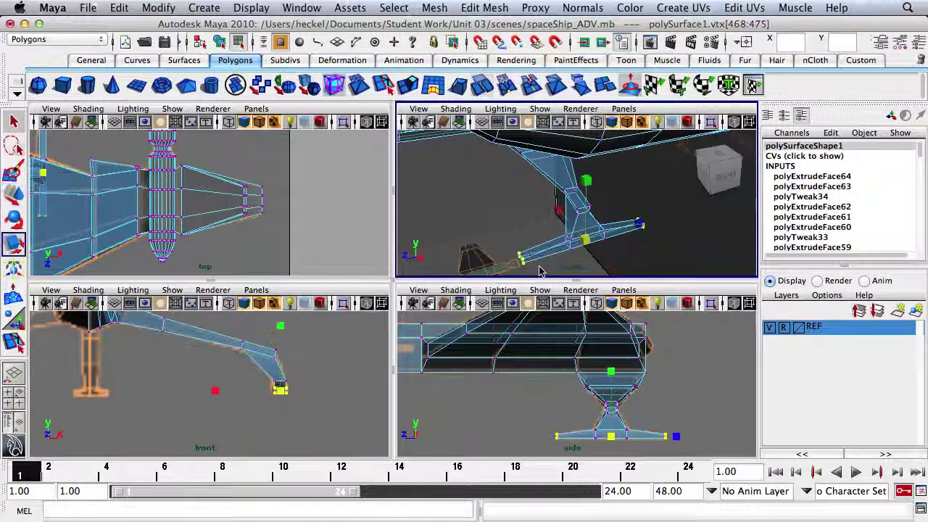
pyautogui.moveTo(560, 211); pyautogui.dragTo(568, 239)
# Step: Mirror the half ship across X with Duplicate Special, set to Copy with a Scale X of -1
pyautogui.keyDown('alt'); pyautogui.moveTo(479, 194); pyautogui.dragTo(591, 174); pyautogui.keyUp('alt')
pyautogui.moveTo(586, 172); pyautogui.dragTo(644, 156, button='right')
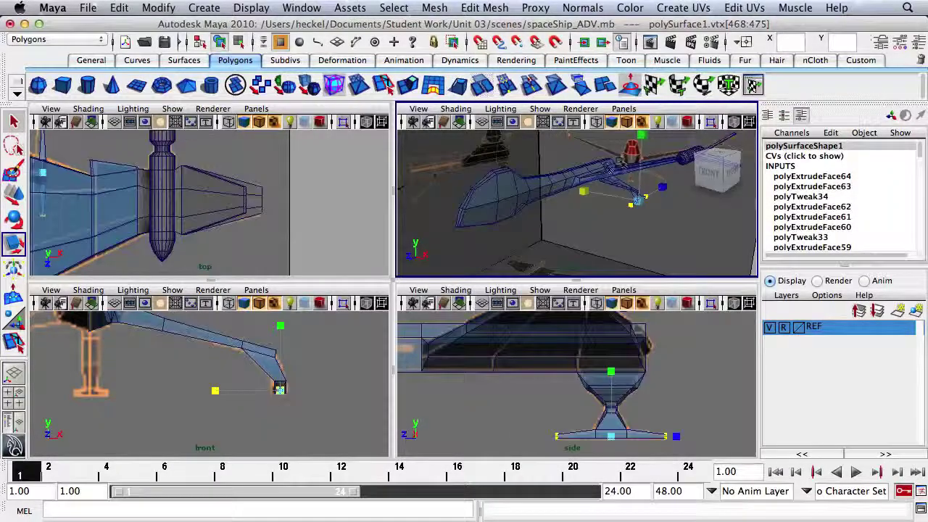
pyautogui.click(604, 178)
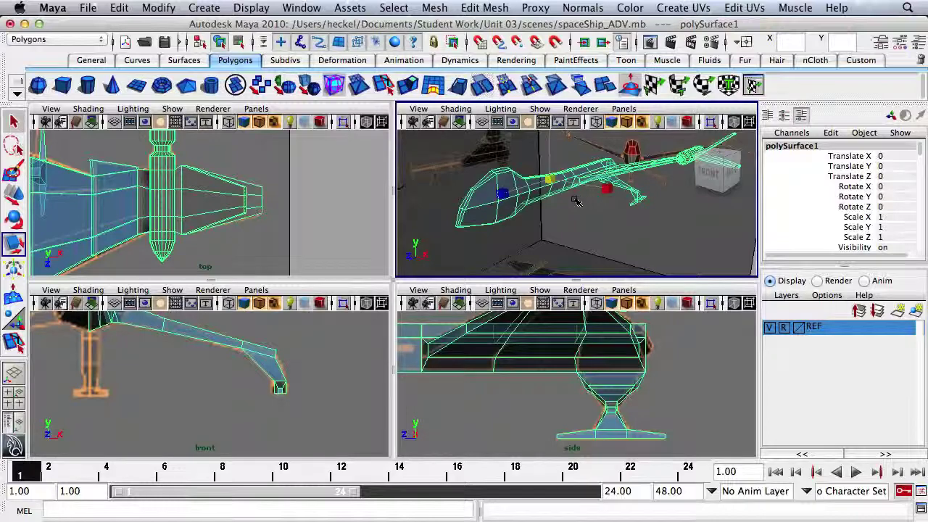
pyautogui.keyDown('alt'); pyautogui.moveTo(582, 201); pyautogui.dragTo(650, 192); pyautogui.keyUp('alt')
pyautogui.click(120, 7)
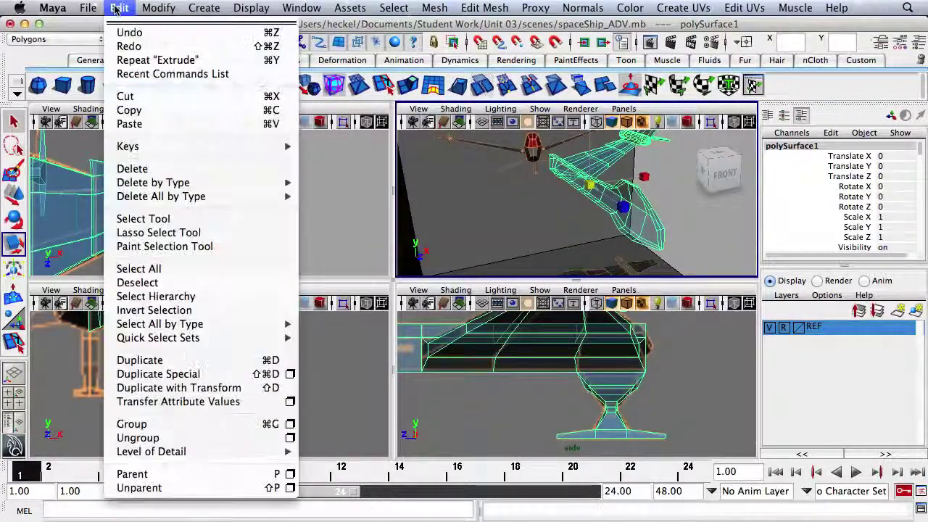
pyautogui.click(290, 374)
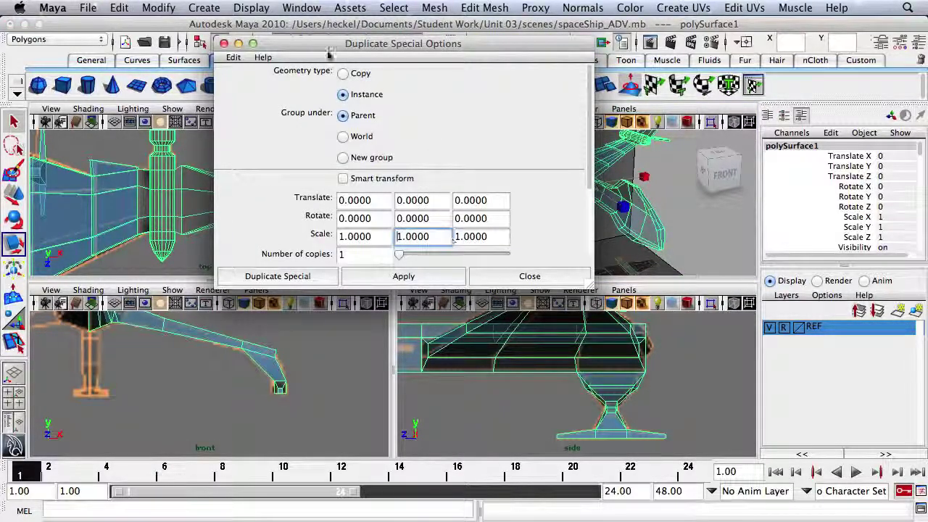
pyautogui.click(346, 75)
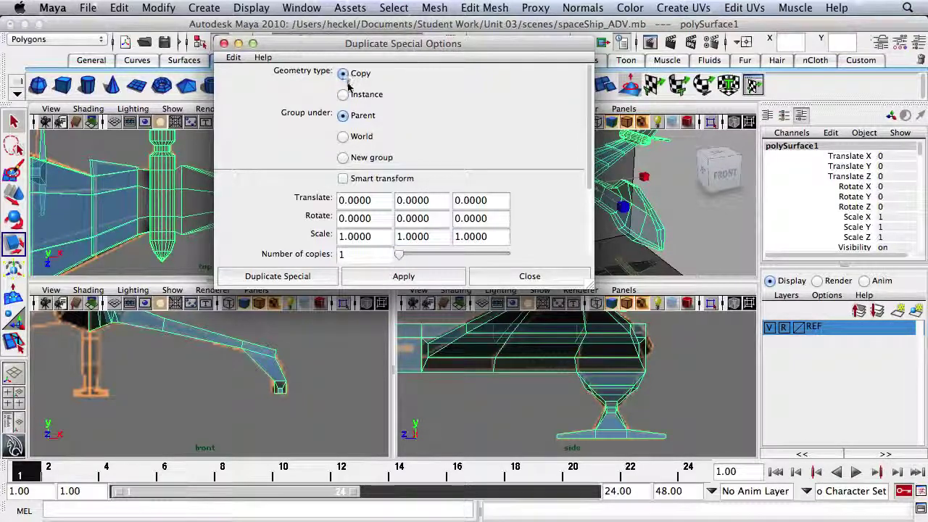
pyautogui.click(346, 238)
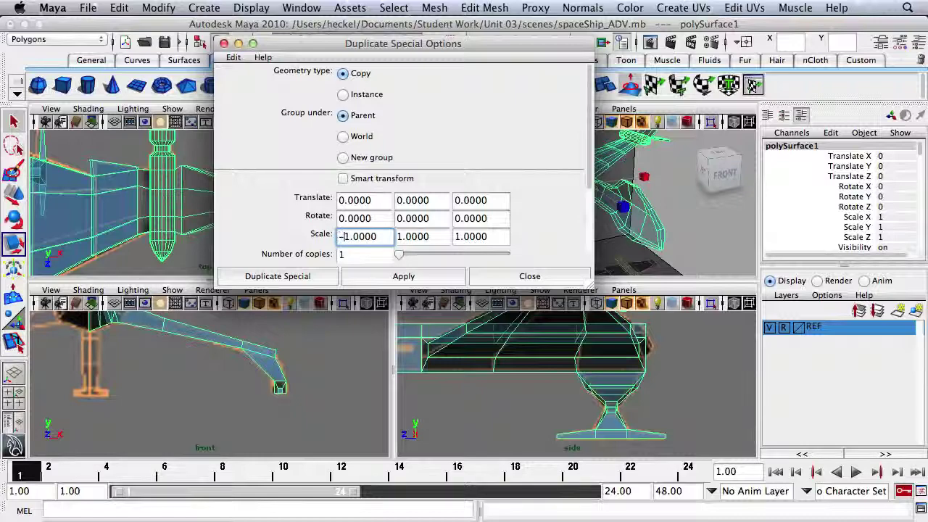
pyautogui.click(401, 277)
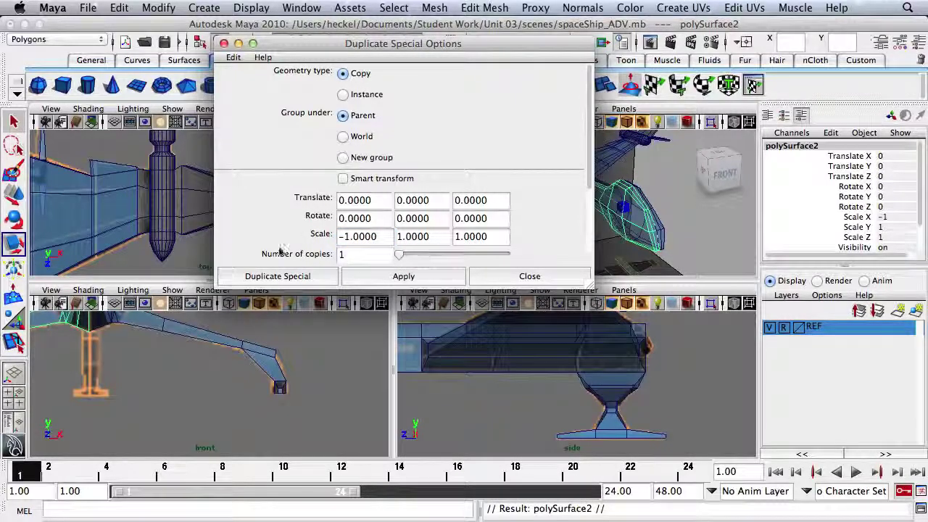
pyautogui.click(191, 368)
pyautogui.press('space')
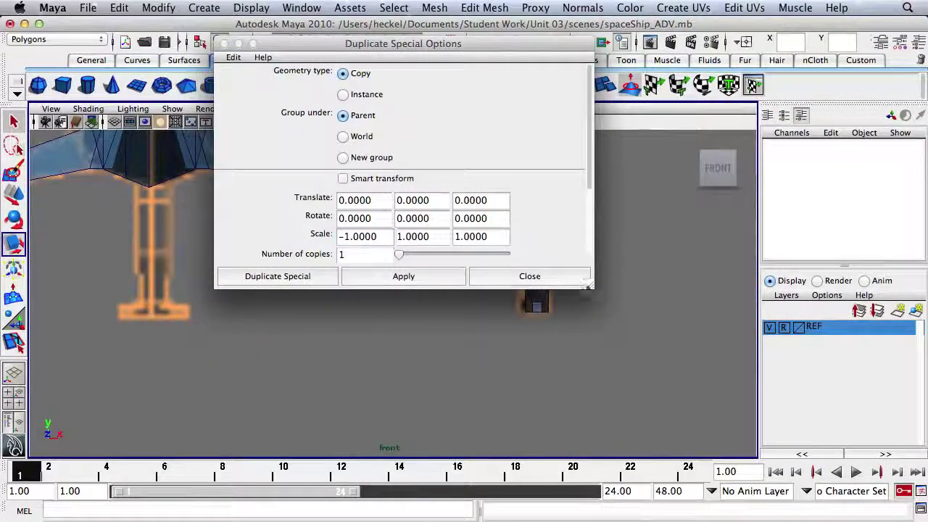
pyautogui.click(550, 280)
# Step: Combine the original half of the ship and its mirrored copy into one mesh
pyautogui.keyDown('alt'); pyautogui.moveTo(535, 280); pyautogui.dragTo(398, 246, button='right'); pyautogui.keyUp('alt')
pyautogui.keyDown('alt'); pyautogui.moveTo(397, 246); pyautogui.dragTo(414, 269, button='middle'); pyautogui.keyUp('alt')
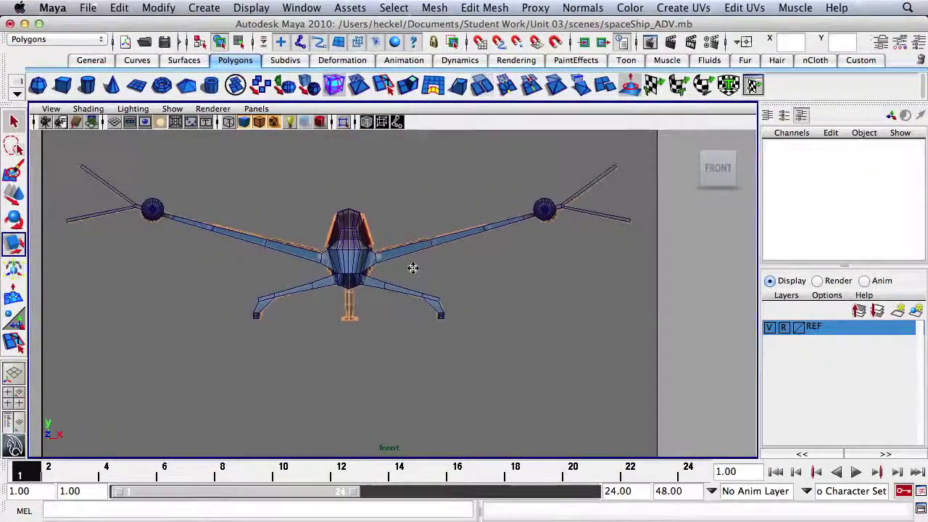
pyautogui.click(362, 249)
pyautogui.keyDown('shift'); pyautogui.click(335, 245); pyautogui.keyUp('shift')
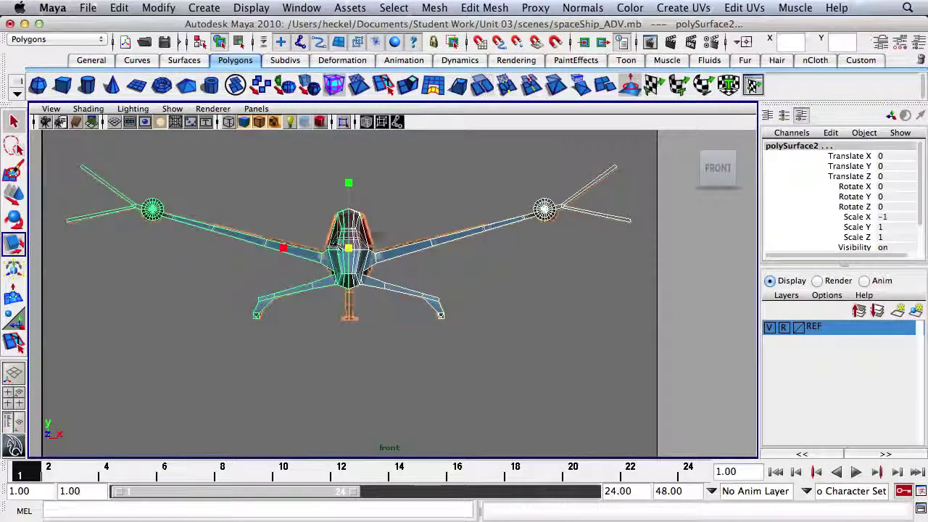
pyautogui.click(494, 9)
pyautogui.moveTo(440, 7)
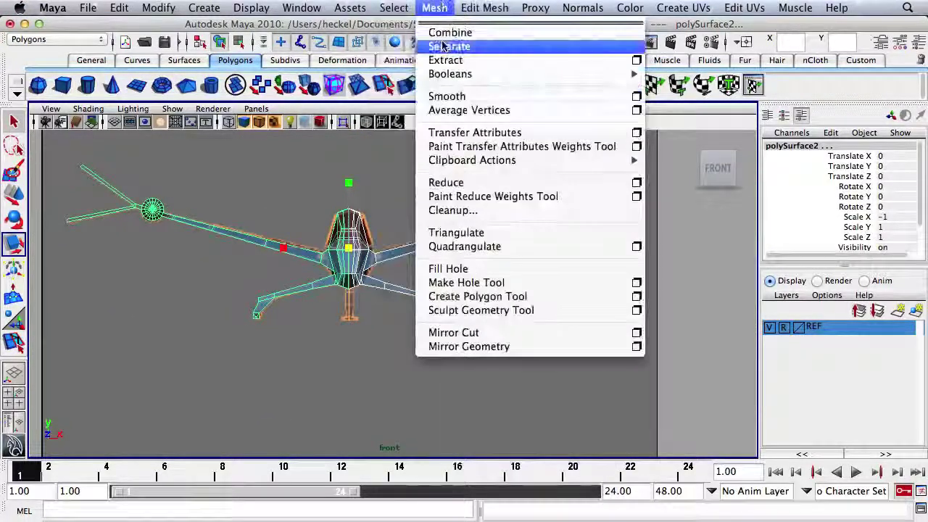
pyautogui.moveTo(456, 75)
pyautogui.click(450, 32)
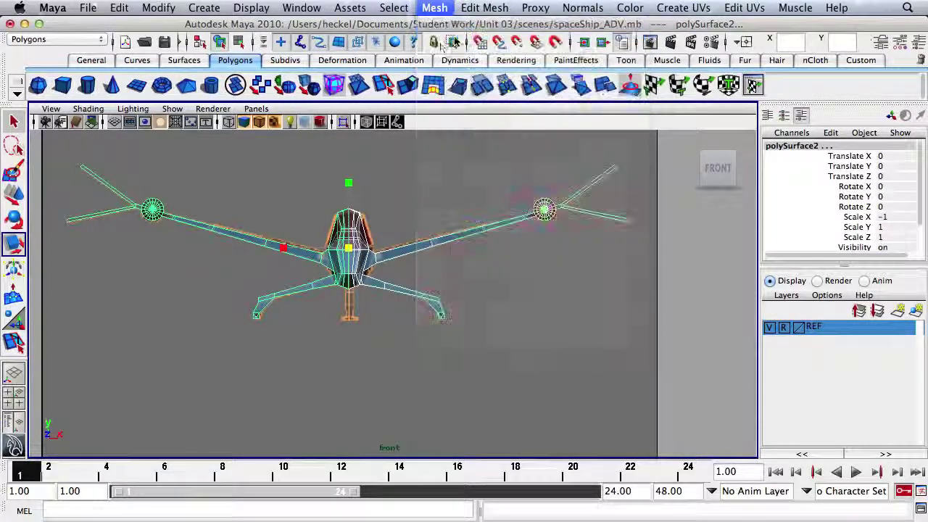
# Step: Select the vertices along the ship's centre seam in the front view and turn on the Poly Count heads-up display
pyautogui.keyDown('alt'); pyautogui.moveTo(287, 233); pyautogui.dragTo(370, 239, button='right'); pyautogui.keyUp('alt')
pyautogui.keyDown('alt'); pyautogui.moveTo(216, 245); pyautogui.dragTo(242, 263, button='middle'); pyautogui.keyUp('alt')
pyautogui.keyDown('alt'); pyautogui.moveTo(242, 263); pyautogui.dragTo(307, 245, button='right'); pyautogui.keyUp('alt')
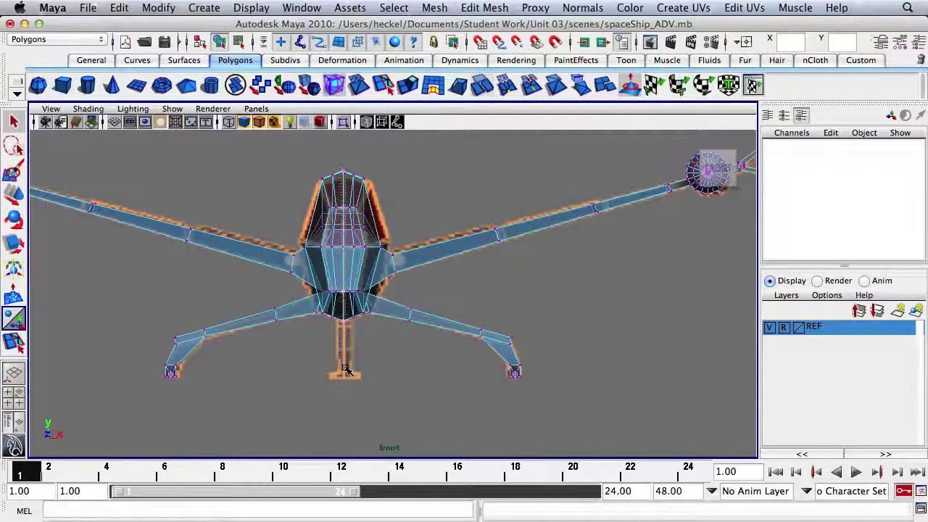
pyautogui.moveTo(346, 368); pyautogui.dragTo(345, 369)
pyautogui.click(212, 9)
pyautogui.moveTo(266, 8)
pyautogui.moveTo(300, 50)
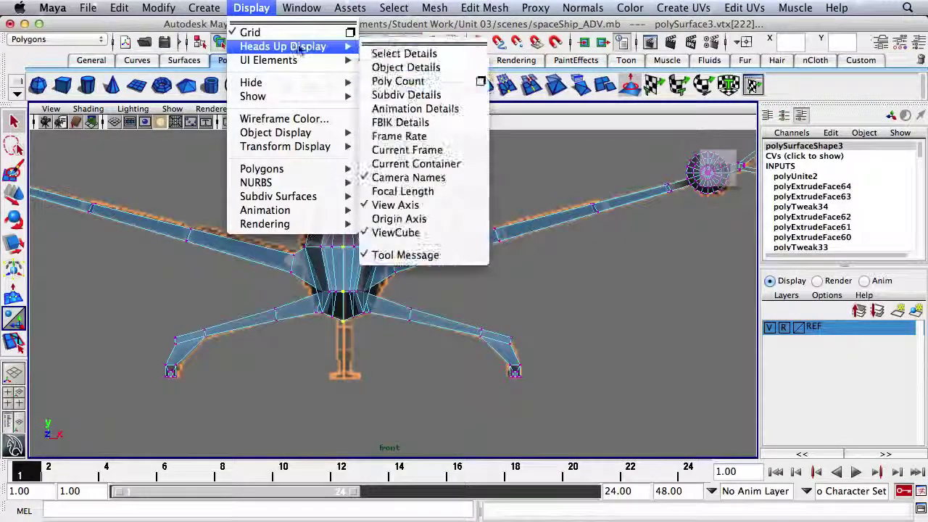
pyautogui.click(398, 81)
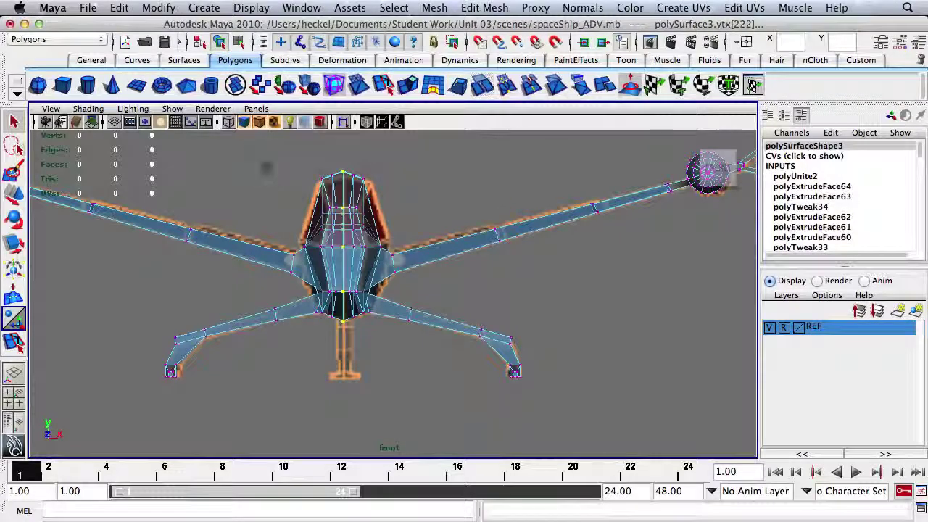
# Step: Merge the overlapping vertices along the centre seam of the ship
pyautogui.click(337, 161)
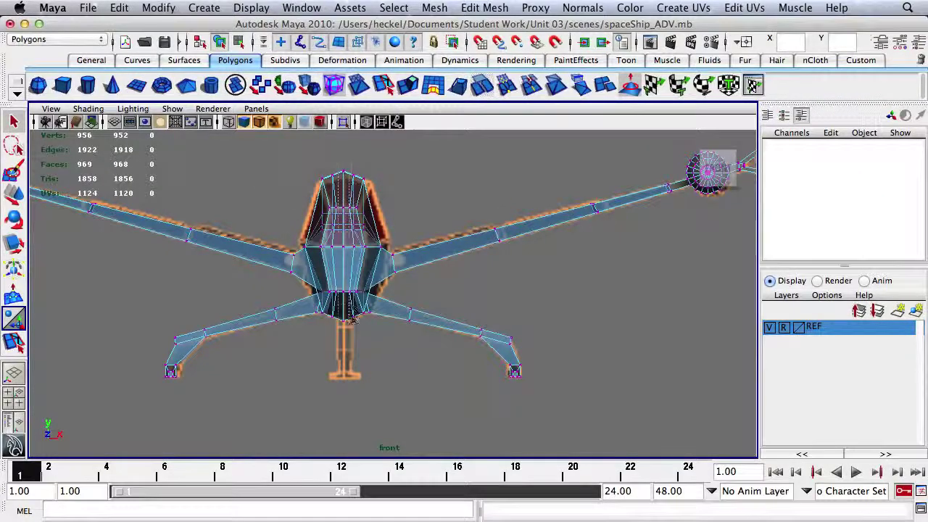
pyautogui.click(348, 347)
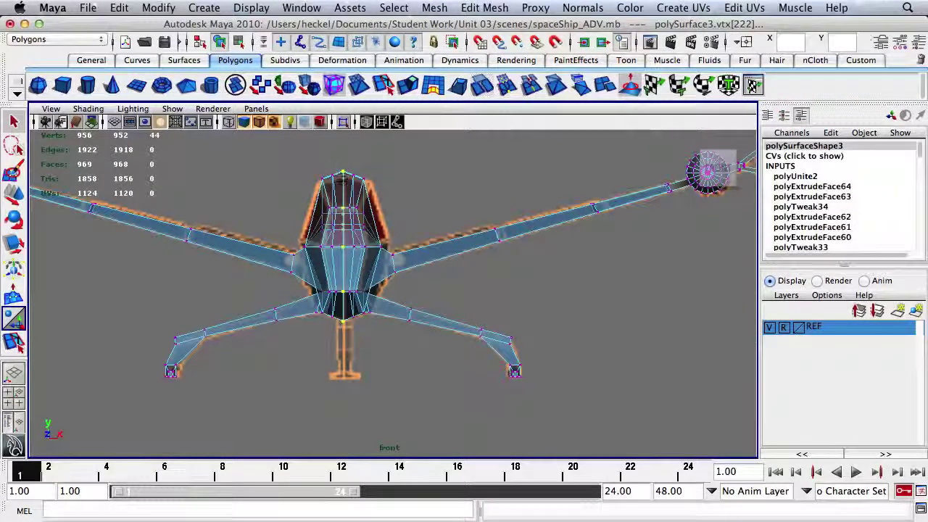
pyautogui.click(512, 14)
pyautogui.click(527, 306)
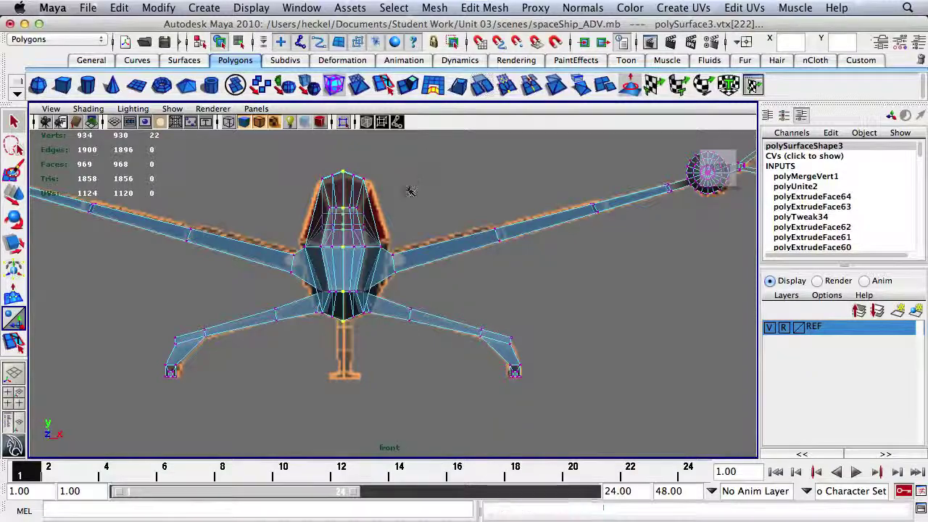
pyautogui.click(412, 191)
# Step: Select two adjoining faces on the underside of the fuselage in the perspective view
pyautogui.press('space')
pyautogui.press('space')
pyautogui.keyDown('alt'); pyautogui.moveTo(577, 190); pyautogui.dragTo(485, 156); pyautogui.keyUp('alt')
pyautogui.moveTo(405, 230); pyautogui.dragTo(407, 256, button='right')
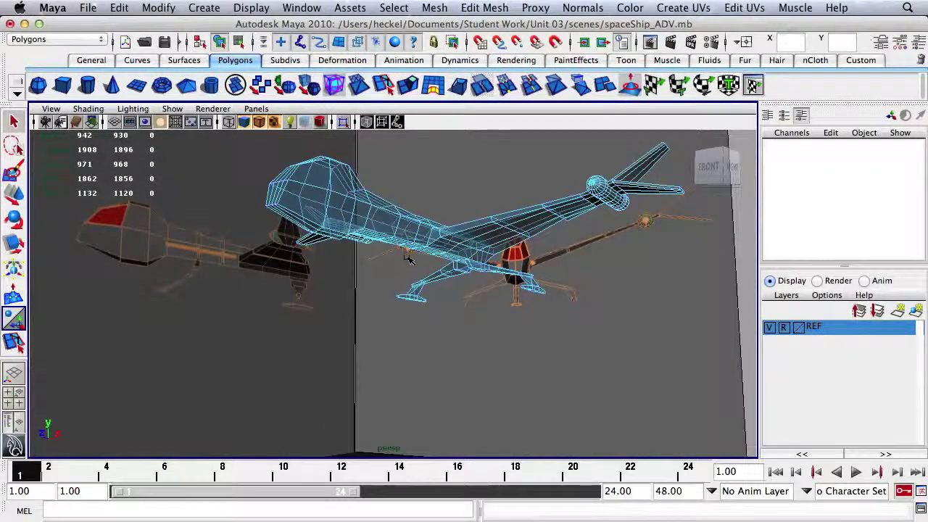
pyautogui.keyDown('alt'); pyautogui.moveTo(390, 238); pyautogui.dragTo(377, 207); pyautogui.keyUp('alt')
pyautogui.keyDown('alt'); pyautogui.moveTo(377, 206); pyautogui.dragTo(559, 211, button='right'); pyautogui.keyUp('alt')
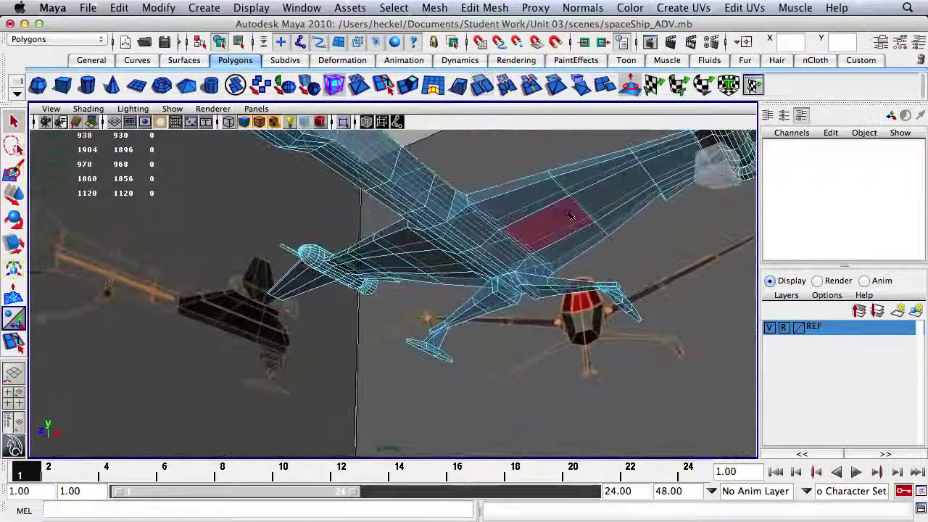
pyautogui.click(385, 193)
pyautogui.keyDown('shift'); pyautogui.click(404, 204); pyautogui.keyUp('shift')
pyautogui.keyDown('alt'); pyautogui.moveTo(458, 205); pyautogui.dragTo(425, 237); pyautogui.keyUp('alt')
# Step: Insert edge loops around the narrow fuselage section at the reference front leg and at the ring behind it in the side view
pyautogui.press('space')
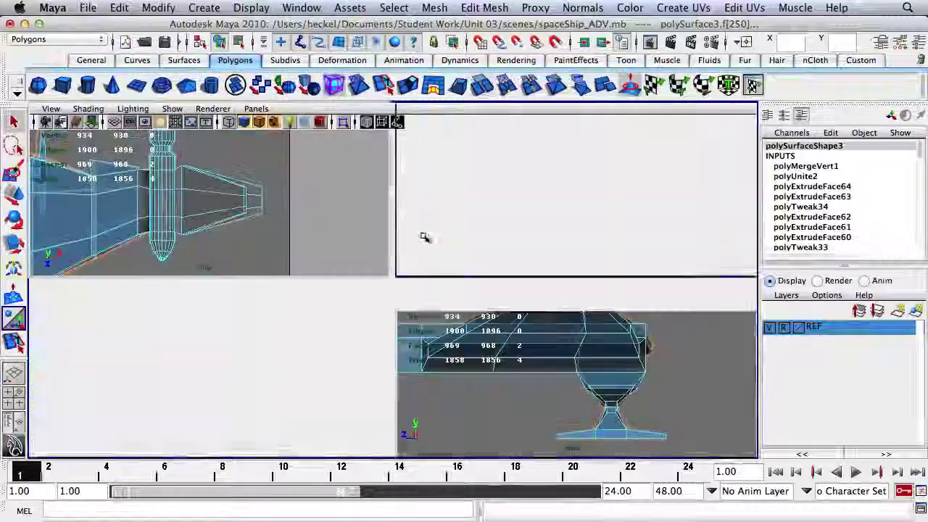
pyautogui.keyDown('alt'); pyautogui.moveTo(535, 372); pyautogui.dragTo(477, 366, button='right'); pyautogui.keyUp('alt')
pyautogui.keyDown('alt'); pyautogui.moveTo(532, 361); pyautogui.dragTo(590, 374, button='middle'); pyautogui.keyUp('alt')
pyautogui.keyDown('alt'); pyautogui.moveTo(502, 369); pyautogui.dragTo(625, 380, button='right'); pyautogui.keyUp('alt')
pyautogui.keyDown('alt'); pyautogui.moveTo(512, 368); pyautogui.dragTo(598, 381, button='middle'); pyautogui.keyUp('alt')
pyautogui.click(500, 5)
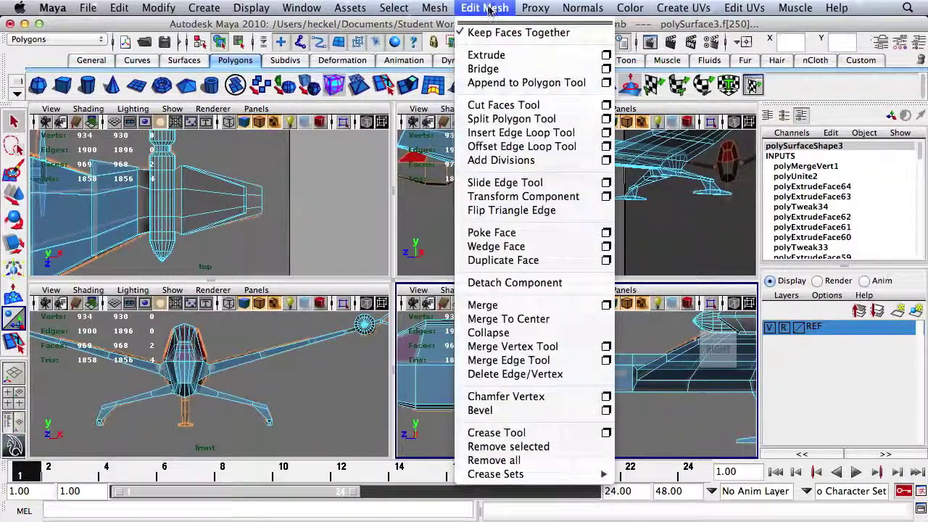
pyautogui.click(506, 132)
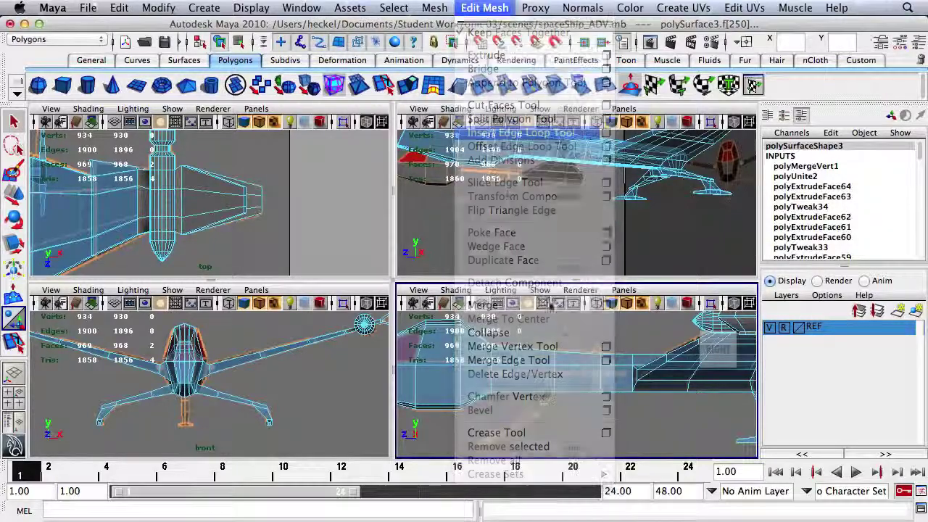
pyautogui.moveTo(549, 395); pyautogui.dragTo(548, 396)
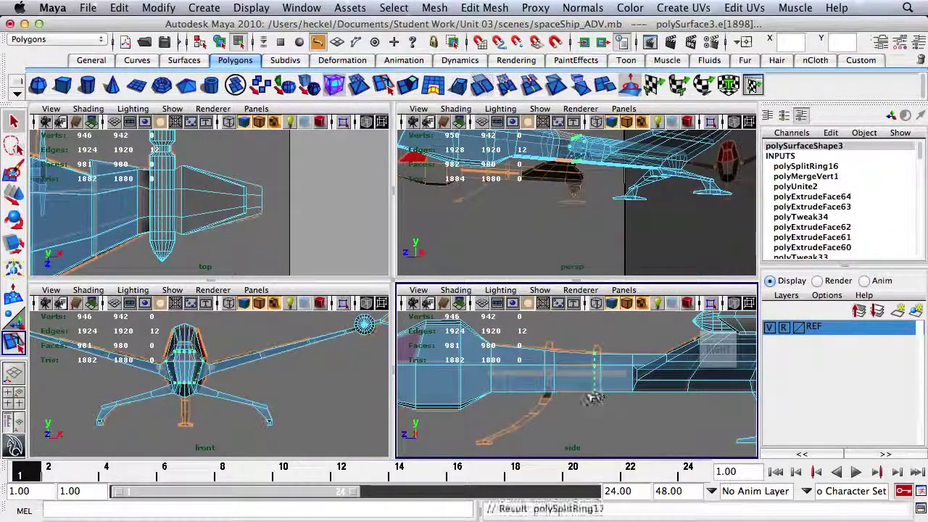
# Step: Extrude the two underside fuselage faces above the reference front leg downward and shift them forward to form the leg's first segment
pyautogui.keyDown('alt'); pyautogui.moveTo(535, 157); pyautogui.dragTo(499, 205); pyautogui.keyUp('alt')
pyautogui.keyDown('alt'); pyautogui.moveTo(500, 205); pyautogui.dragTo(607, 207, button='right'); pyautogui.keyUp('alt')
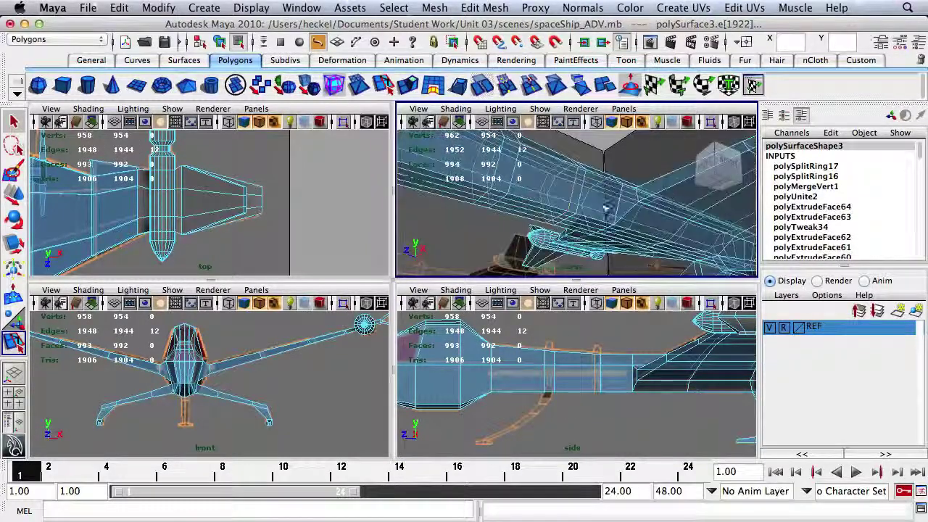
pyautogui.press('q')
pyautogui.keyDown('alt'); pyautogui.moveTo(579, 207); pyautogui.dragTo(623, 203); pyautogui.keyUp('alt')
pyautogui.moveTo(623, 203); pyautogui.dragTo(620, 233, button='right')
pyautogui.click(609, 199)
pyautogui.keyDown('shift'); pyautogui.click(609, 226); pyautogui.keyUp('shift')
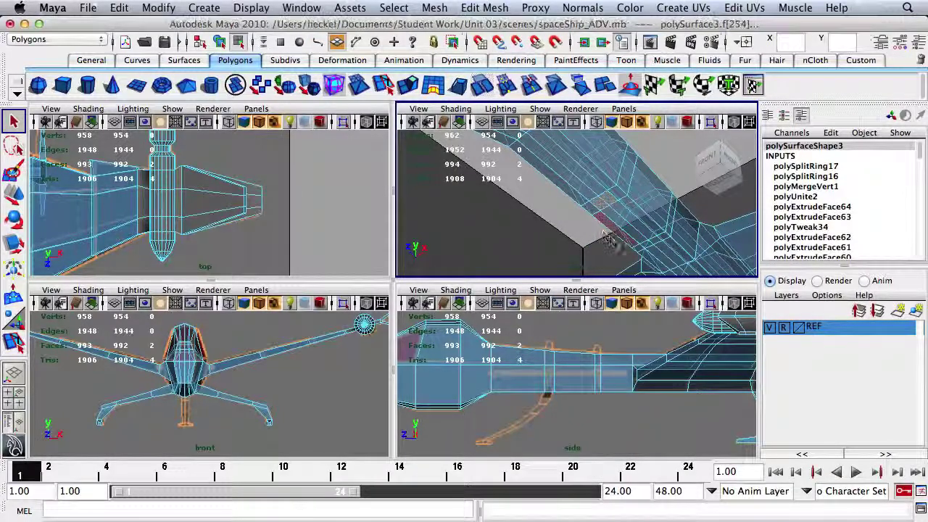
pyautogui.keyDown('alt'); pyautogui.moveTo(544, 173); pyautogui.dragTo(514, 157); pyautogui.keyUp('alt')
pyautogui.click(460, 87)
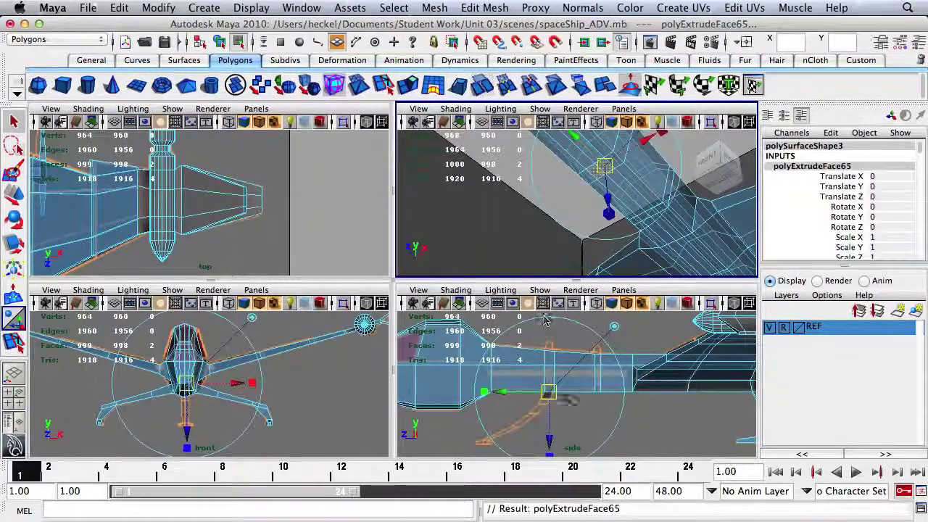
pyautogui.moveTo(549, 422); pyautogui.dragTo(551, 432)
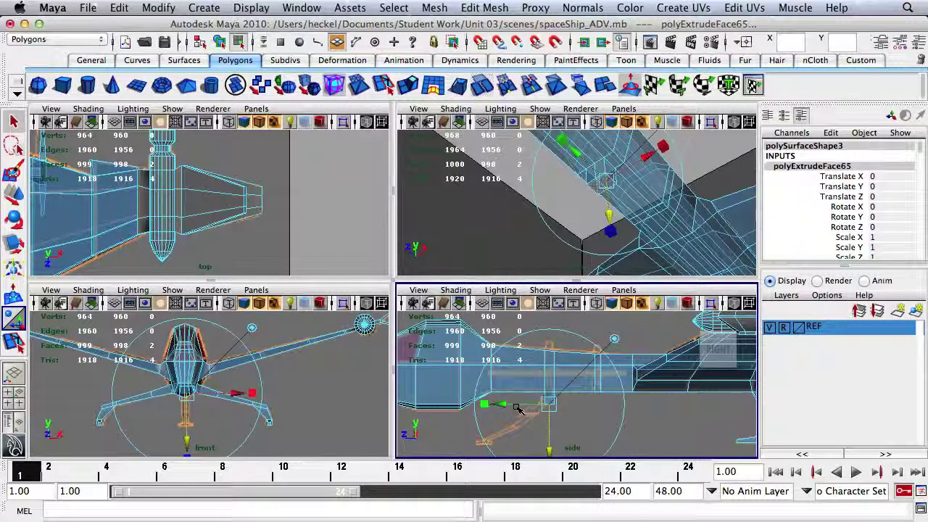
pyautogui.click(517, 407)
pyautogui.press('z')
pyautogui.moveTo(531, 406); pyautogui.dragTo(524, 406)
# Step: Extrude the end faces of the front leg down and forward as a second segment along the reference curve in the side view
pyautogui.press('space')
pyautogui.keyDown('alt'); pyautogui.moveTo(462, 332); pyautogui.dragTo(474, 262, button='middle'); pyautogui.keyUp('alt')
pyautogui.press('g')
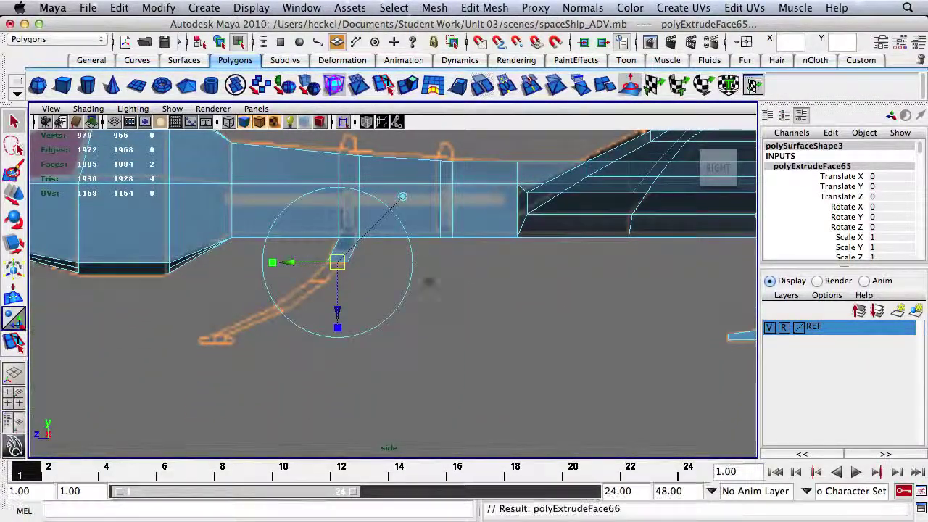
pyautogui.moveTo(338, 309); pyautogui.dragTo(339, 329)
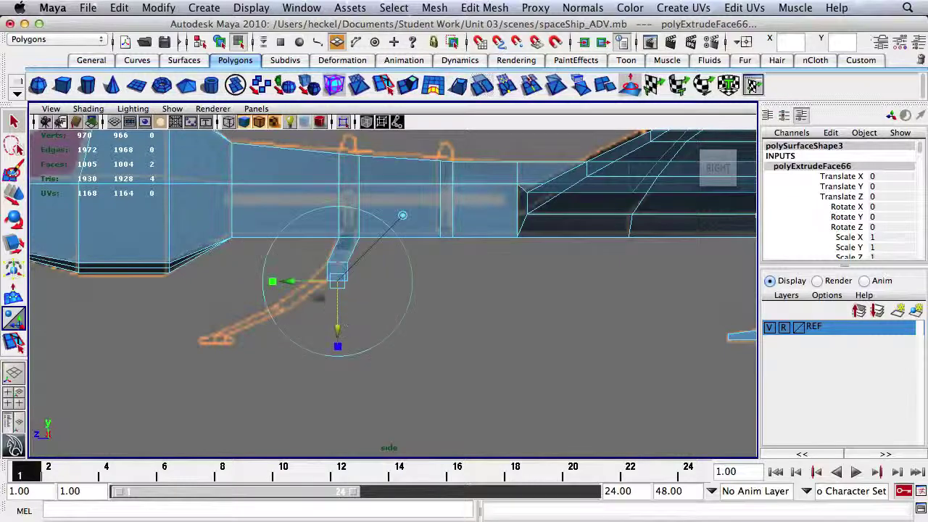
pyautogui.moveTo(311, 280); pyautogui.dragTo(294, 280)
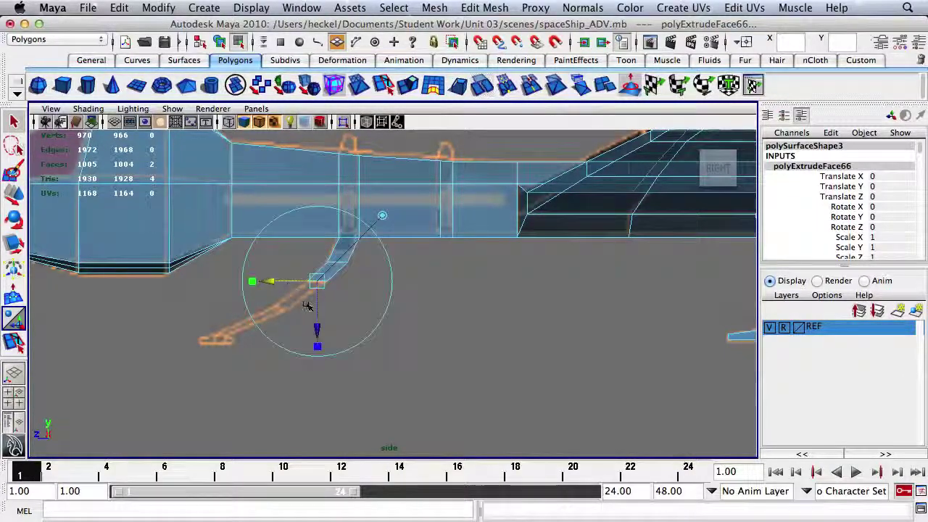
# Step: Extrude two more front leg segments down and forward along the reference curve to the top of the foot
pyautogui.hotkey('ctrl', 'e')
pyautogui.moveTo(318, 325); pyautogui.dragTo(314, 355)
pyautogui.moveTo(301, 314); pyautogui.dragTo(259, 314)
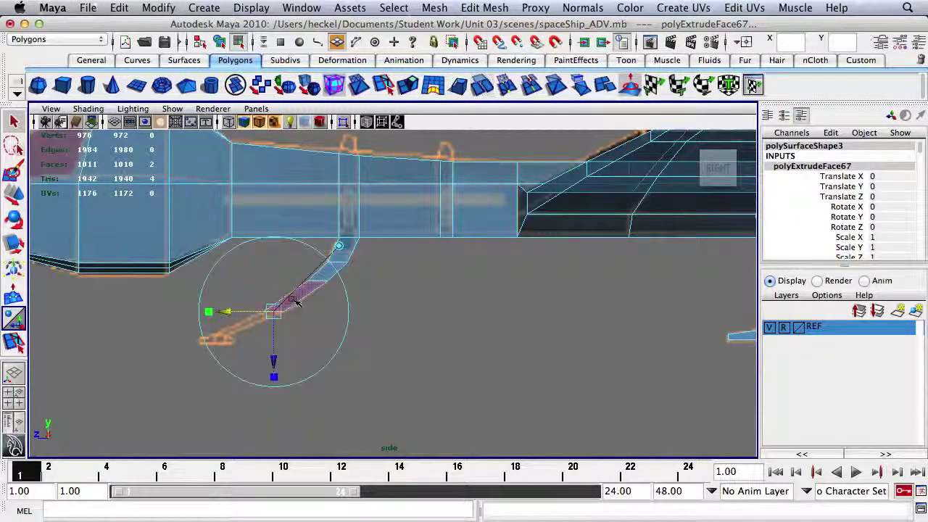
pyautogui.press('g')
pyautogui.moveTo(273, 337); pyautogui.dragTo(196, 334)
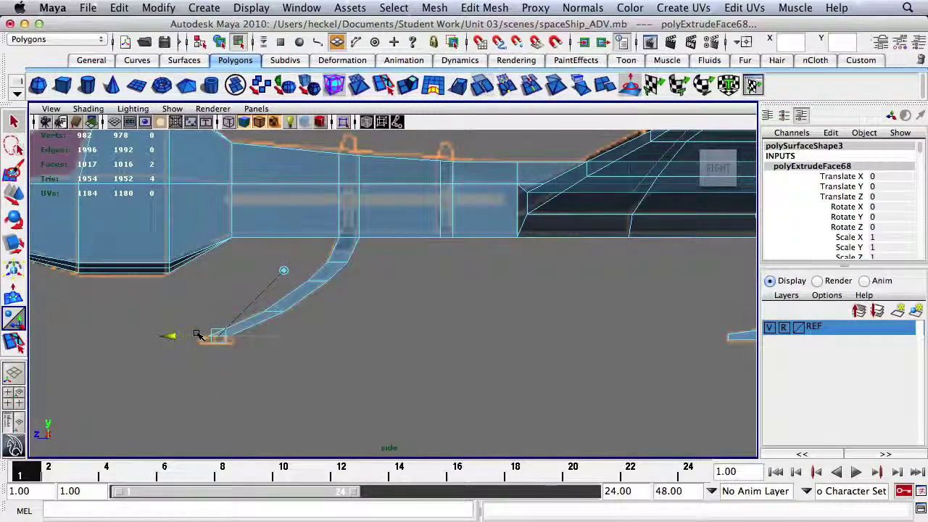
# Step: Extrude the two end faces of the front leg straight down to form the foot's block
pyautogui.press('e')
pyautogui.press('space')
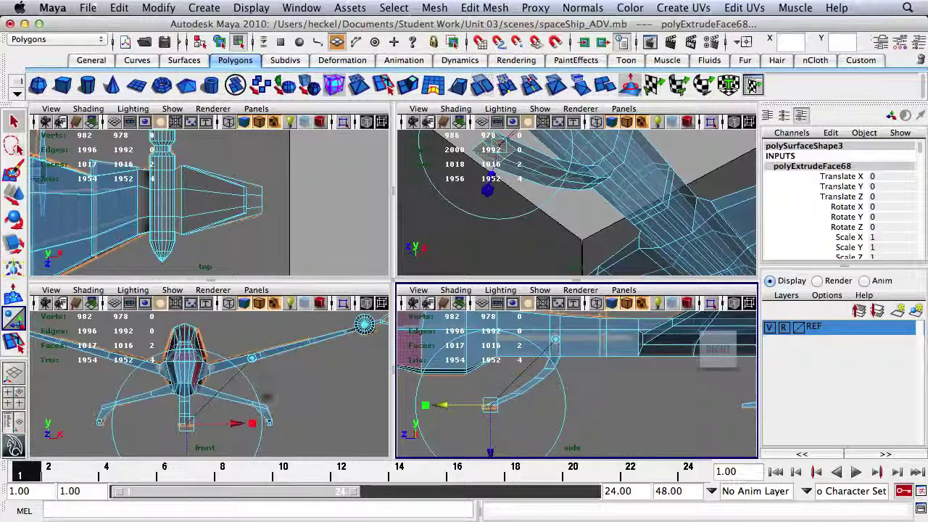
pyautogui.hotkey('ctrl', 'e')
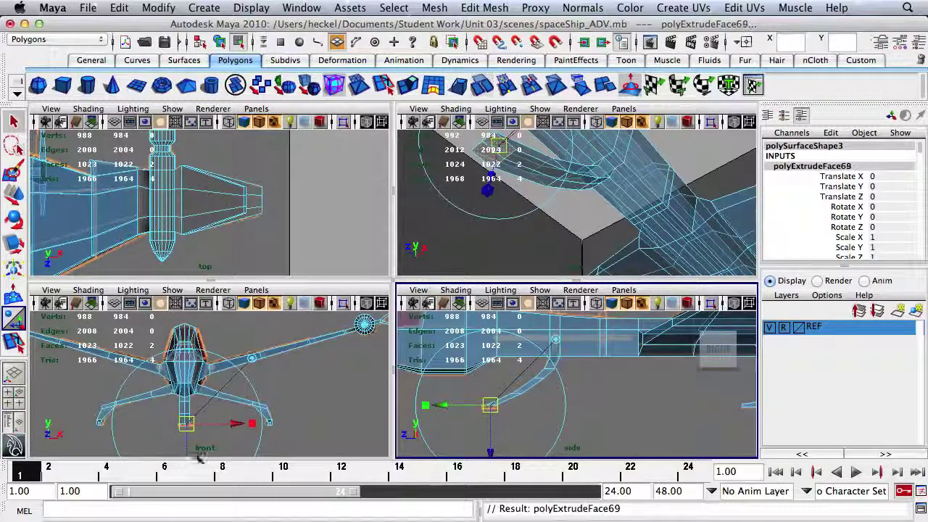
pyautogui.click(187, 447)
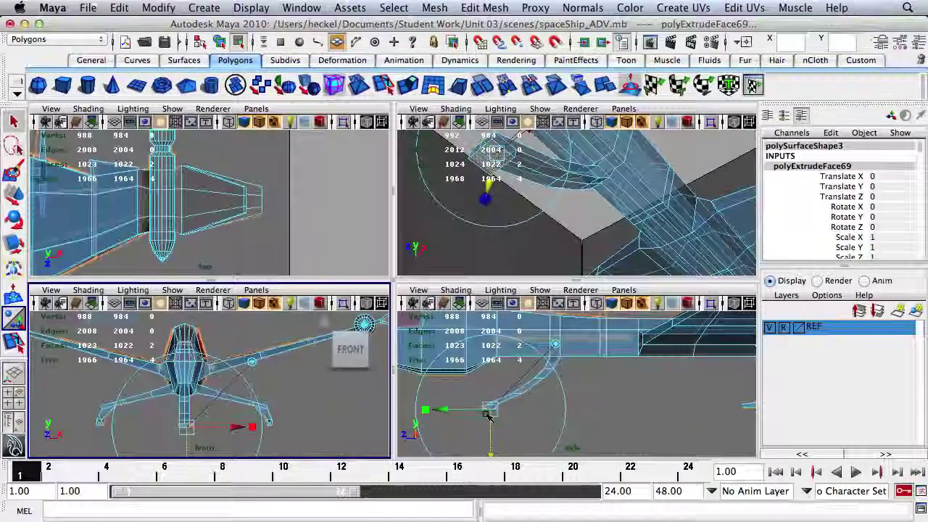
pyautogui.press('space')
pyautogui.press('space')
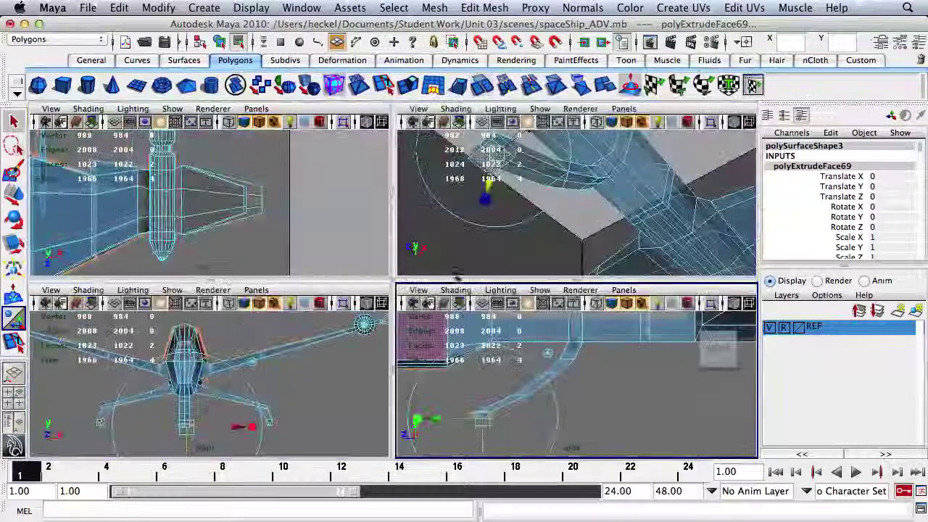
pyautogui.press('space')
# Step: Select the ring of six side faces around the front foot and extrude them outward to widen the foot
pyautogui.keyDown('alt'); pyautogui.moveTo(455, 233); pyautogui.dragTo(341, 240); pyautogui.keyUp('alt')
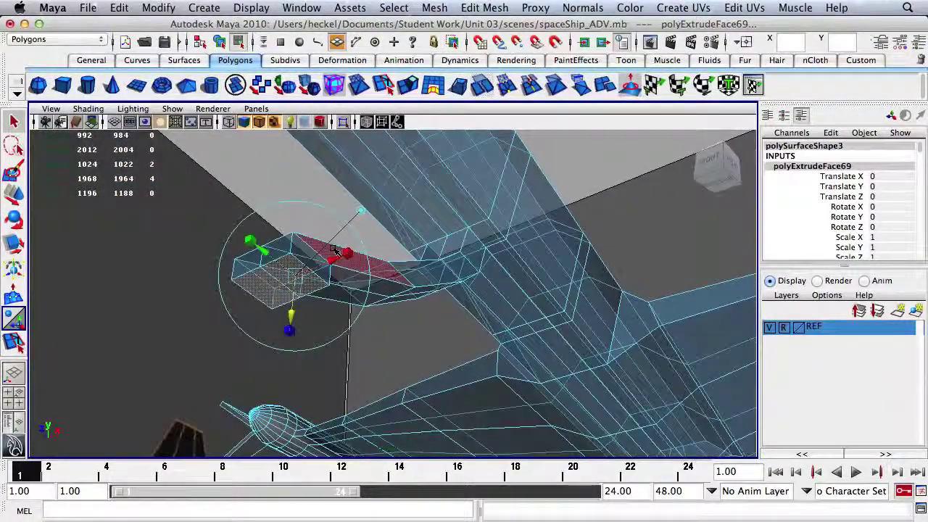
pyautogui.click(282, 252)
pyautogui.keyDown('shift'); pyautogui.doubleClick(312, 256); pyautogui.keyUp('shift')
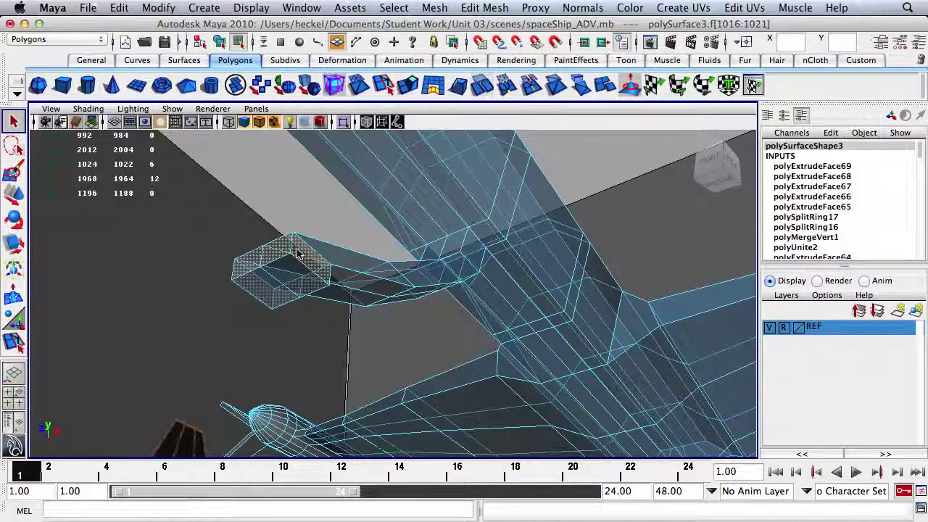
pyautogui.keyDown('alt'); pyautogui.moveTo(313, 258); pyautogui.dragTo(384, 191); pyautogui.keyUp('alt')
pyautogui.click(408, 85)
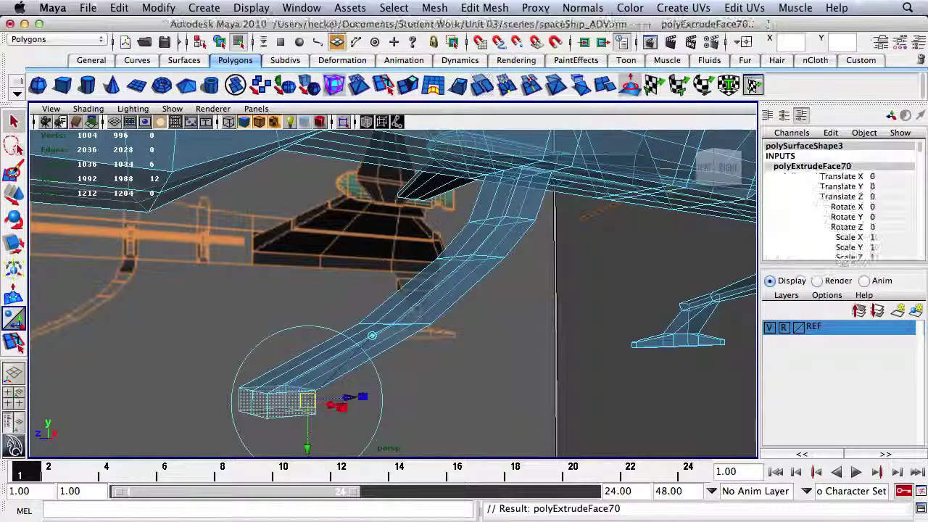
pyautogui.keyDown('alt'); pyautogui.moveTo(395, 224); pyautogui.dragTo(337, 250); pyautogui.keyUp('alt')
pyautogui.keyDown('alt'); pyautogui.moveTo(319, 415); pyautogui.dragTo(305, 416); pyautogui.keyUp('alt')
pyautogui.moveTo(211, 425); pyautogui.dragTo(224, 425)
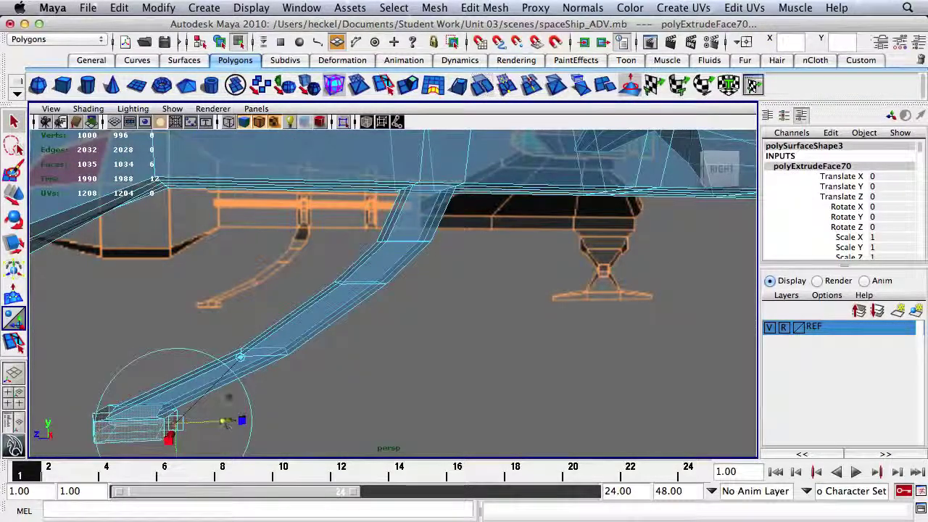
# Step: Select the front leg's two middle rows of vertices in the front view and scale them narrower across the width
pyautogui.moveTo(314, 328); pyautogui.dragTo(255, 242, button='right')
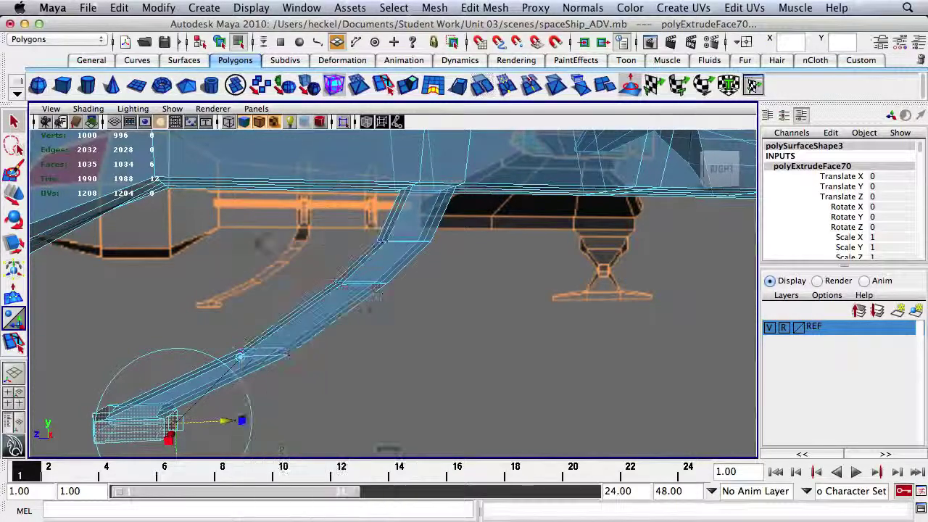
pyautogui.press('space')
pyautogui.keyDown('alt'); pyautogui.moveTo(302, 377); pyautogui.dragTo(285, 331, button='middle'); pyautogui.keyUp('alt')
pyautogui.keyDown('alt'); pyautogui.moveTo(341, 336); pyautogui.dragTo(435, 345, button='right'); pyautogui.keyUp('alt')
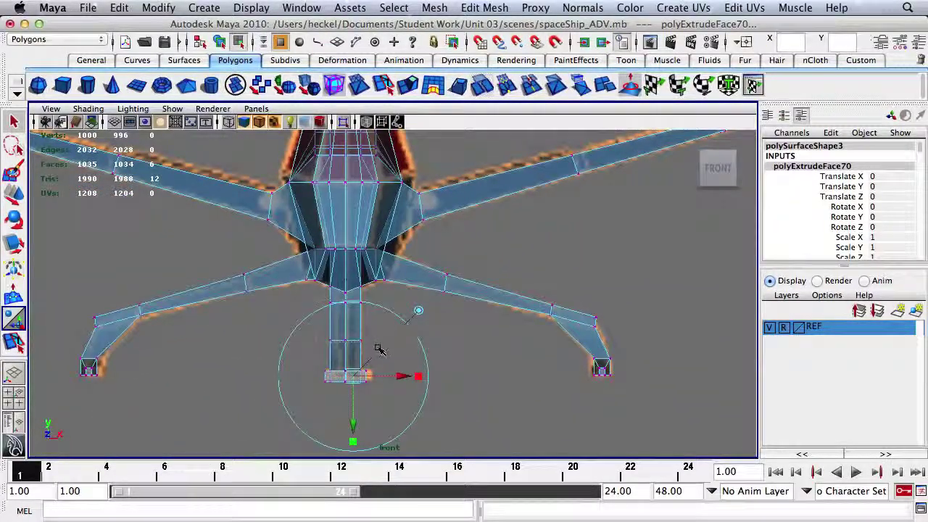
pyautogui.moveTo(378, 349); pyautogui.dragTo(375, 347)
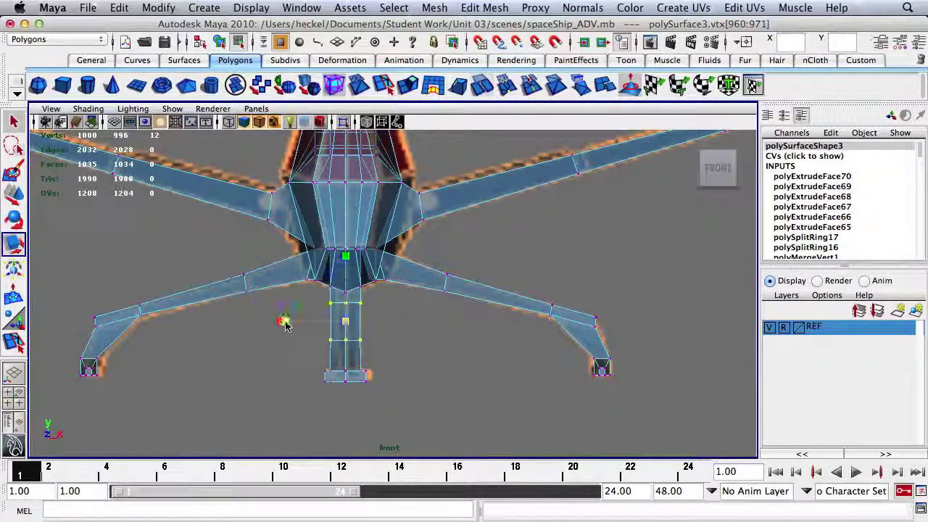
# Step: Select the edge loop where the front leg meets its foot and scale it narrower across the width
pyautogui.press('space')
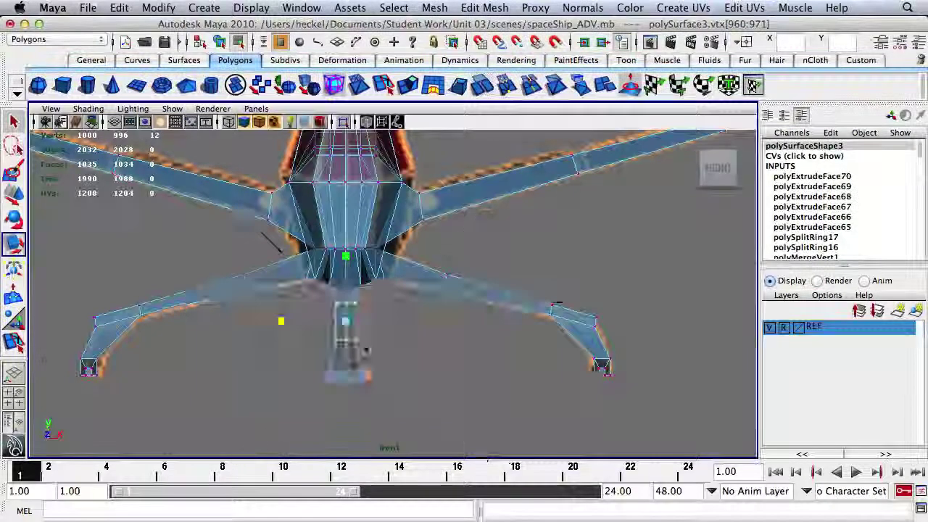
pyautogui.press('space')
pyautogui.keyDown('alt'); pyautogui.moveTo(397, 264); pyautogui.dragTo(445, 296); pyautogui.keyUp('alt')
pyautogui.keyDown('alt'); pyautogui.moveTo(446, 297); pyautogui.dragTo(456, 252, button='middle'); pyautogui.keyUp('alt')
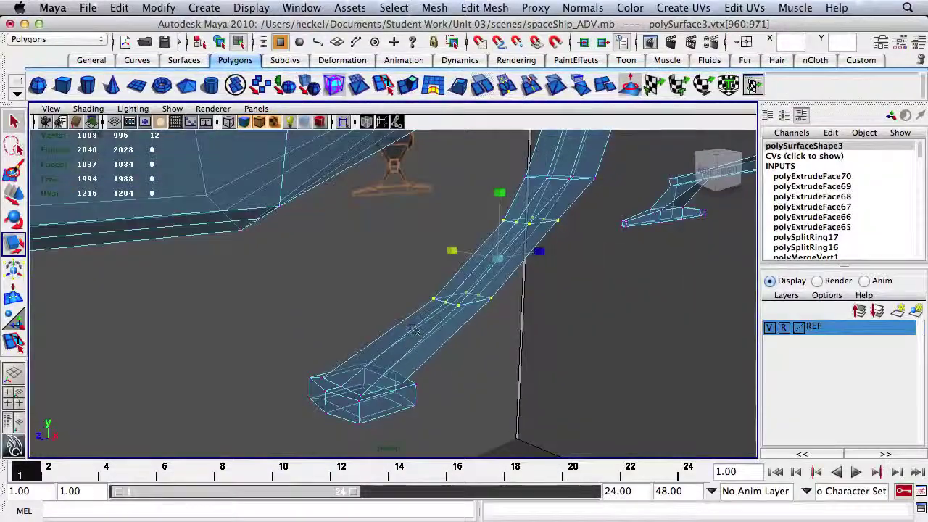
pyautogui.moveTo(354, 387); pyautogui.dragTo(353, 273, button='right')
pyautogui.moveTo(316, 246); pyautogui.dragTo(316, 245, button='right')
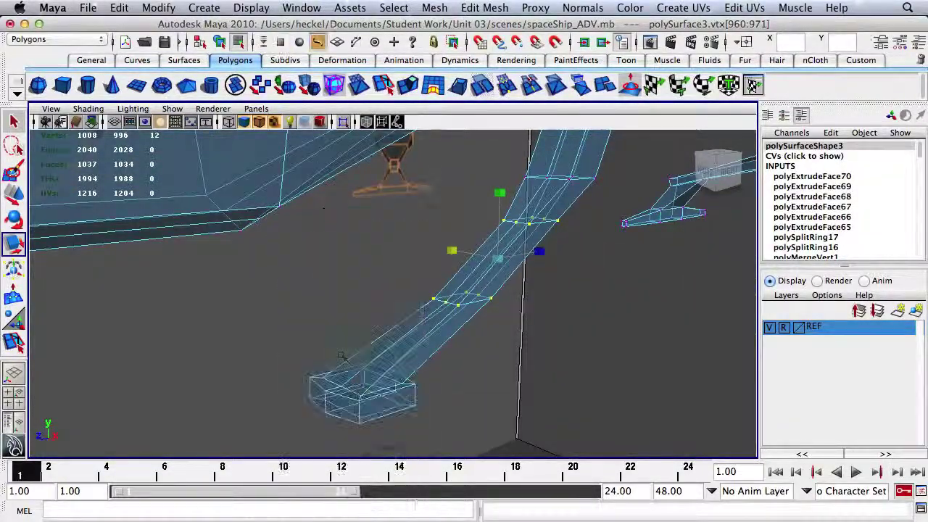
pyautogui.doubleClick(330, 384)
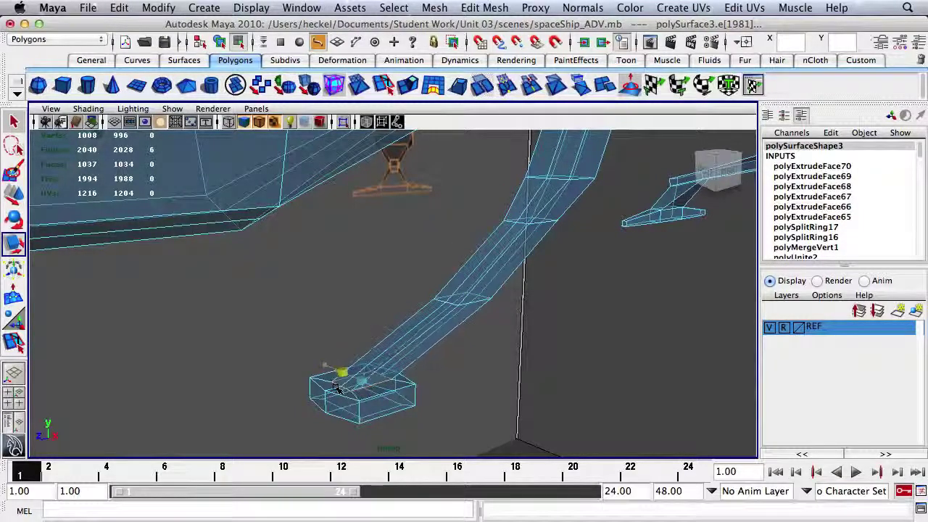
pyautogui.press('space')
pyautogui.press('space')
pyautogui.keyDown('alt'); pyautogui.moveTo(274, 364); pyautogui.dragTo(309, 317, button='middle'); pyautogui.keyUp('alt')
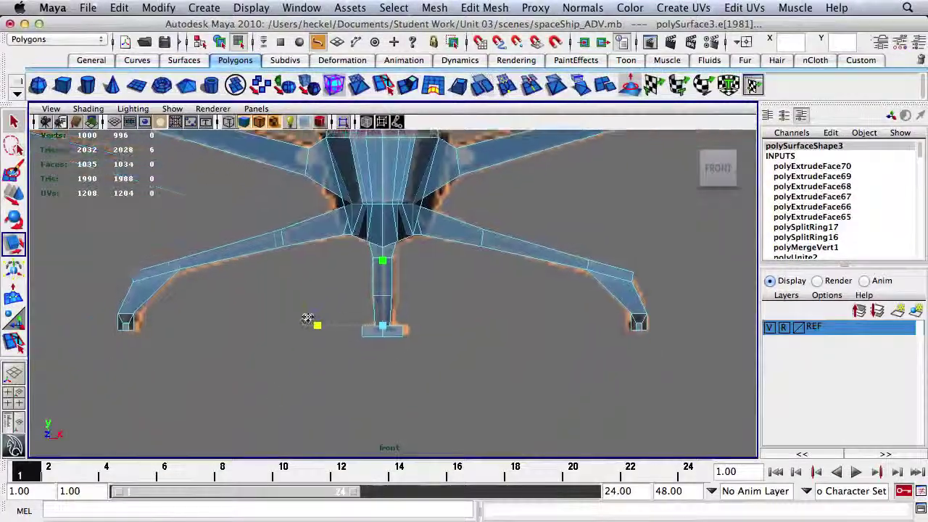
pyautogui.keyDown('alt'); pyautogui.moveTo(308, 332); pyautogui.dragTo(503, 348, button='right'); pyautogui.keyUp('alt')
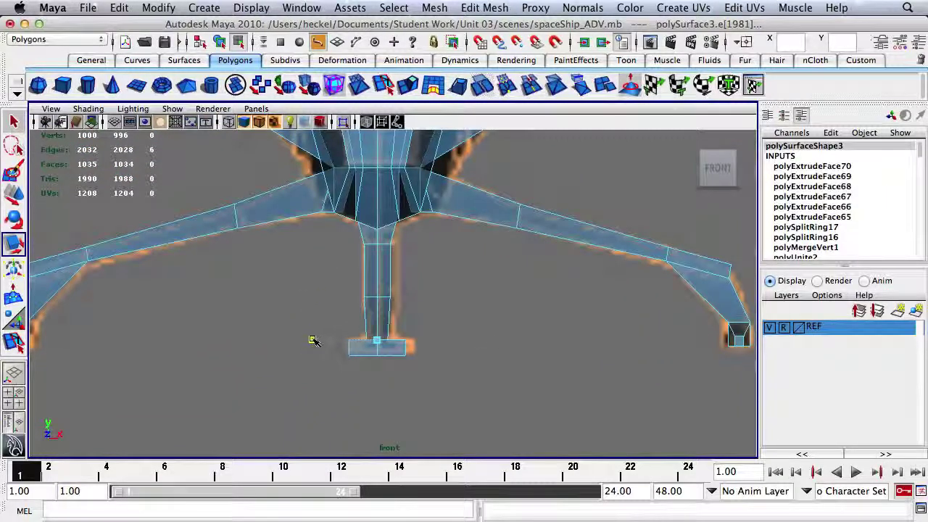
# Step: Select the row of vertices just above the foot's ankle in the front view and scale it narrower to smooth the leg's taper
pyautogui.rightClick(388, 304)
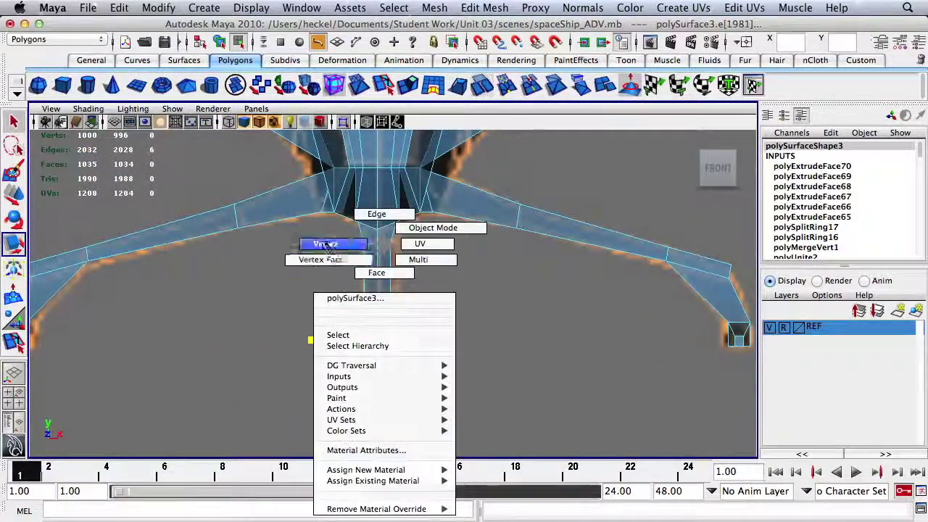
pyautogui.click(327, 246)
pyautogui.moveTo(334, 286); pyautogui.dragTo(466, 326)
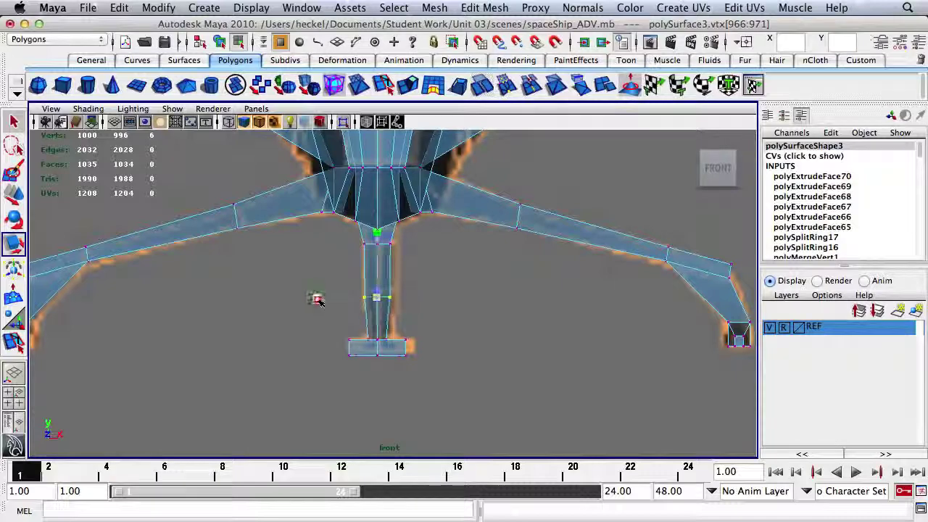
pyautogui.click(423, 309)
# Step: Return to object mode in the perspective view and select the whole spaceship mesh
pyautogui.press('space')
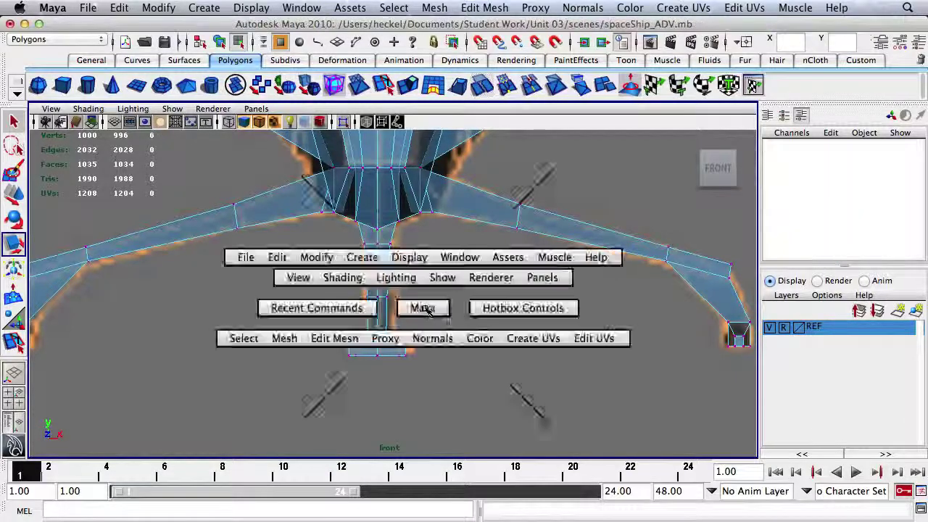
pyautogui.press('space')
pyautogui.keyDown('alt'); pyautogui.moveTo(494, 263); pyautogui.dragTo(467, 260); pyautogui.keyUp('alt')
pyautogui.keyDown('alt'); pyautogui.moveTo(467, 259); pyautogui.dragTo(391, 243, button='right'); pyautogui.keyUp('alt')
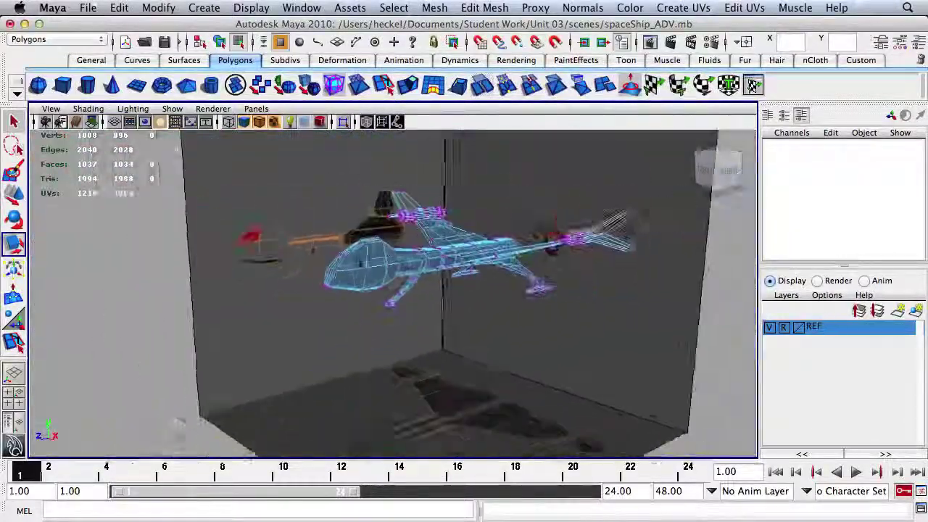
pyautogui.keyDown('alt'); pyautogui.moveTo(392, 243); pyautogui.dragTo(388, 267); pyautogui.keyUp('alt')
pyautogui.rightClick(381, 244)
pyautogui.moveTo(420, 245); pyautogui.dragTo(438, 228, button='right')
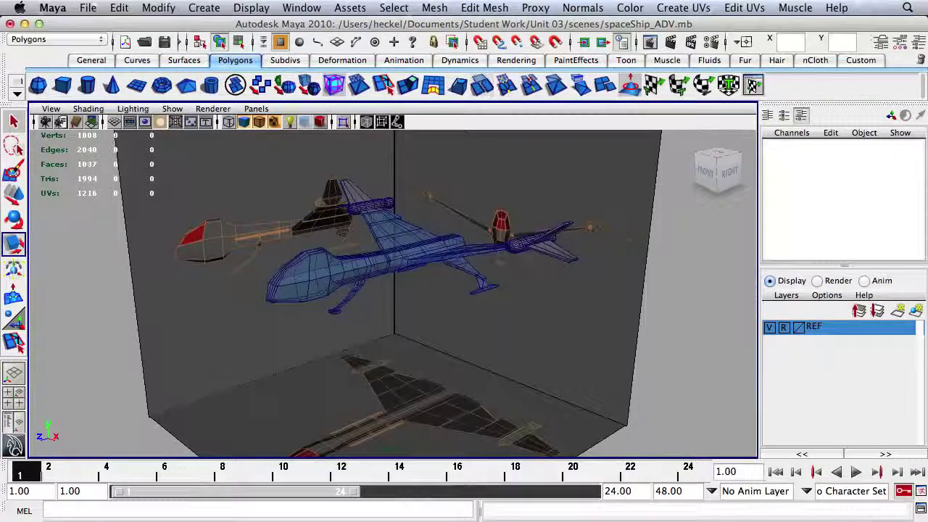
pyautogui.keyDown('alt'); pyautogui.moveTo(387, 263); pyautogui.dragTo(389, 315); pyautogui.keyUp('alt')
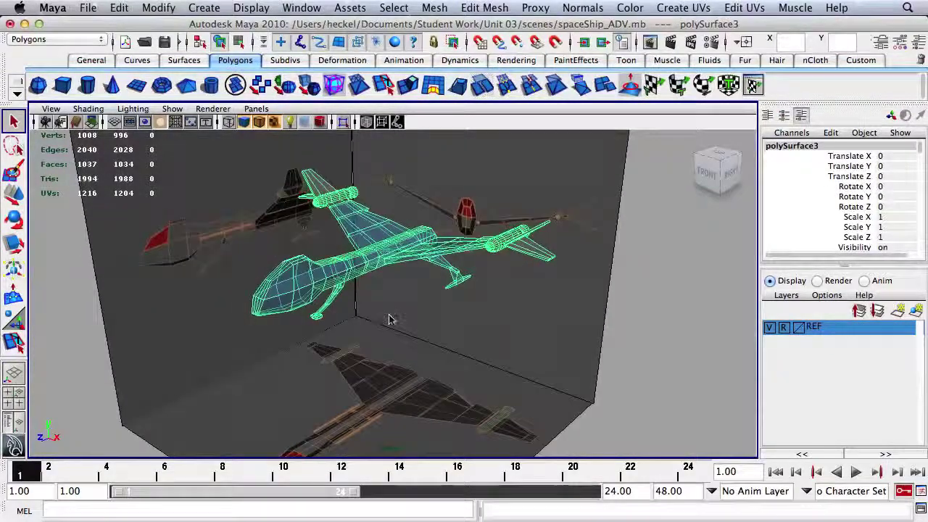